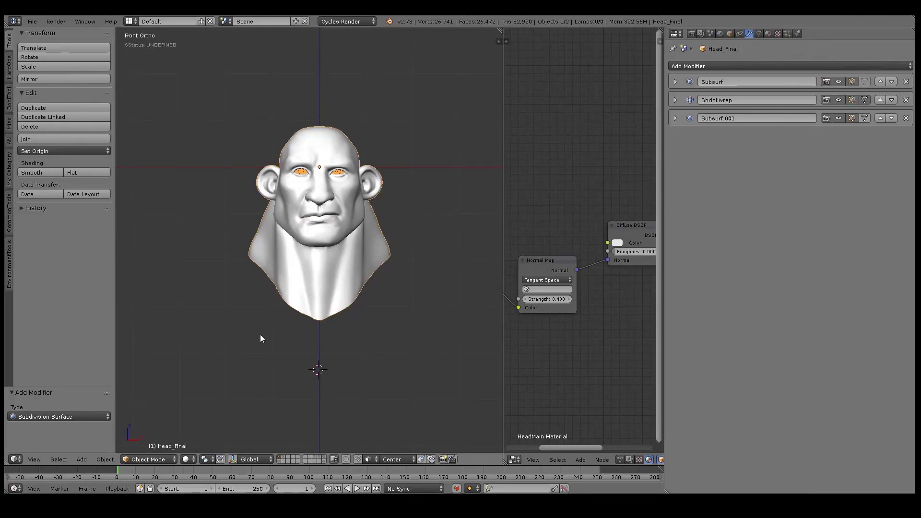
Reset the 3D cursor to the world origin and add a new camera there.
key("shift+c")
key("shift+a")
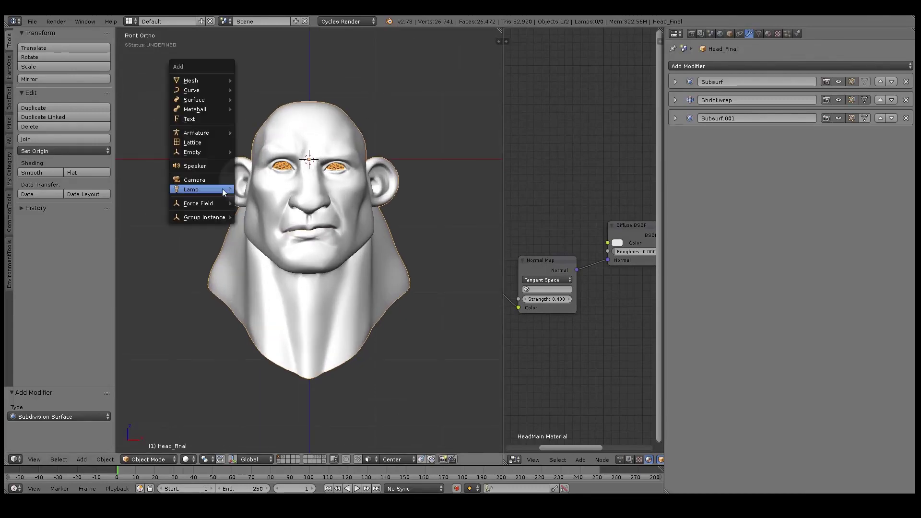
mouse_move(221, 189)
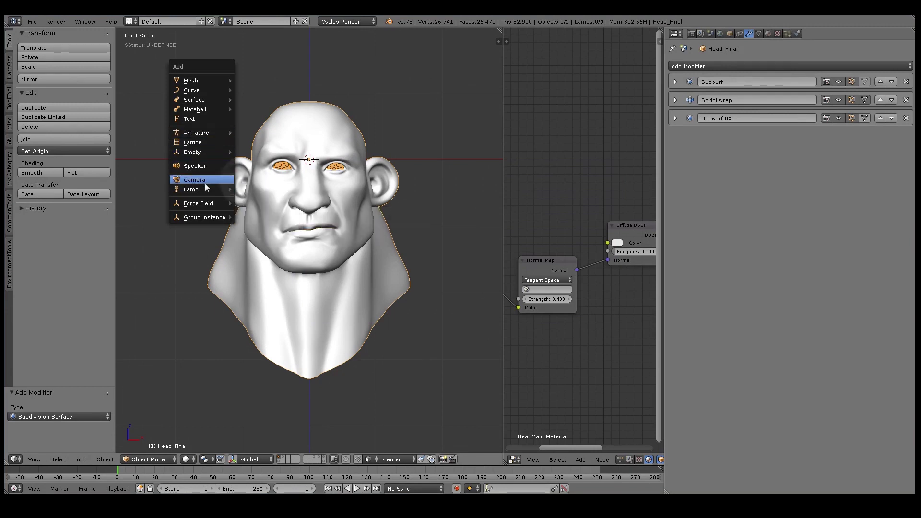
left_click(205, 180)
Make the newly added Camera.002 the scene's active camera.
scroll(296, 199, "down", 4)
key("KP_3")
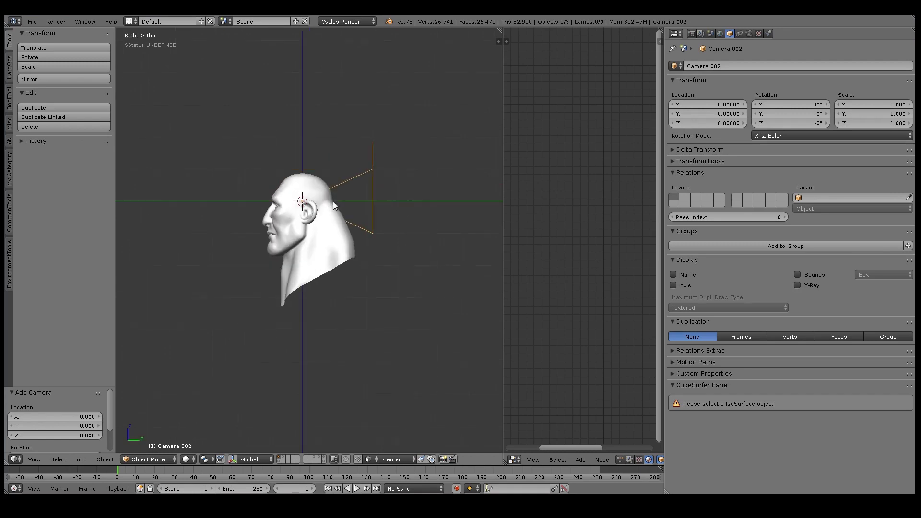
left_click(712, 34)
left_click(783, 78)
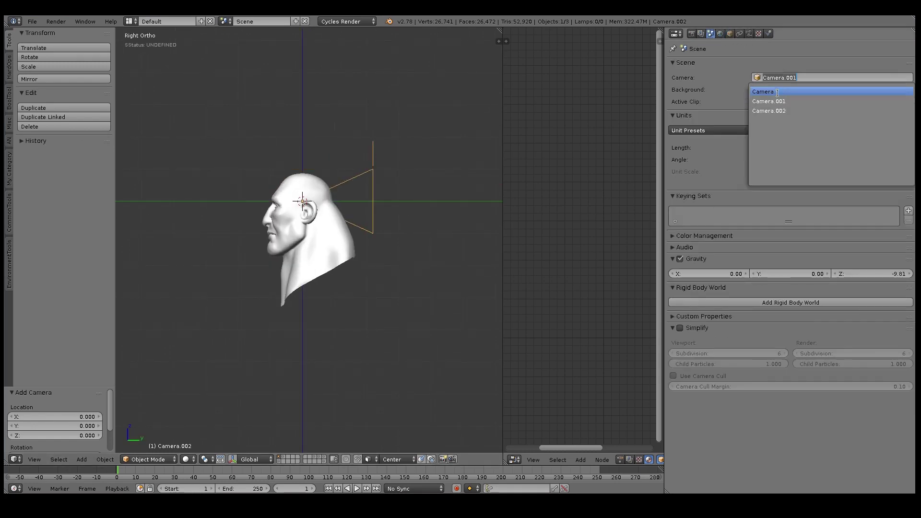
left_click(777, 109)
In the side view, move the camera in front of the face, about -6.77 along Y and -0.51 along Z.
key("g")
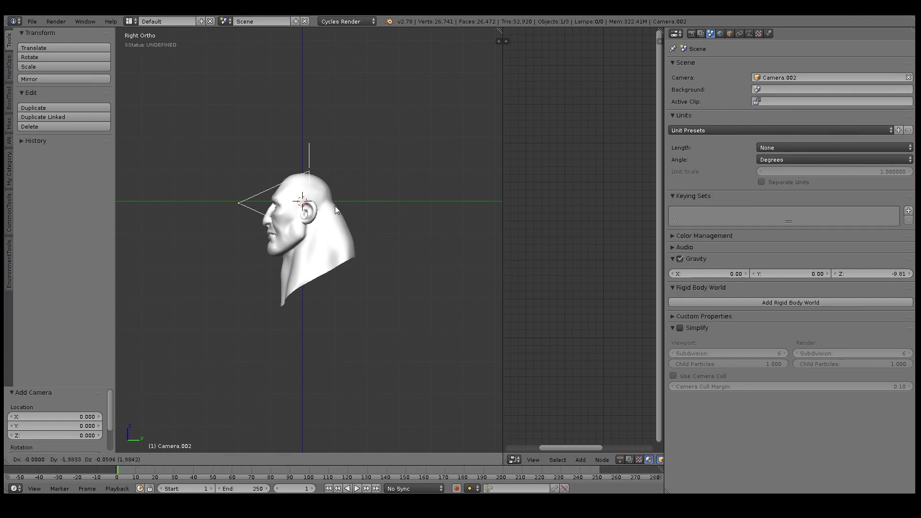
left_click(187, 220)
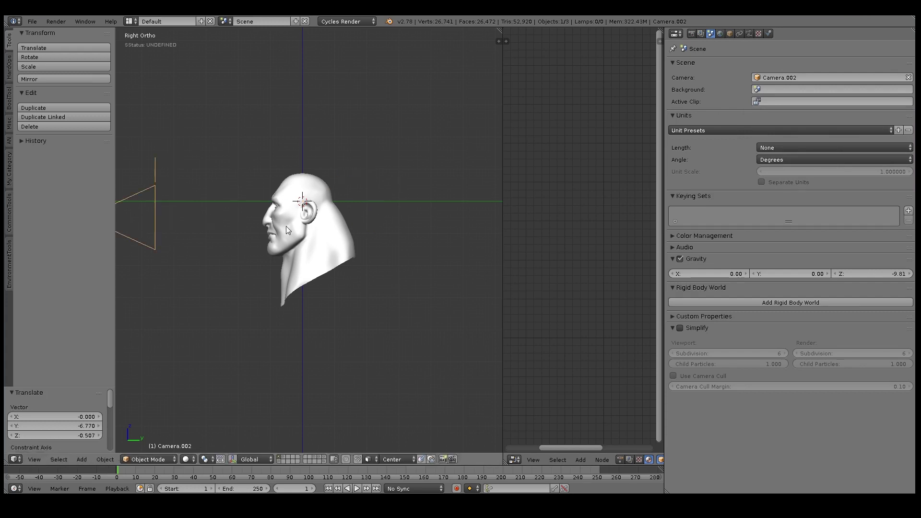
left_click(692, 33)
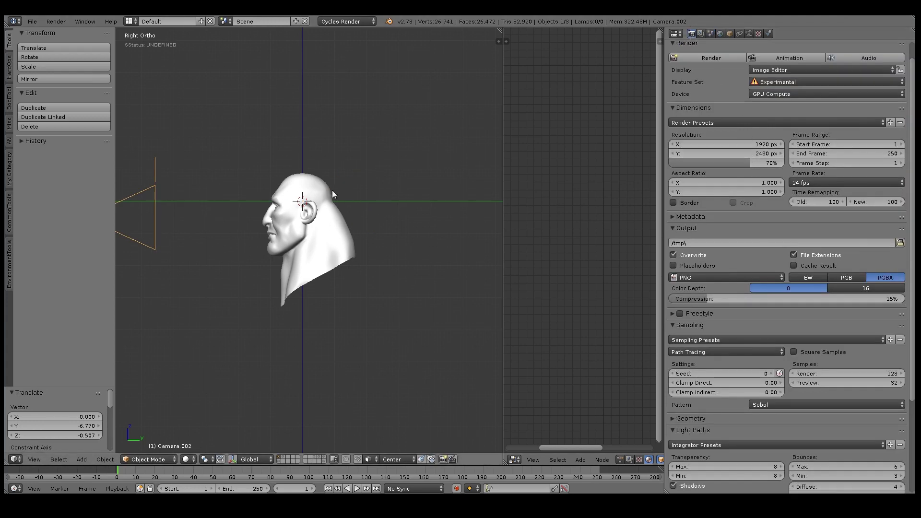
Look through the new camera and shift it until the whole head and neck sit inside the frame.
key("KP_0")
key("g")
left_click(394, 219)
scroll(399, 231, "up", 3)
key("g")
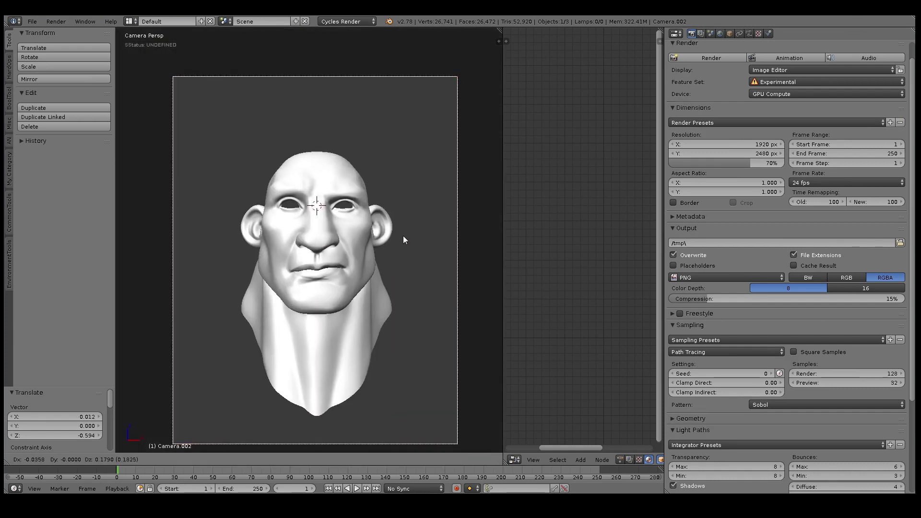
left_click(403, 237)
Fly the camera around to a low three-quarter view of the head.
key("shift+f")
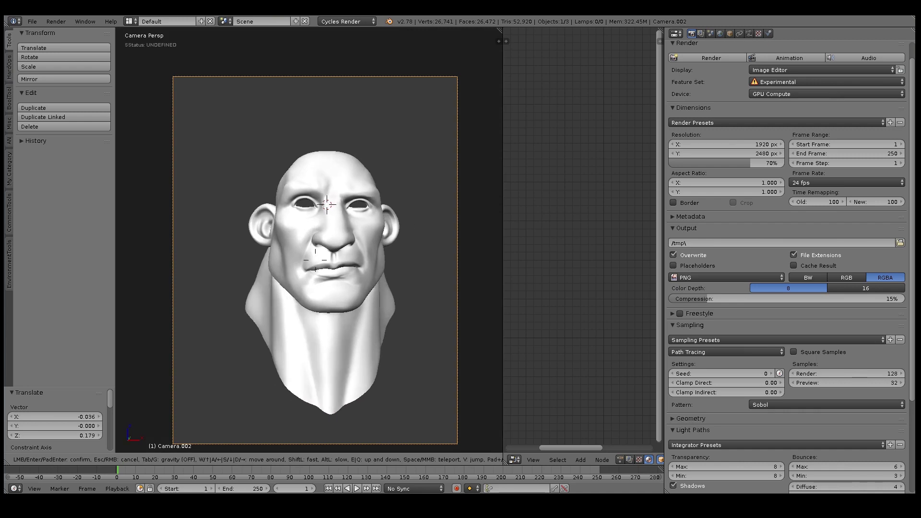
key("q")
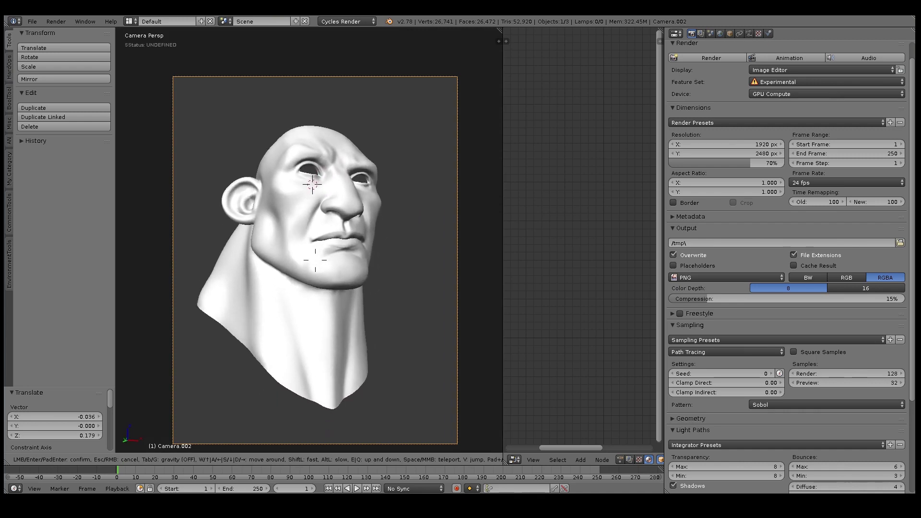
key("w")
key("s")
left_click(316, 260)
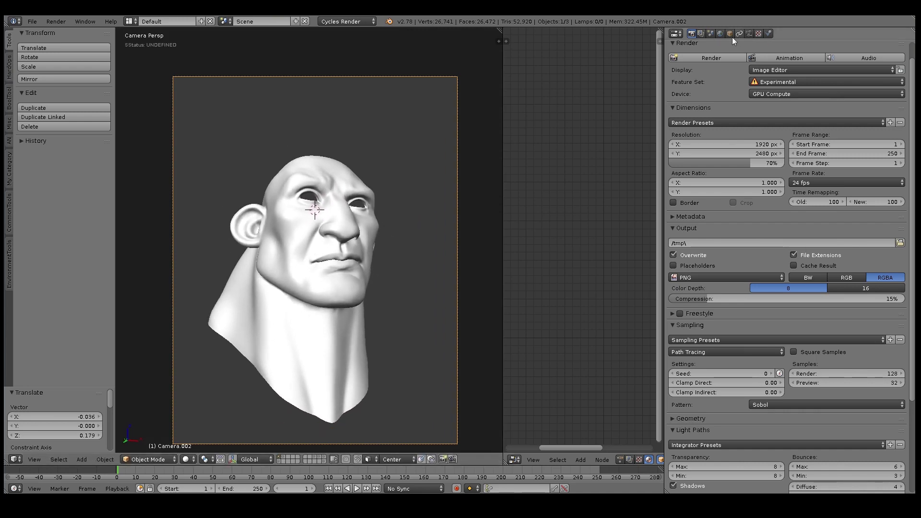
Set the camera's focal length to 85 mm.
left_click(749, 32)
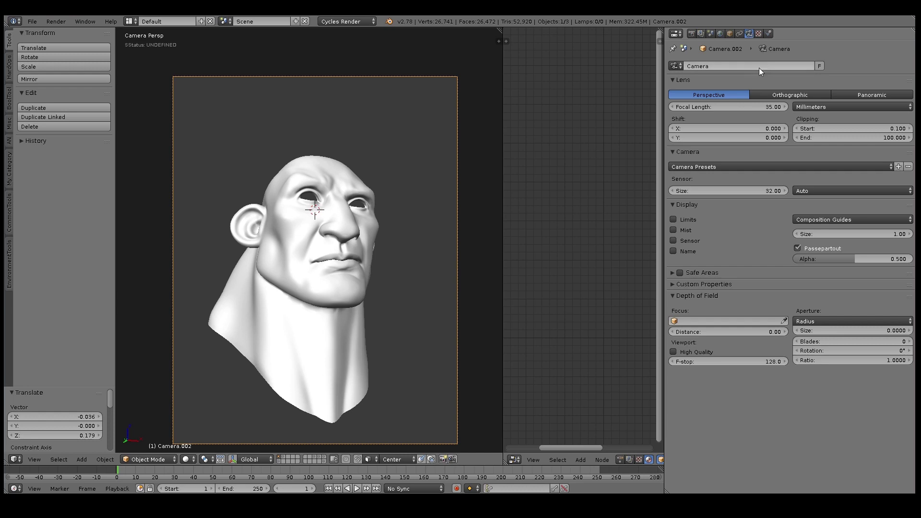
left_click(737, 106)
type("85")
key("Return")
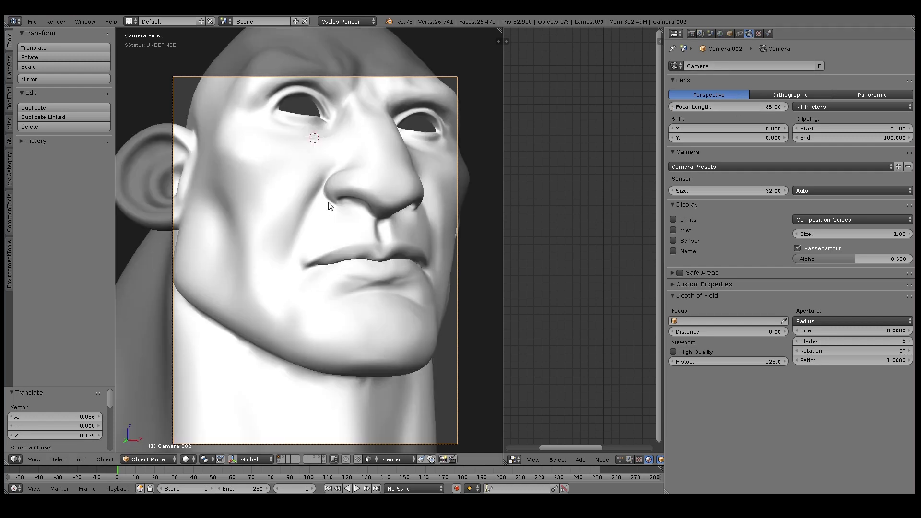
Fly the camera back and around so the head fits the frame in three-quarter view at the new focal length.
key("shift+f")
key("s")
key("w")
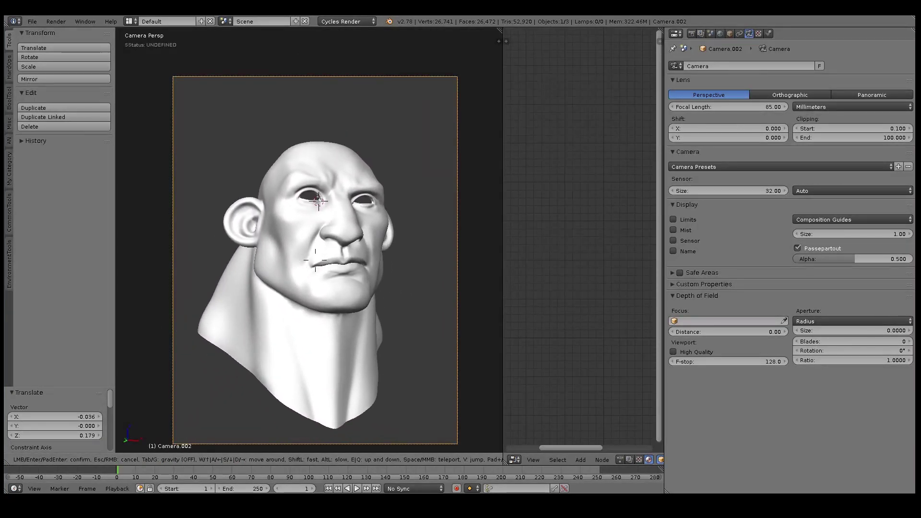
key("a")
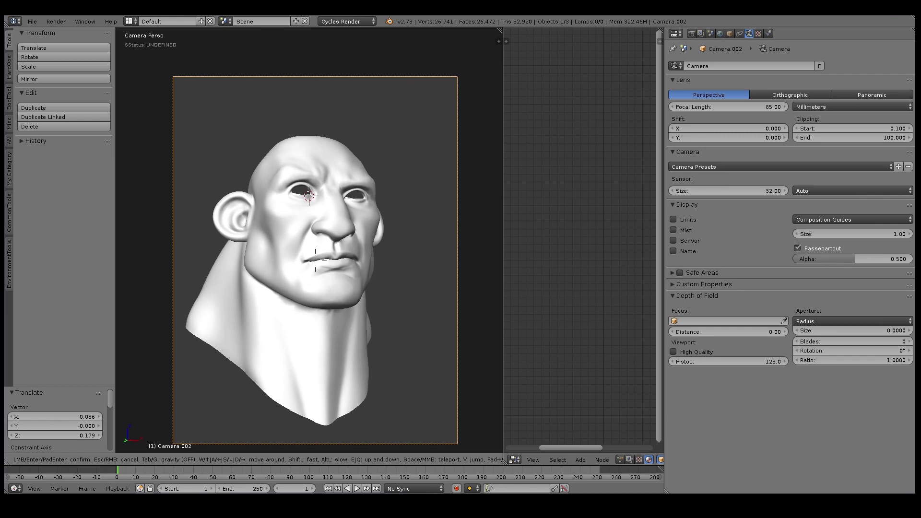
key("w")
key("s")
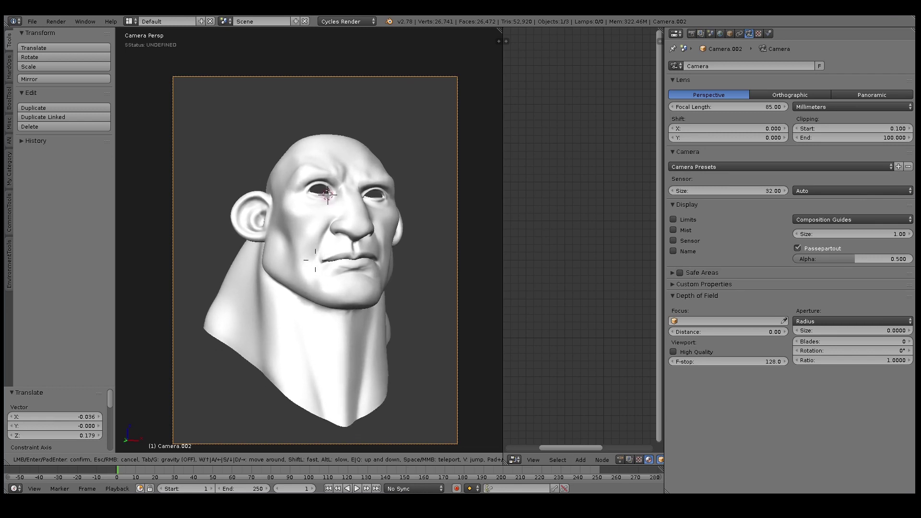
key("w")
key("w")
left_click(309, 240)
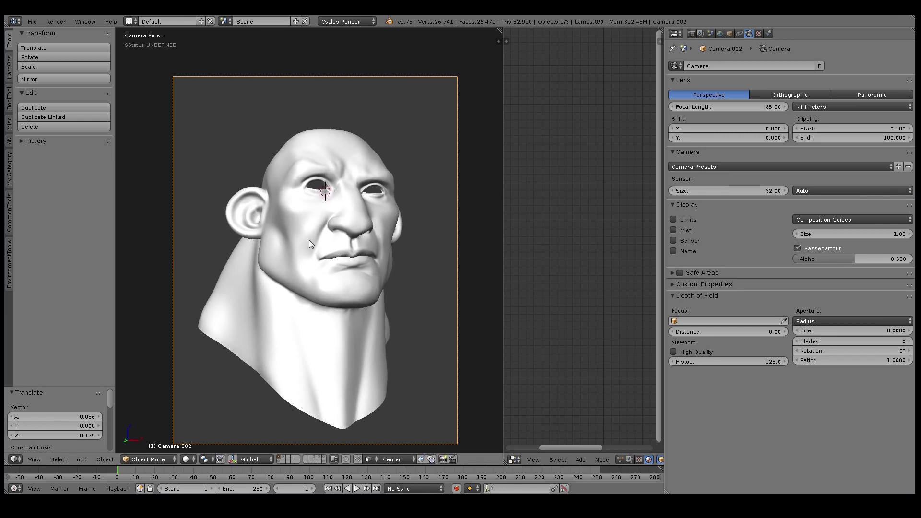
Place the 3D cursor beside the neck outside the camera frame, and fly the camera slightly to refine the three-quarter framing.
left_click(466, 313)
middle_click_drag(368, 275, 344, 267, "shift")
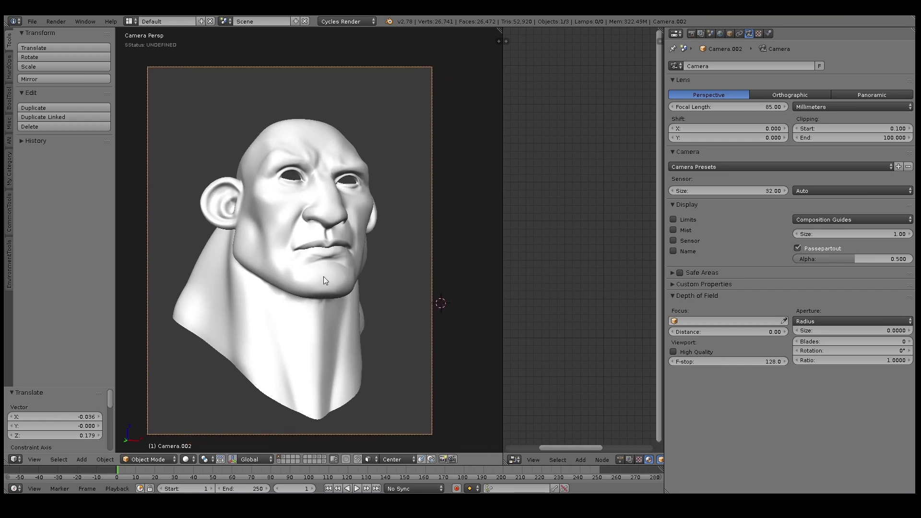
key("shift+f")
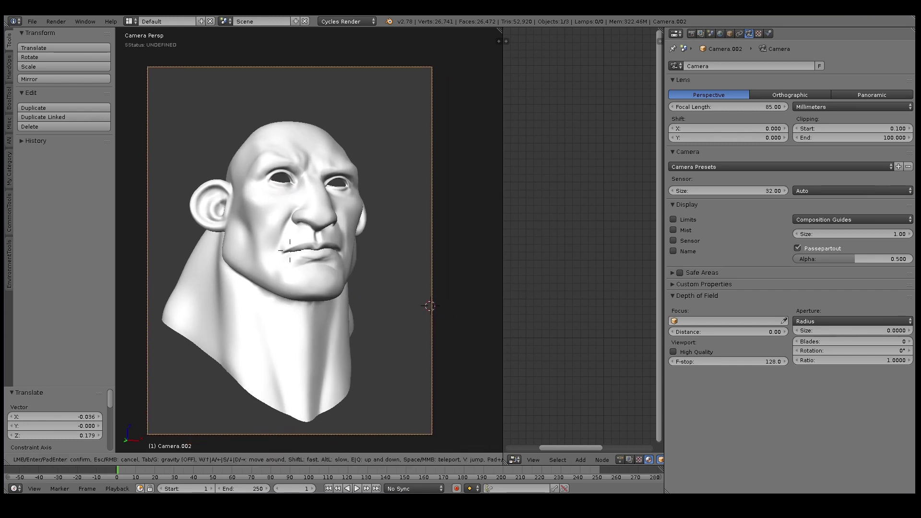
key("w")
key("s")
left_click(309, 240)
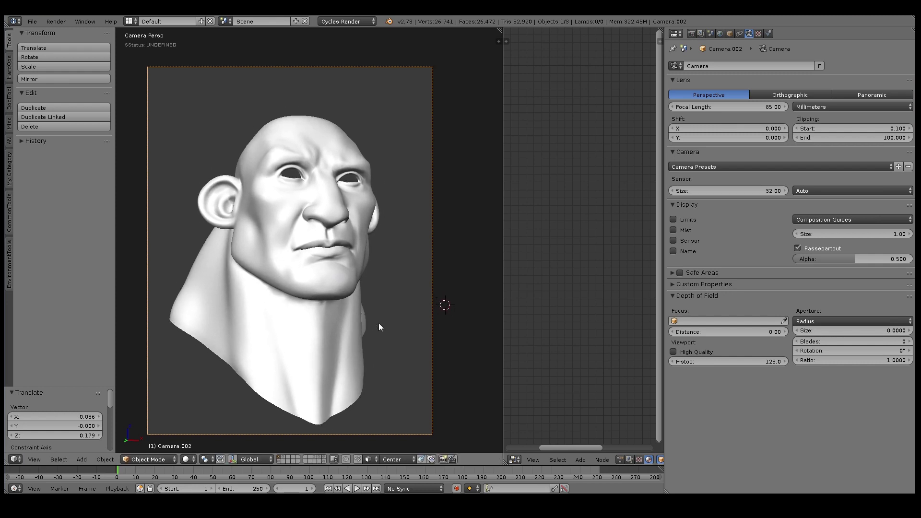
middle_click_drag(372, 285, 372, 280, "shift")
scroll(360, 286, "down", 2)
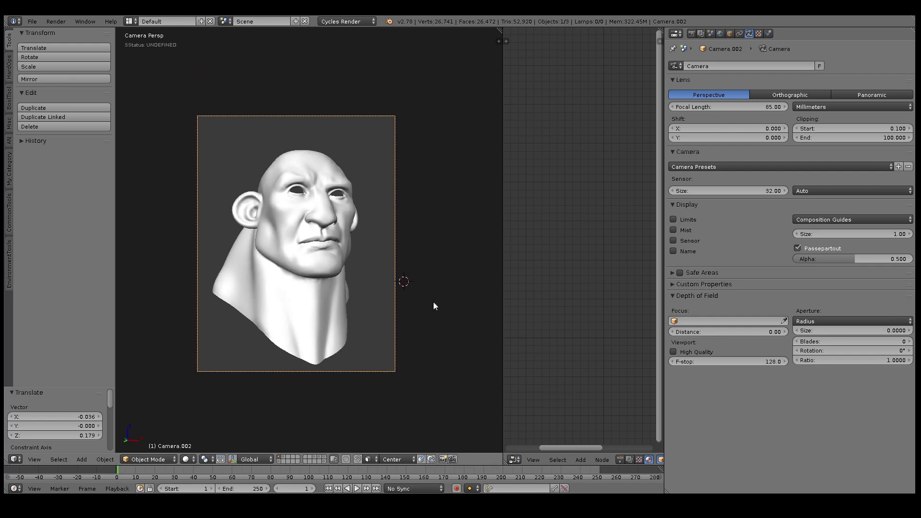
Turn the node editor area into a second 3D view without its tool shelf and widen it beside the camera view.
left_click(516, 459)
left_click(517, 449)
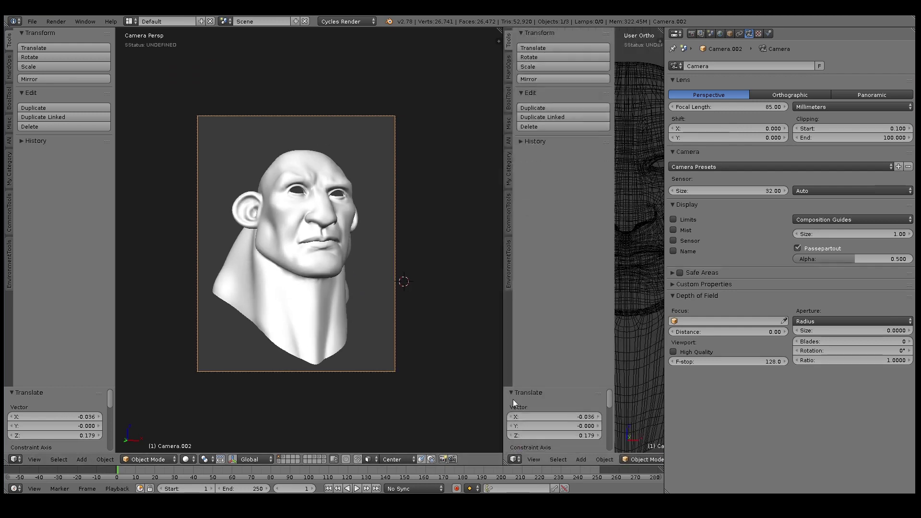
key("t")
key("n")
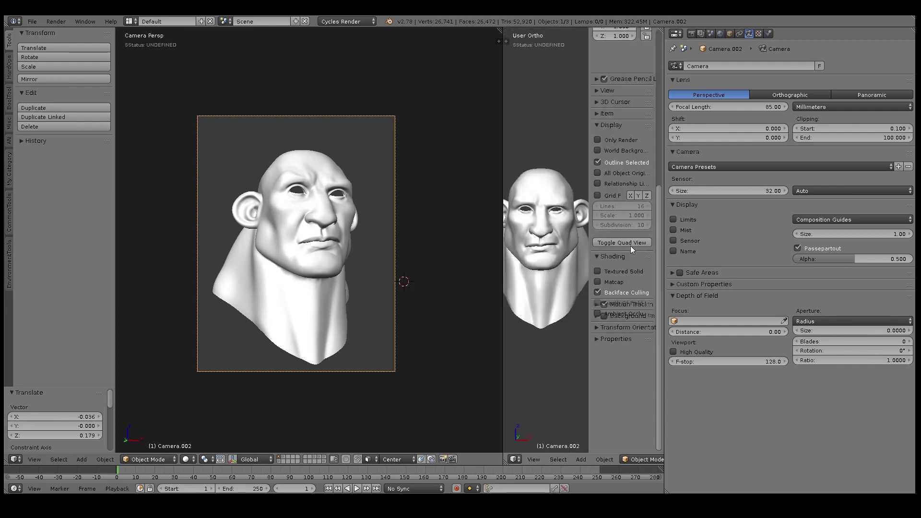
key("n")
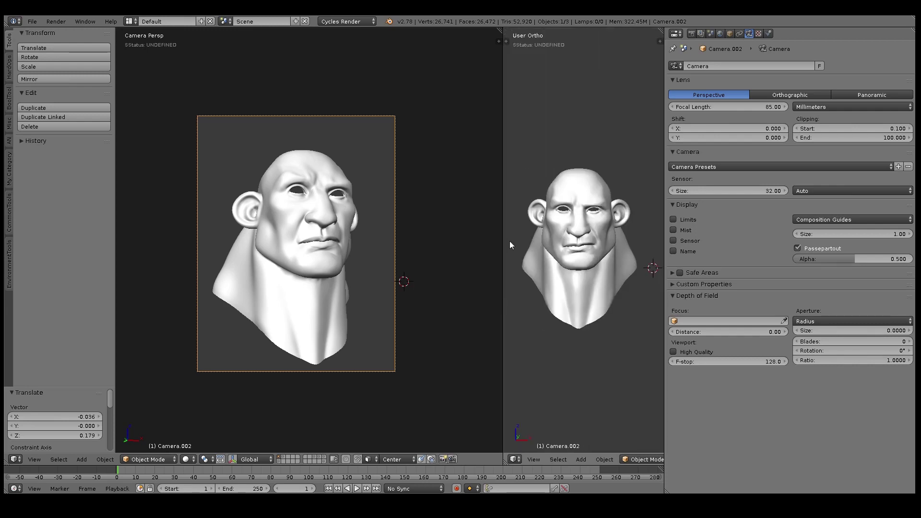
left_click_drag(503, 236, 372, 230)
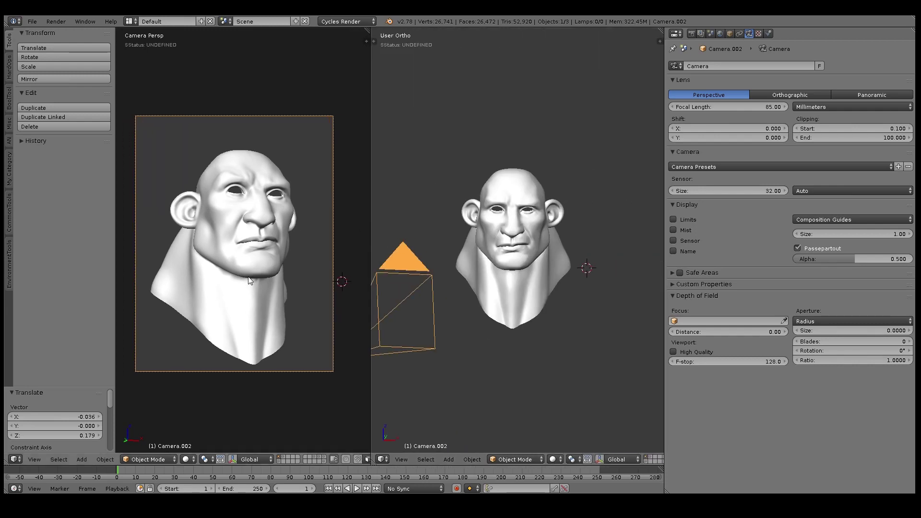
Set a render border around the entire camera frame and turn on rendered shading in the camera view.
key("ctrl+b")
left_click_drag(127, 82, 349, 396)
key("shift+z")
Switch the second view to the top and add a Sun lamp at the 3D cursor.
key("KP_7")
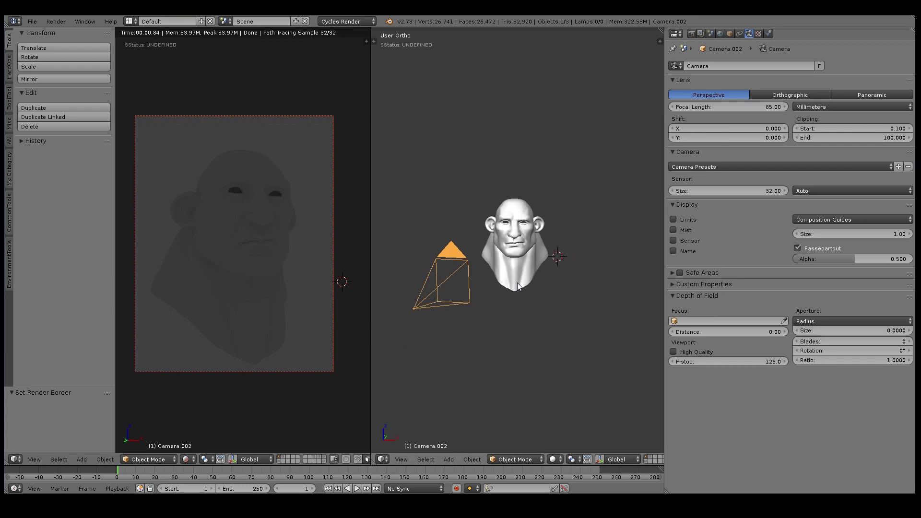
key("shift+a")
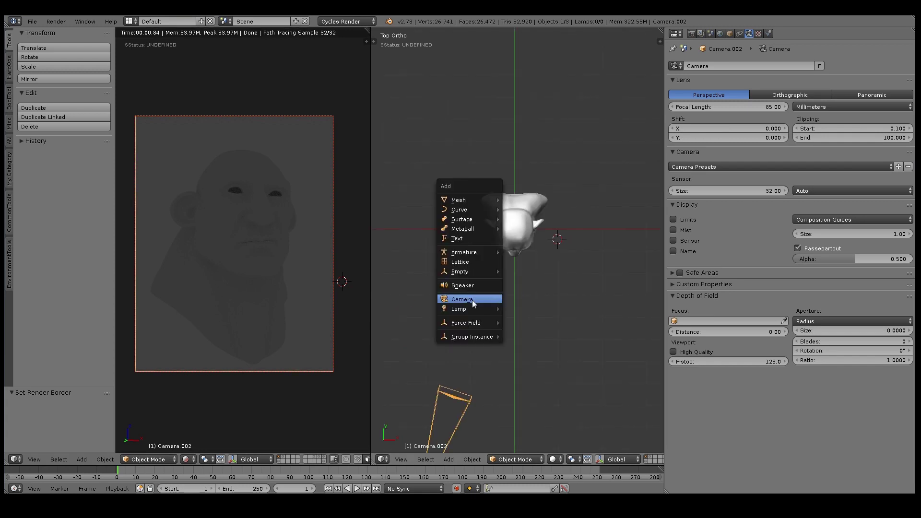
mouse_move(468, 309)
left_click(522, 320)
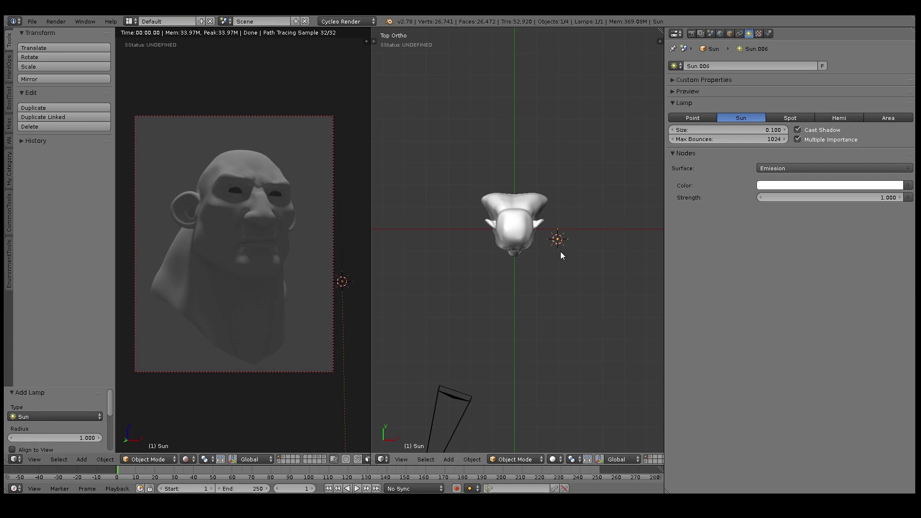
From the side, tilt the sun lamp about 45° toward the face and move it in front of and above the head.
key("KP_3")
key("r")
left_click(601, 335)
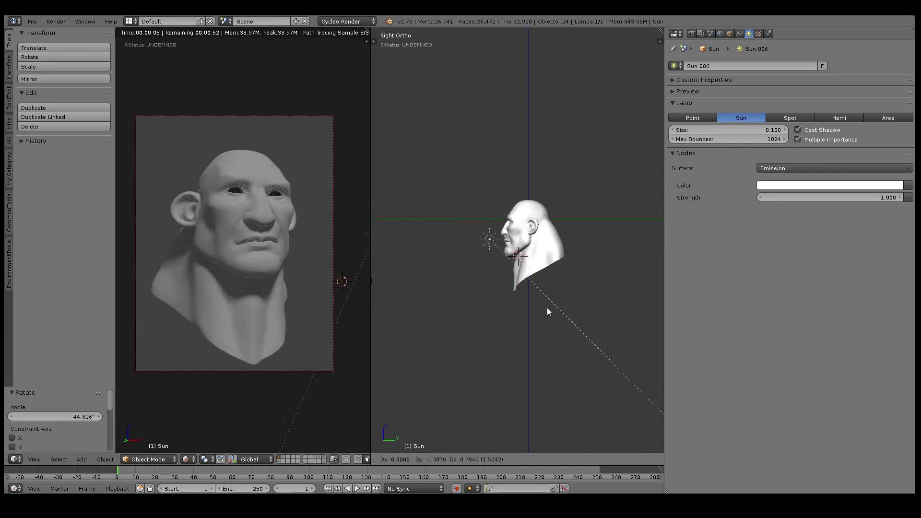
key("g")
left_click(470, 248)
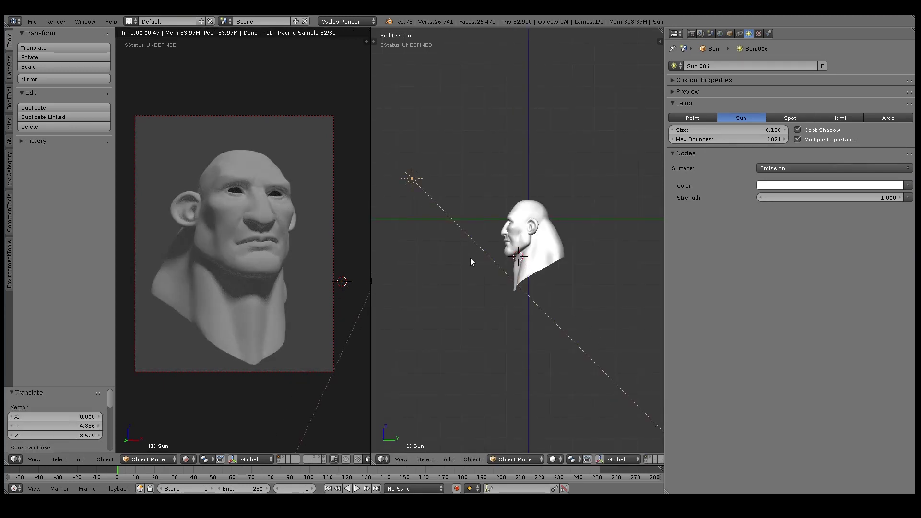
Rename the sun lamp object to KeyLamp.
left_click(730, 33)
left_click(724, 64)
type("Key")
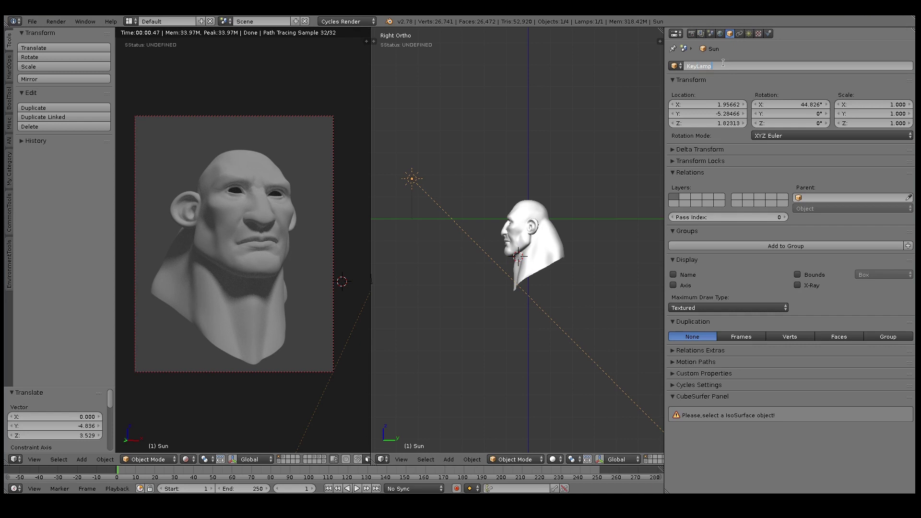
type("Lamp")
key("Return")
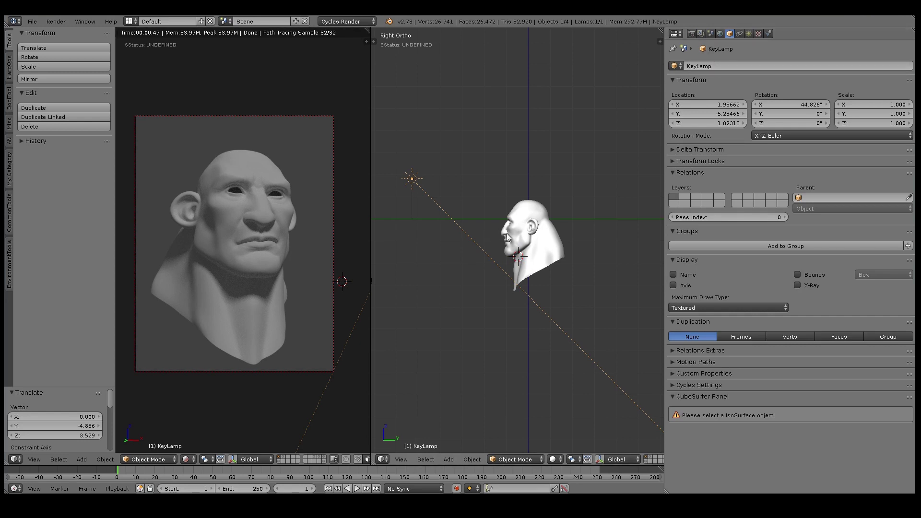
From the top, rotate KeyLamp to about -53° around Z and move it diagonally in front of the head at about X -5.6, Y -4.1.
key("KP_7")
key("r")
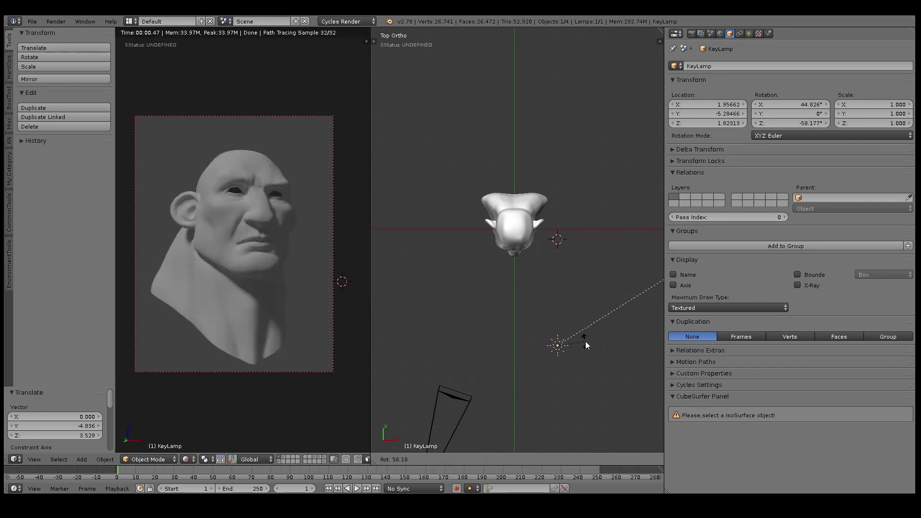
left_click(586, 338)
key("g")
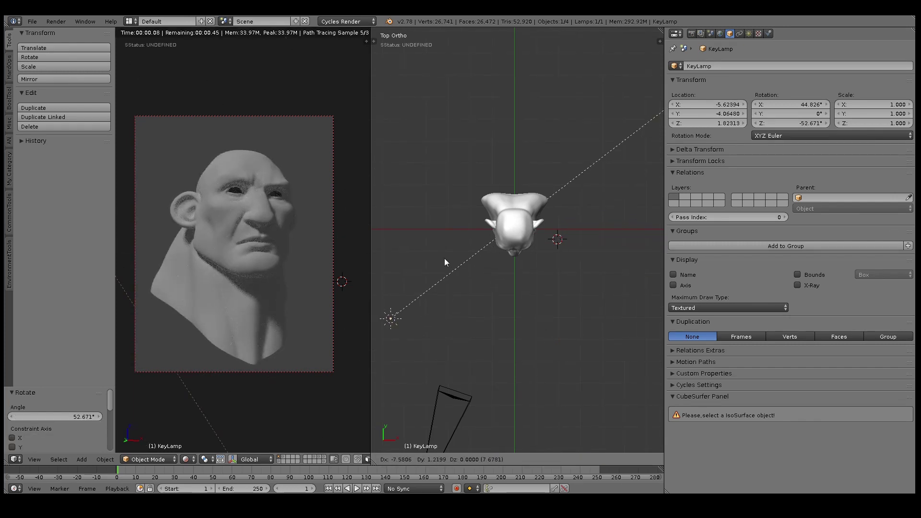
left_click(445, 258)
Nudge KeyLamp slightly farther from the head, to about X -6.1 and Y -4.5.
key("r")
left_click(550, 239)
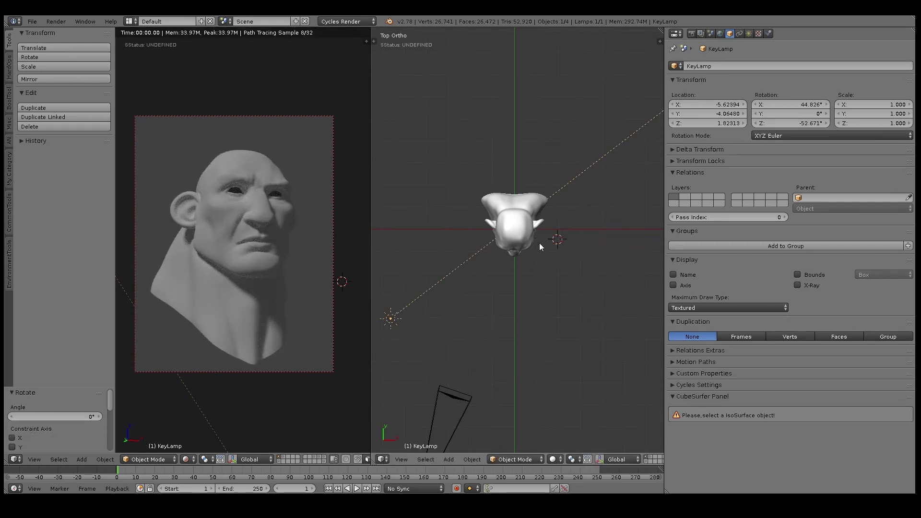
key("g")
left_click(532, 248)
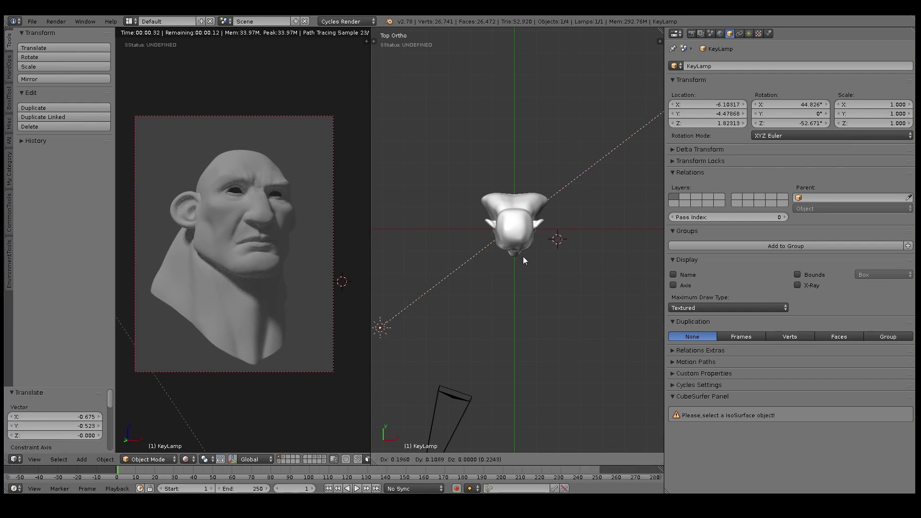
scroll(523, 256, "down", 2)
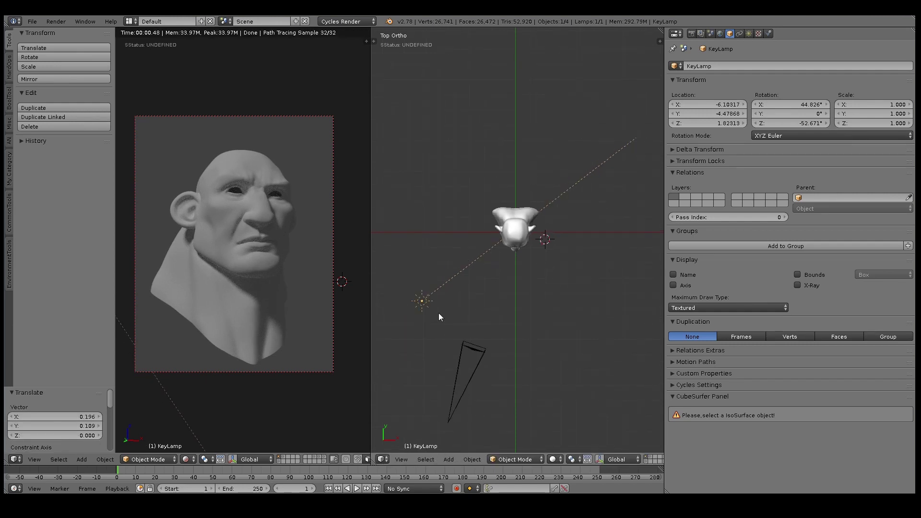
Duplicate KeyLamp and aim the copy from behind the head, at about X 1.7, Y 8.6 with -194° around Z.
key("shift+d")
left_click(526, 127)
key("r")
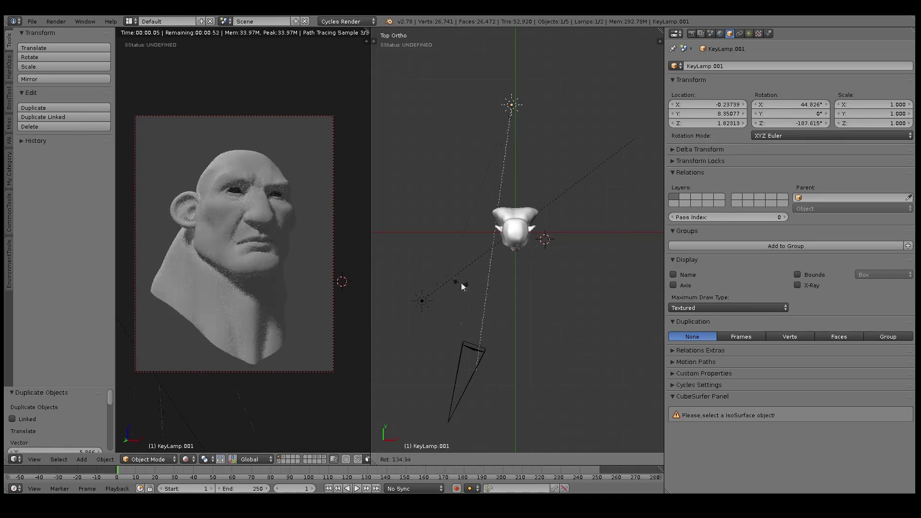
left_click(442, 286)
key("g")
left_click(499, 275)
key("r")
left_click(559, 263)
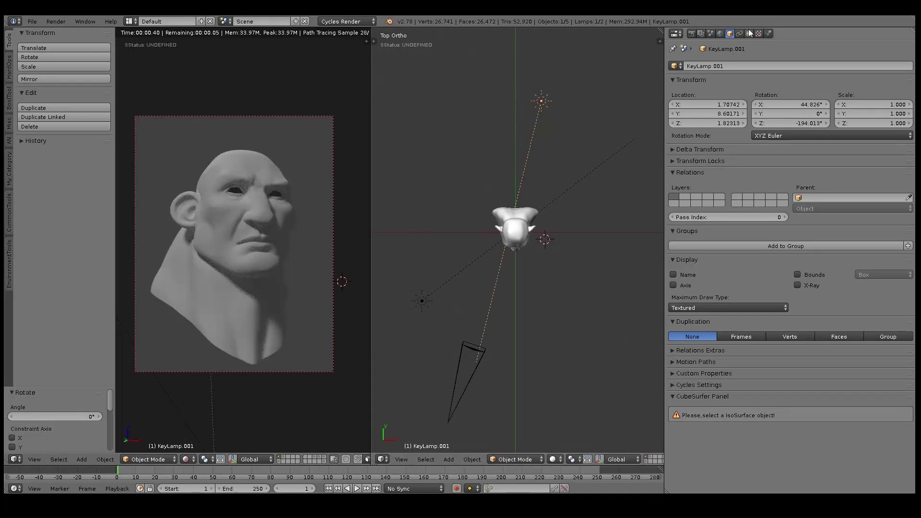
Rename the duplicated lamp behind the head to RimLamp.
type("Rim")
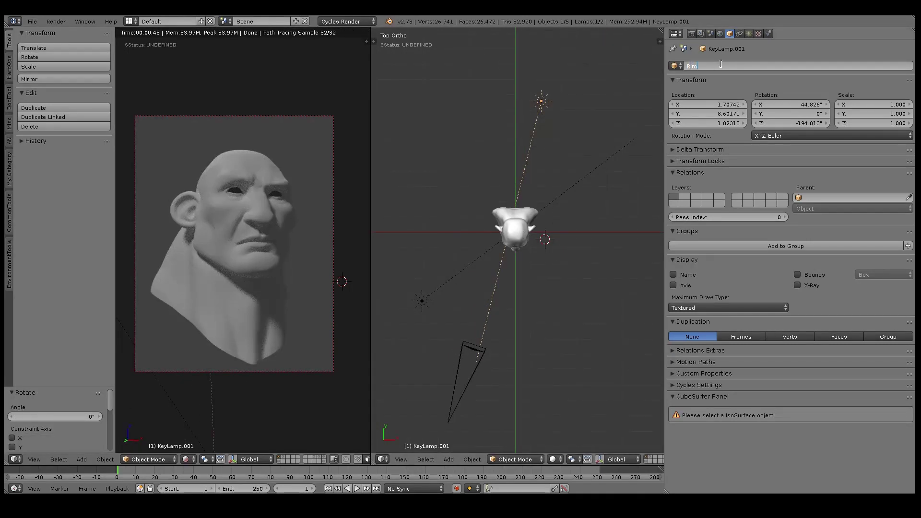
type("Lamp")
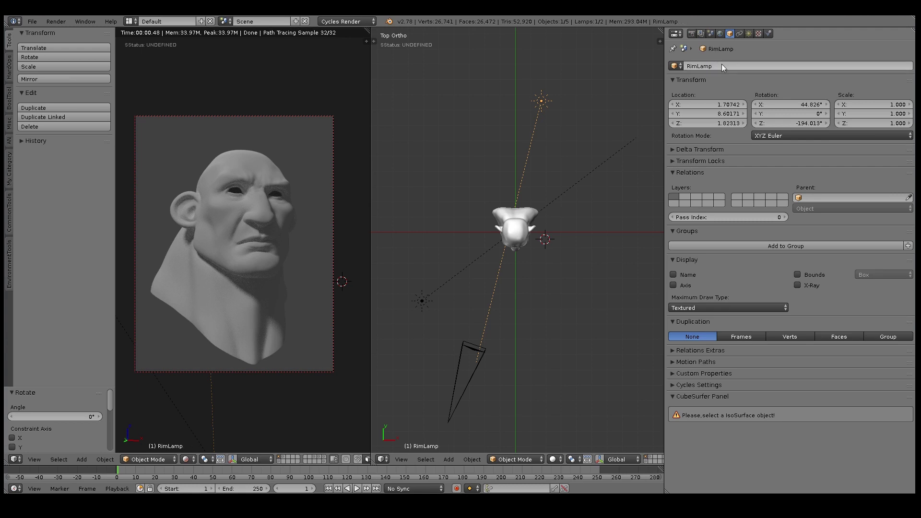
key("Return")
Turn RimLamp to about -228.5° around Z and shift it slightly sideways to about X 2.5, Y 8.5.
key("r")
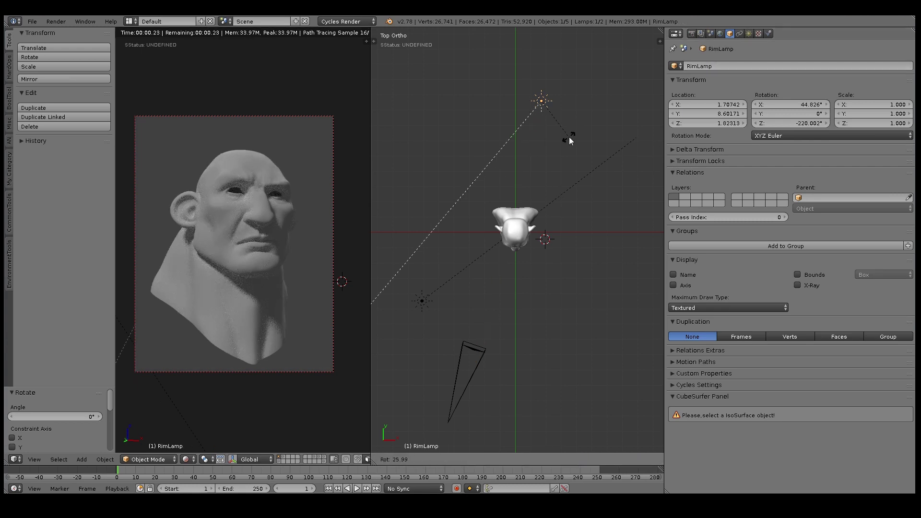
left_click(564, 142)
key("g")
left_click(529, 162)
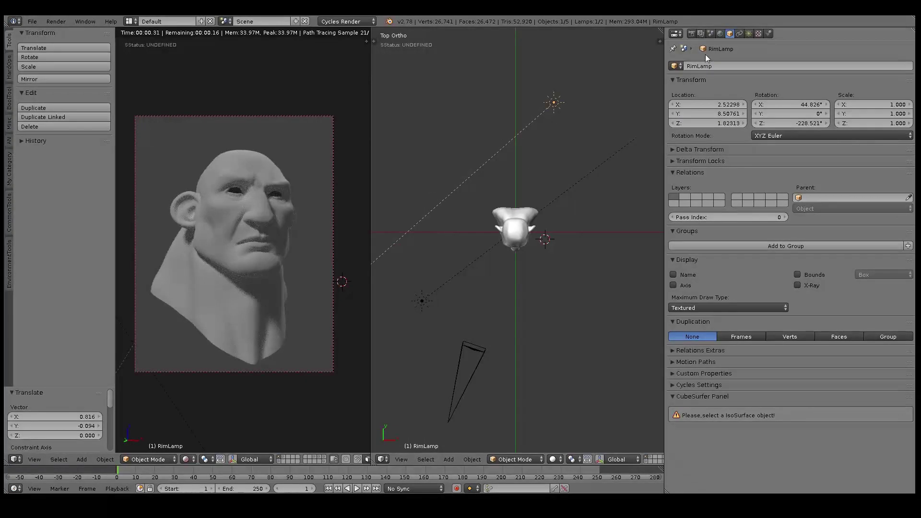
Tint RimLamp's emission color light blue.
left_click(749, 34)
left_click(861, 186)
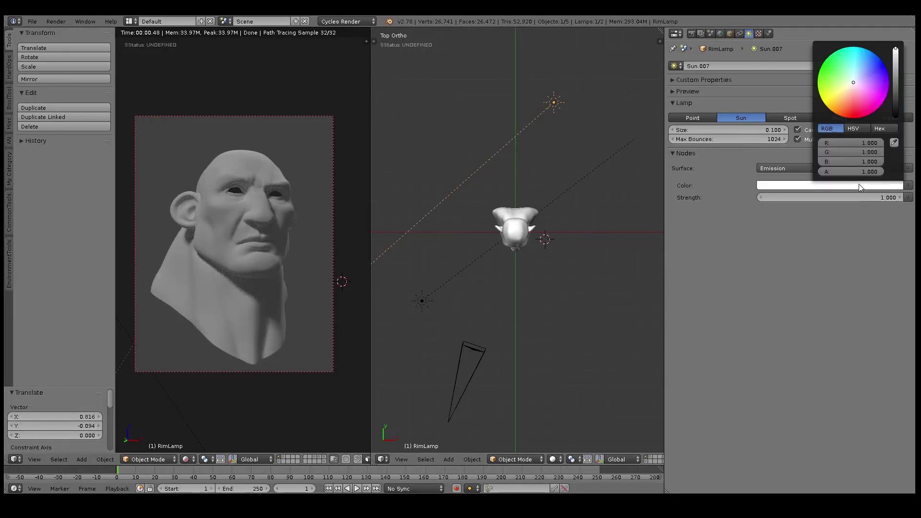
left_click(863, 69)
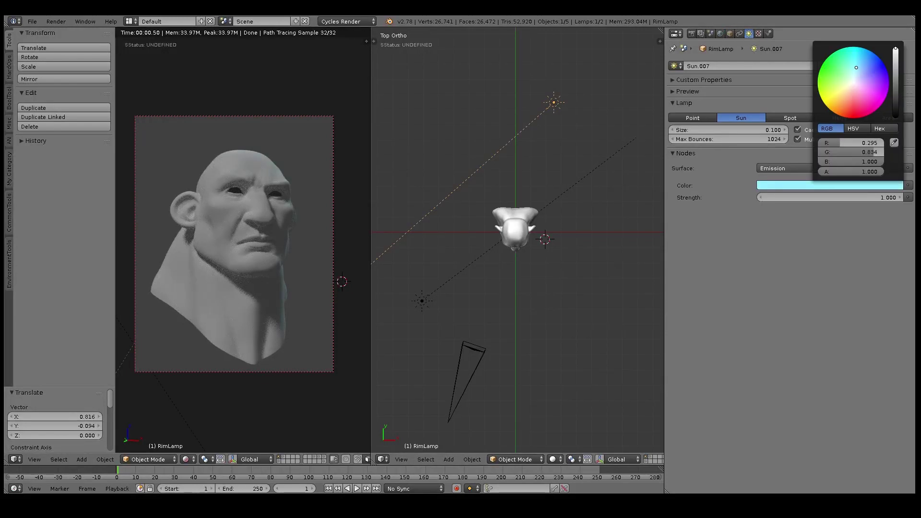
left_click_drag(863, 69, 861, 71)
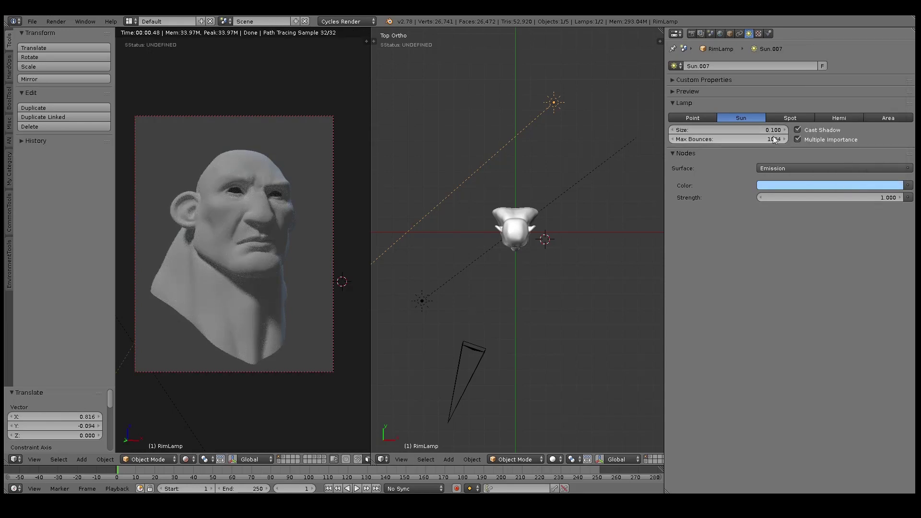
Set RimLamp's max bounces to 0 and its strength to 3.
left_click_drag(776, 136, 672, 137)
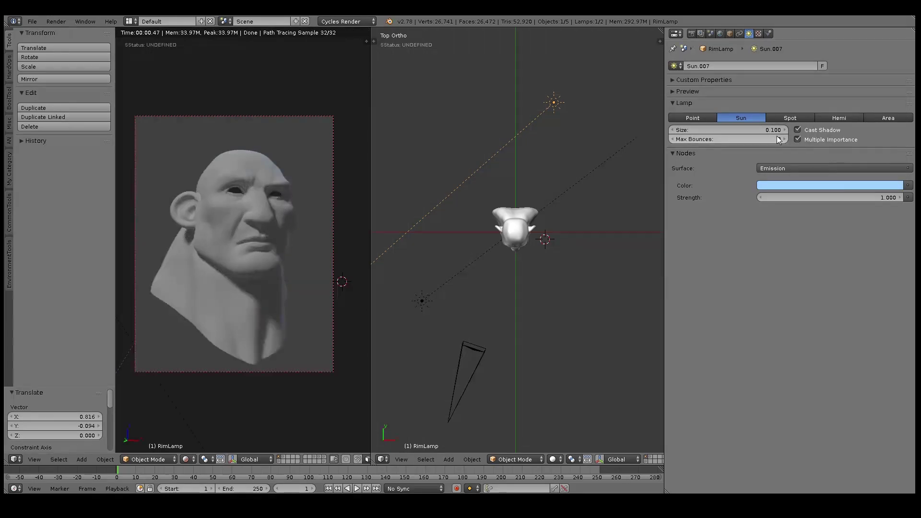
left_click(850, 198)
type("3")
key("Return")
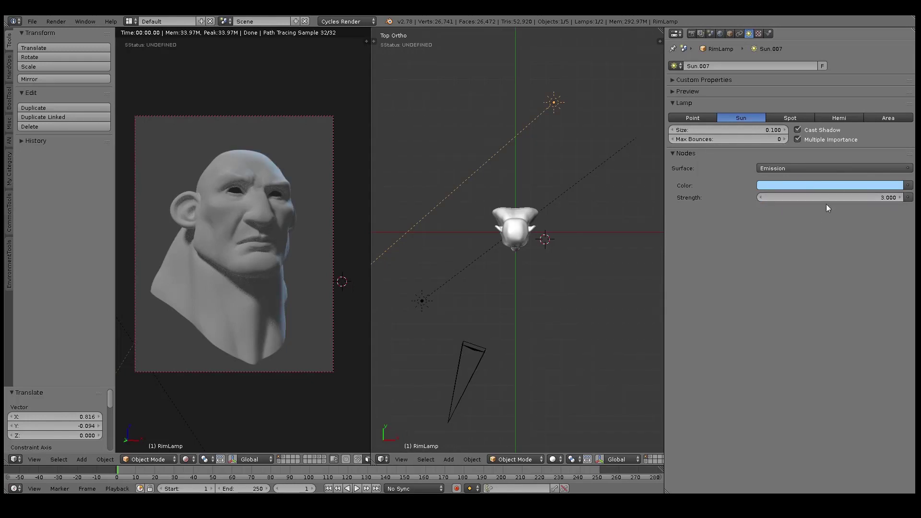
Shift RimLamp's emission color toward a lavender blue.
left_click(820, 186)
left_click(862, 74)
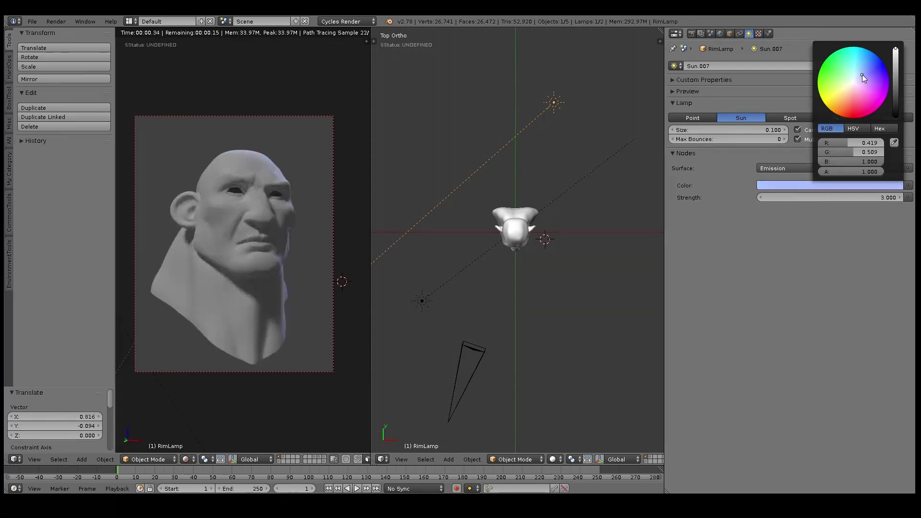
left_click(860, 75)
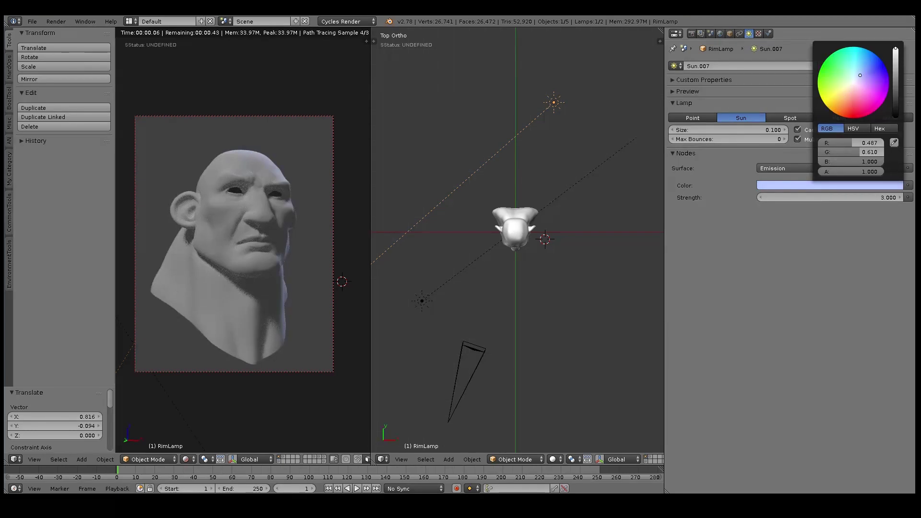
Set KeyLamp's strength to 2.
right_click(429, 294)
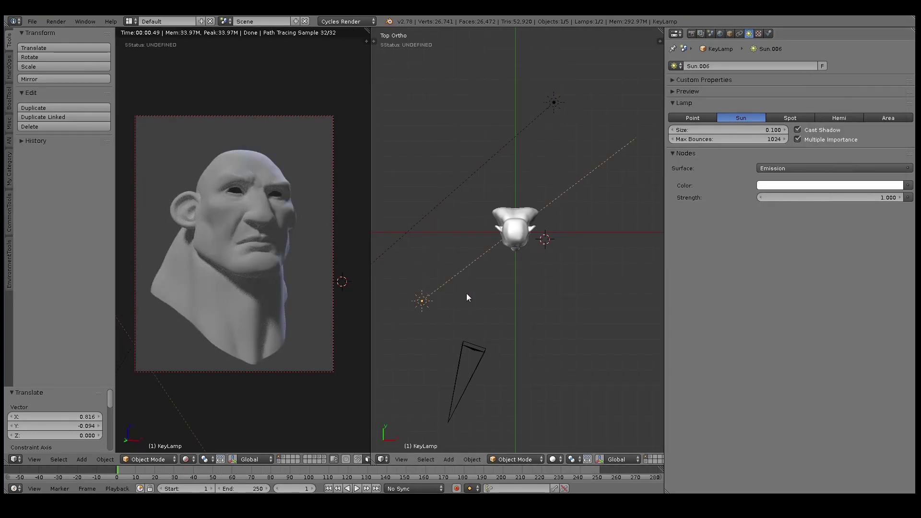
left_click(835, 197)
type("2")
key("Return")
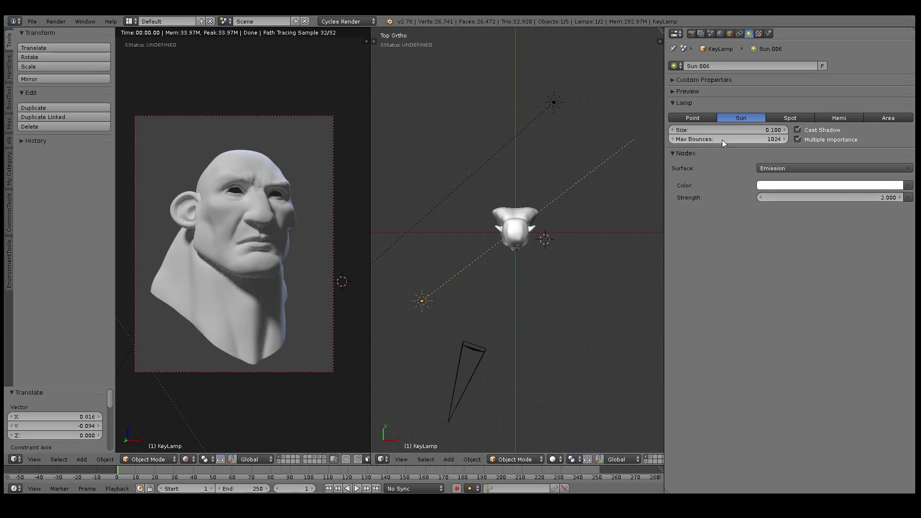
Duplicate KeyLamp as a fill light on the opposite front side of the head and rotate it to face the head.
key("shift+d")
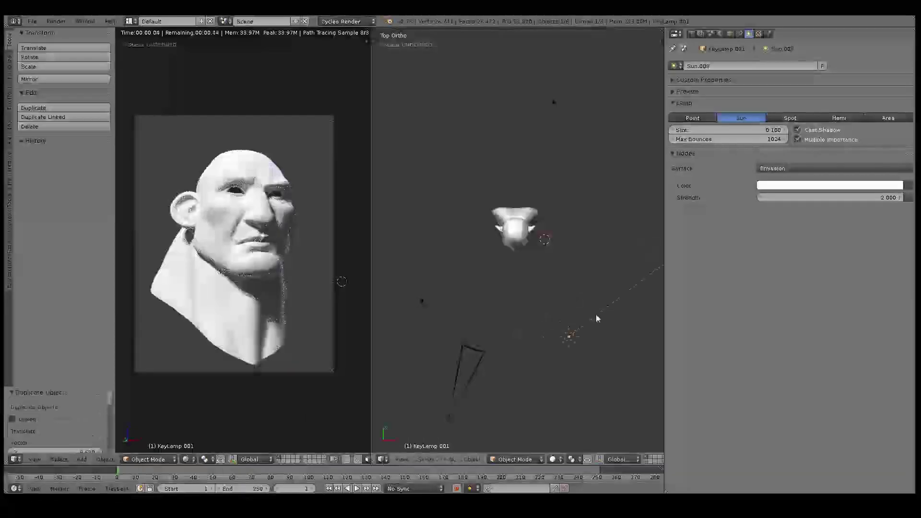
key("r")
left_click(410, 261)
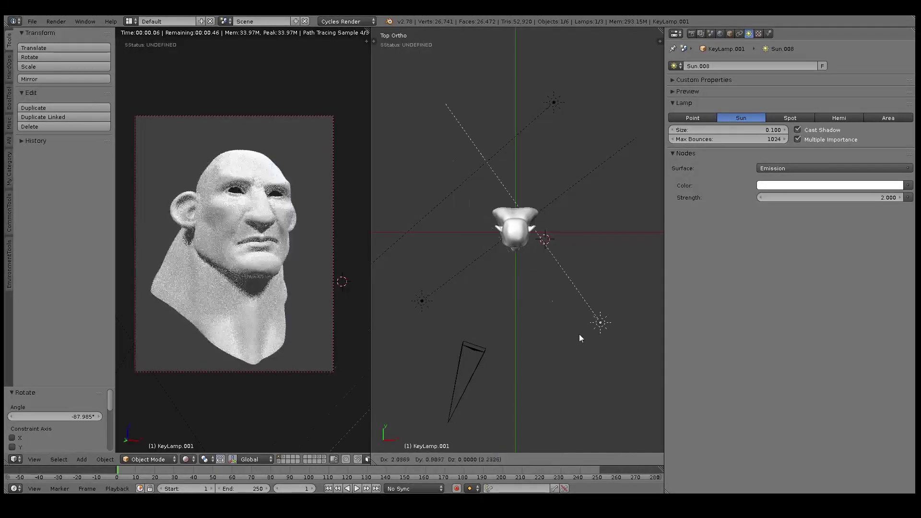
key("g")
left_click(582, 335)
key("r")
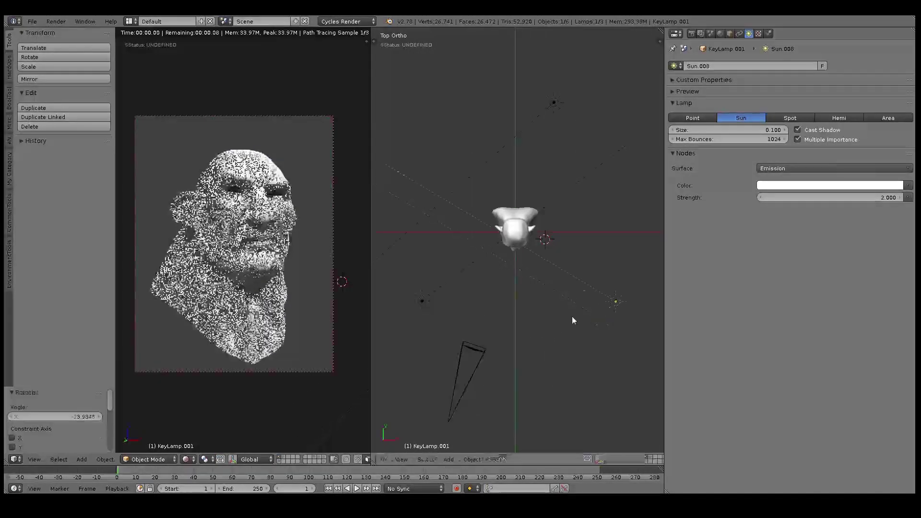
left_click(611, 335)
key("g")
left_click(572, 316)
Configure the fill lamp with 0 max bounces, a strength of 0.5 and a pale blue color.
left_click_drag(748, 139, 669, 139)
left_click(840, 195)
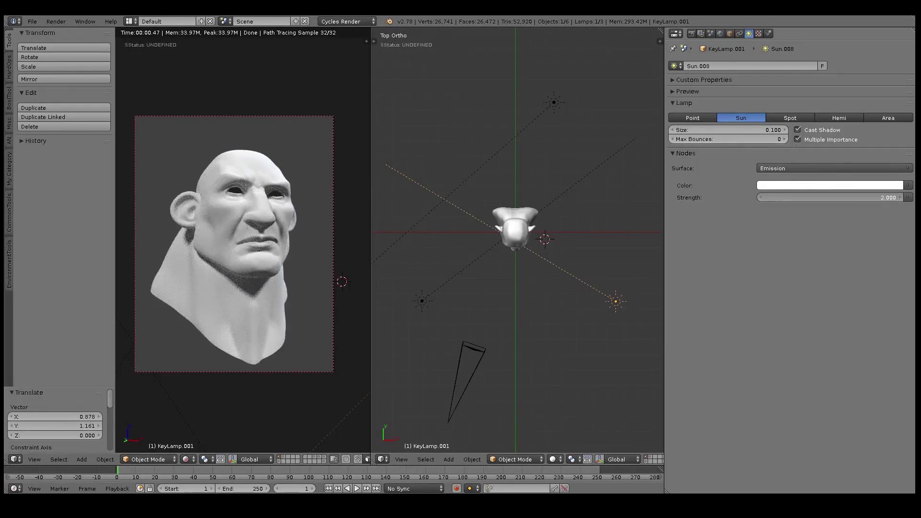
key("BackSpace")
key("Return")
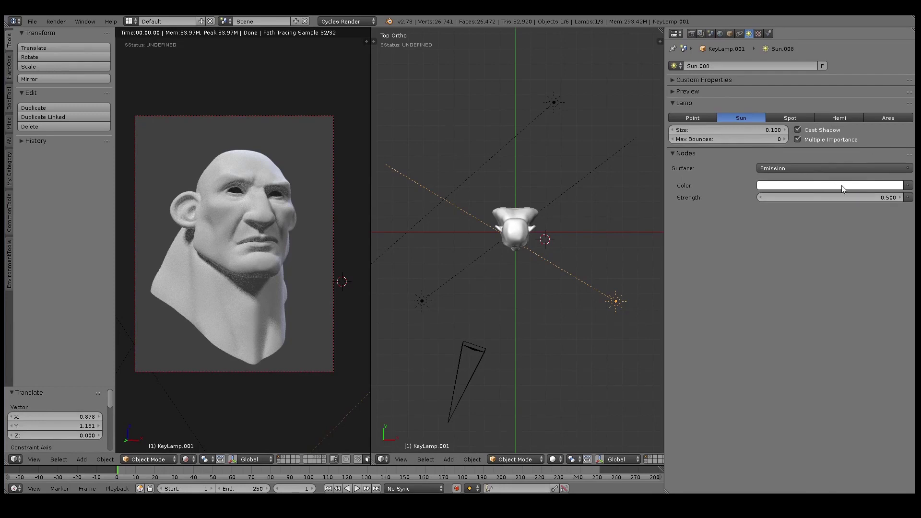
left_click(841, 185)
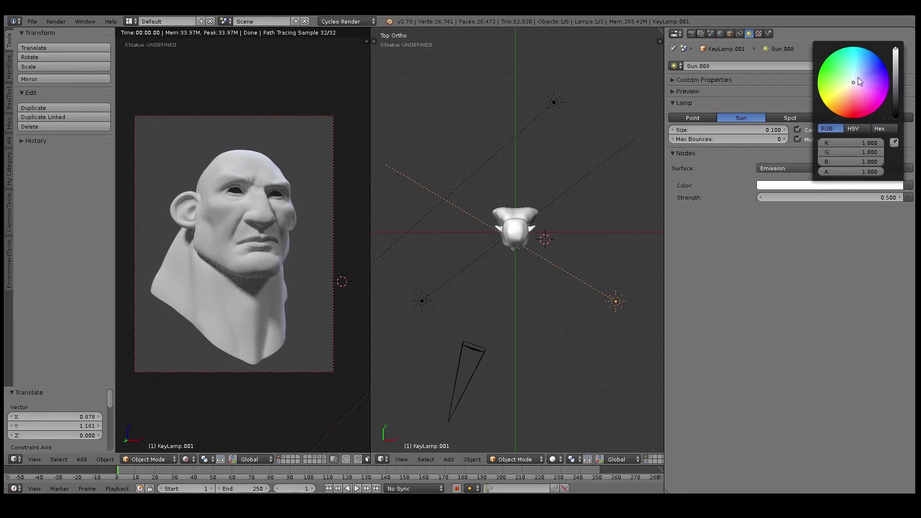
mouse_move(860, 86)
left_mouse_down()
mouse_move(857, 75)
mouse_move(849, 90)
mouse_move(846, 82)
mouse_move(857, 75)
left_mouse_up()
Turn off shadow casting for the fill lamp and reduce its strength to 0.3.
left_click(761, 197)
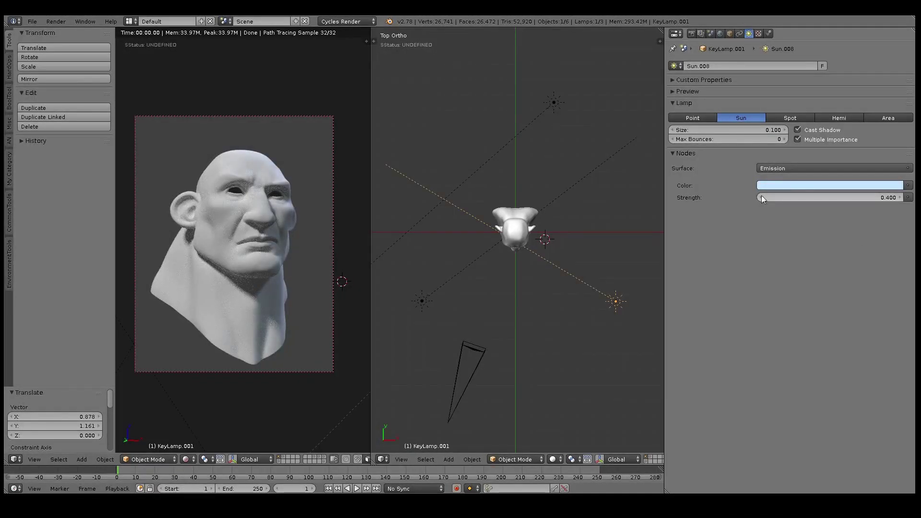
left_click(762, 196)
left_click(762, 195)
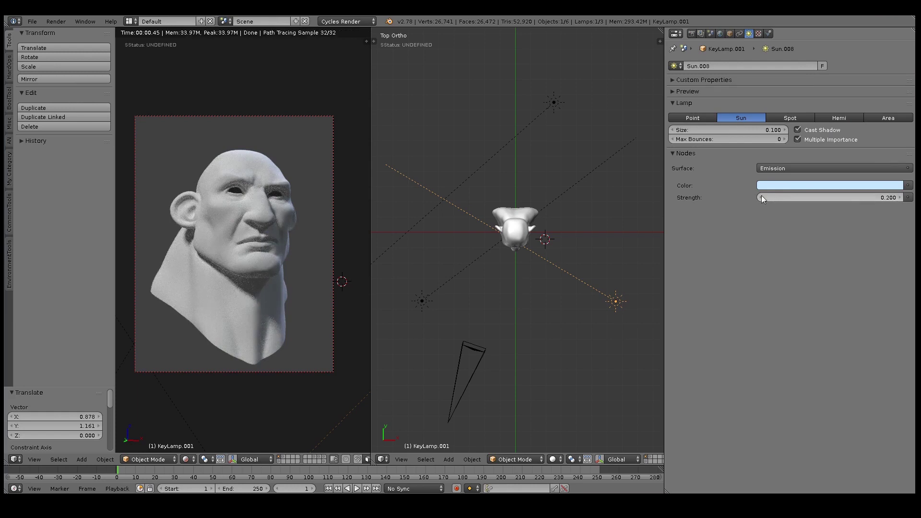
left_click(762, 196)
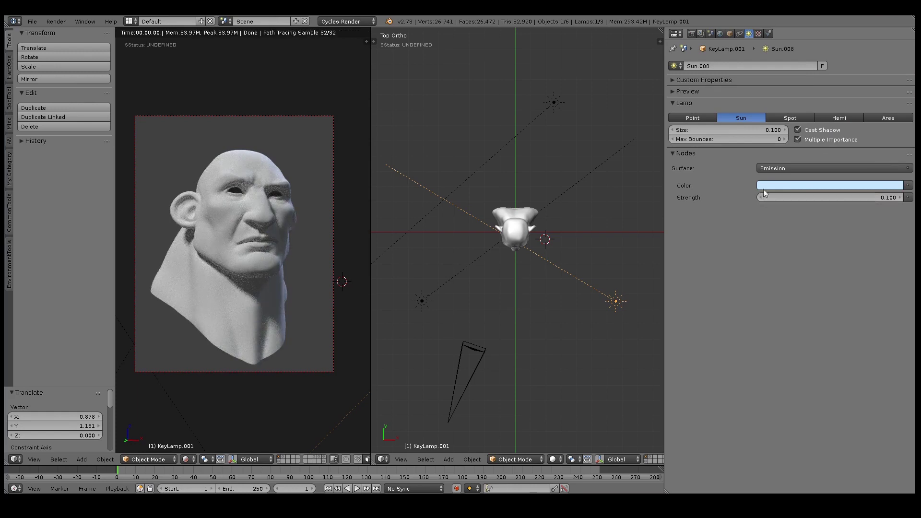
left_click(811, 133)
left_click(901, 198)
left_click(901, 197)
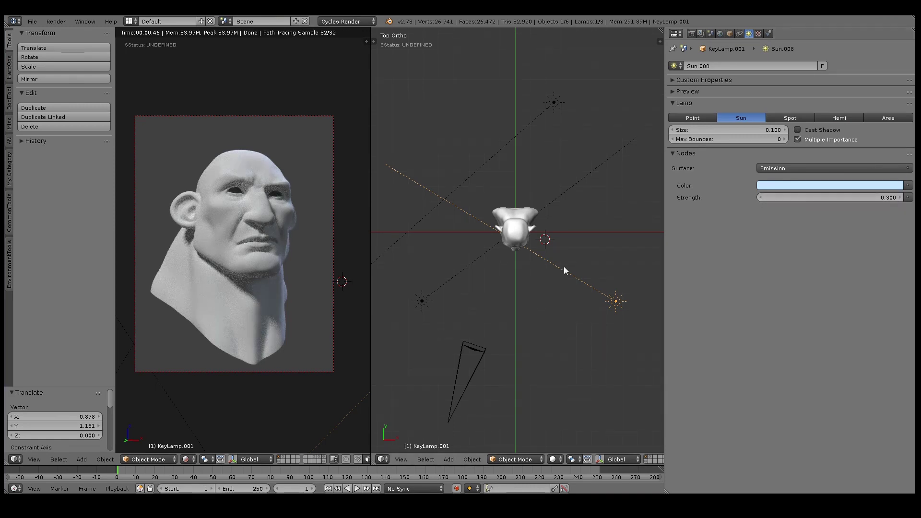
Nudge the fill lamp from the top, then from the side rotate it about -60.5° and lower it to face height.
key("g")
left_click(613, 285)
key("KP_3")
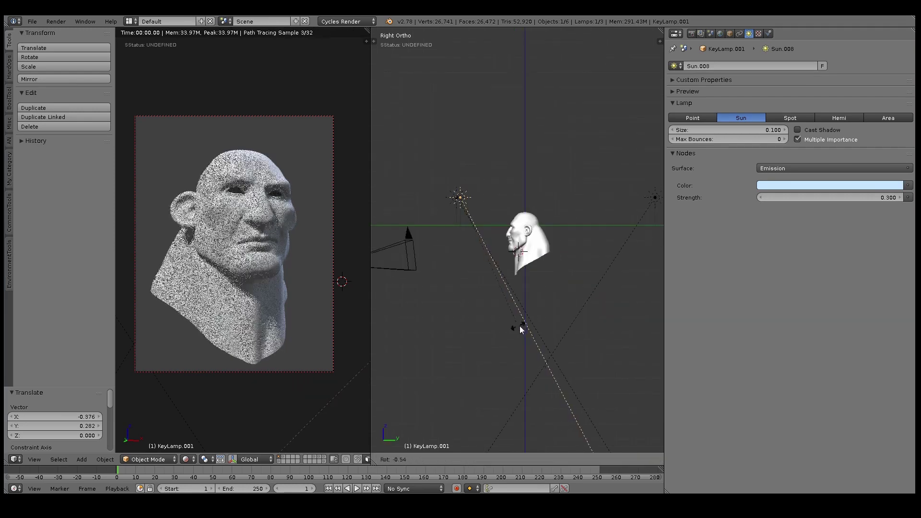
left_click(588, 211)
key("g")
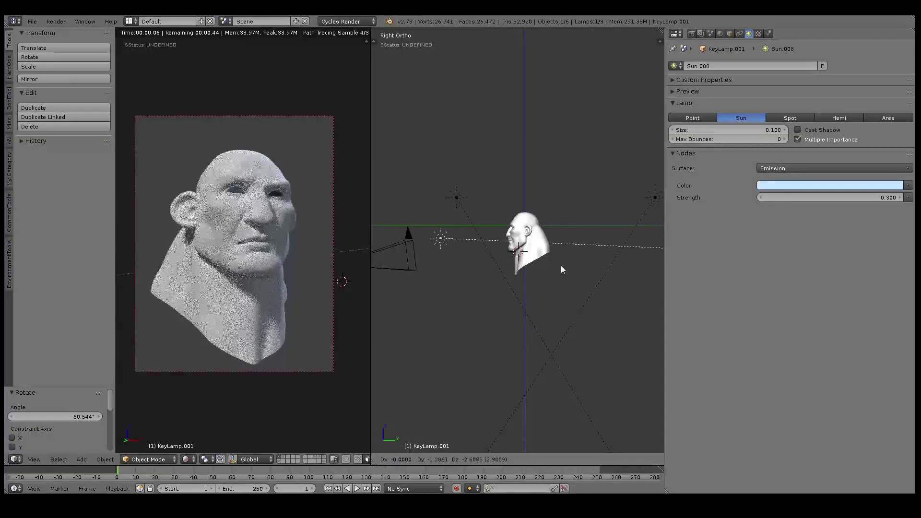
left_click(563, 271)
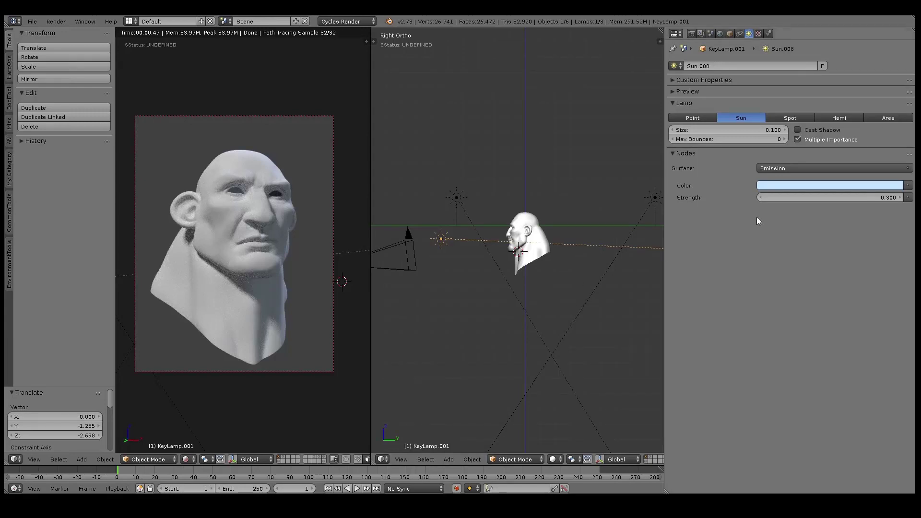
Deepen the fill lamp's color to a lavender blue.
left_click(799, 185)
left_click(865, 75)
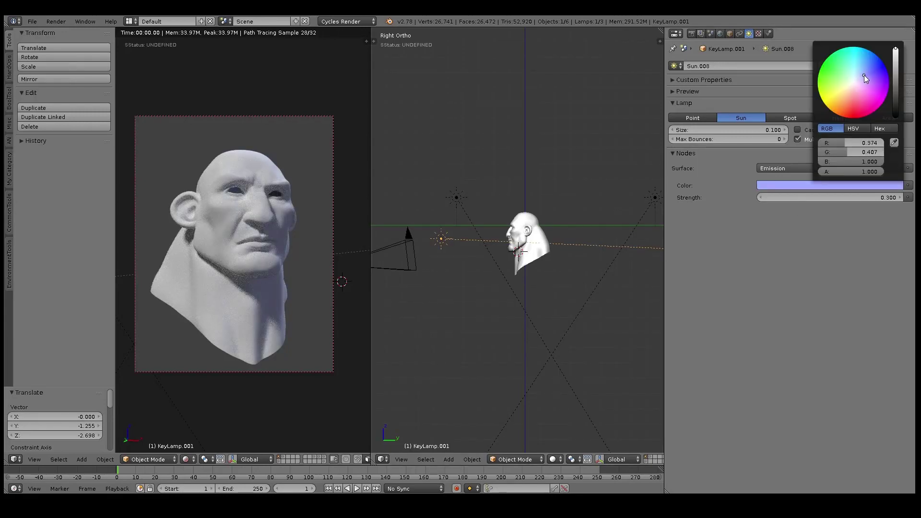
left_click_drag(865, 72, 862, 74)
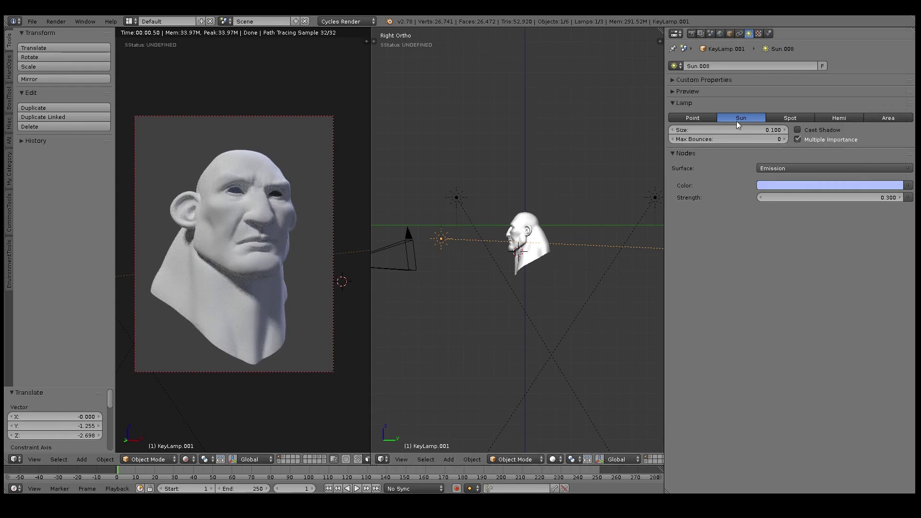
Enable a transparent film background in the render settings.
left_click(692, 33)
scroll(771, 450, "down", 6)
left_click(674, 452)
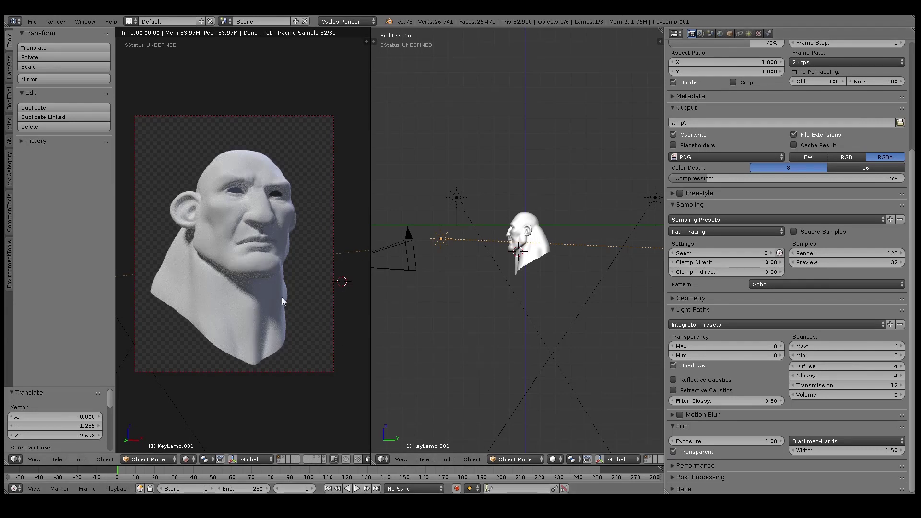
Select the three lamps and the camera together and move them to layer 11.
right_click(514, 301)
right_click(597, 307, "shift")
right_click(462, 241, "shift")
right_click(411, 258, "shift")
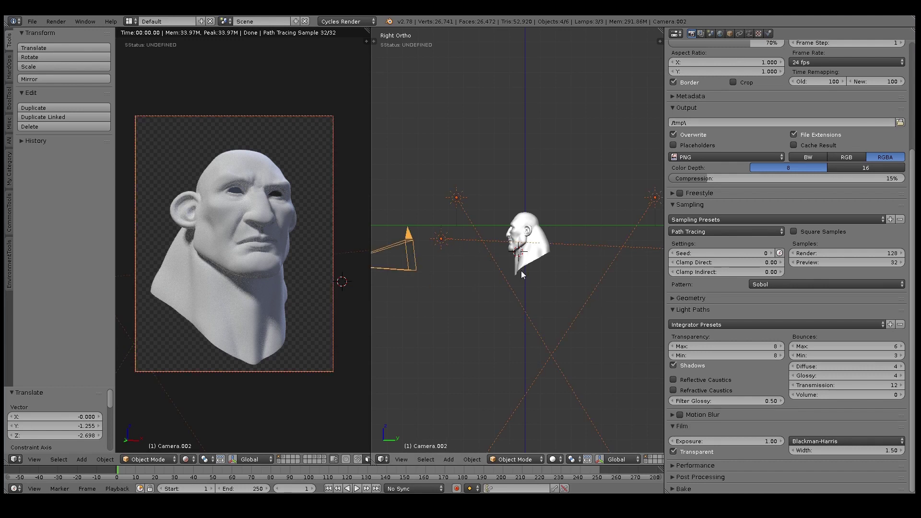
key("m")
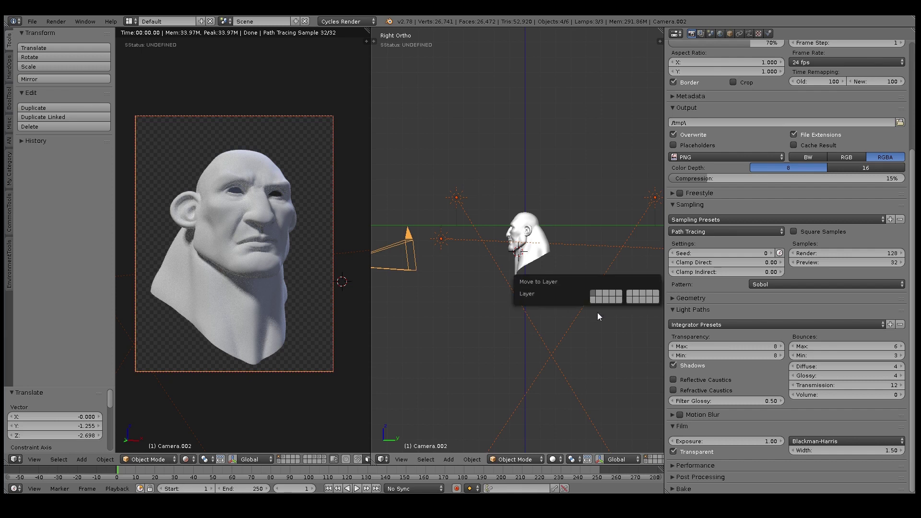
left_click(592, 301)
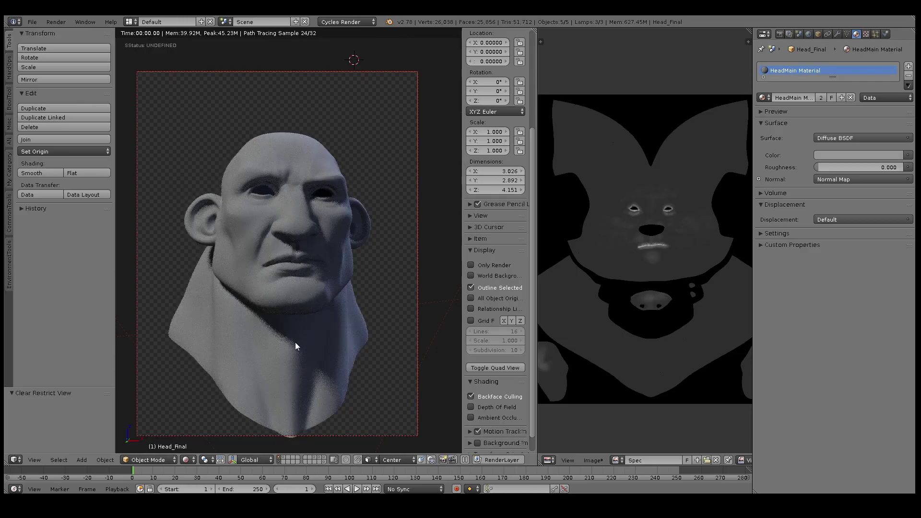
scroll(344, 375, "up", 1)
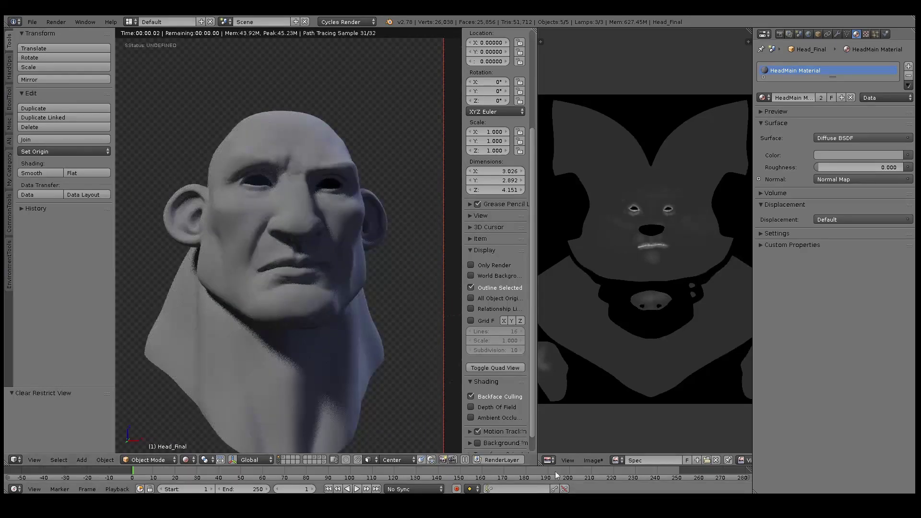
Join the image editor area beside the 3D viewport into the viewport to widen the rendered view.
left_click(548, 460)
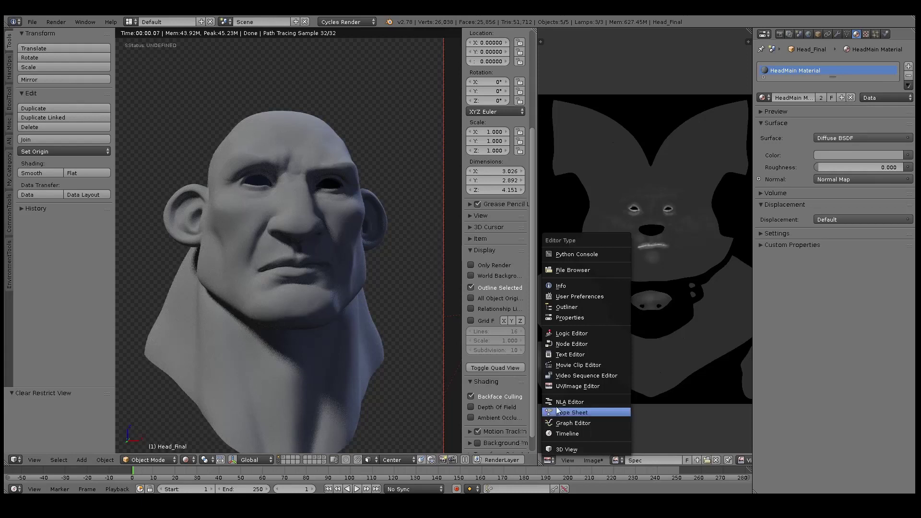
left_click(563, 343)
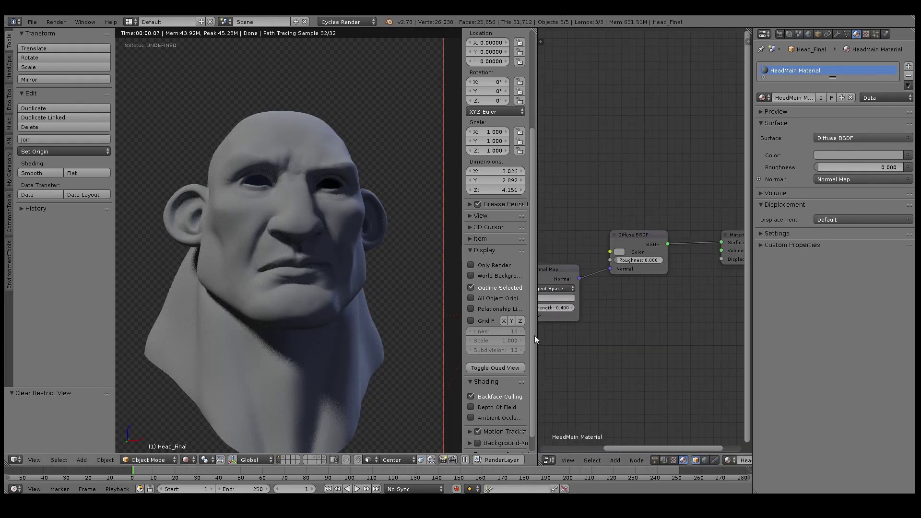
right_click(536, 333)
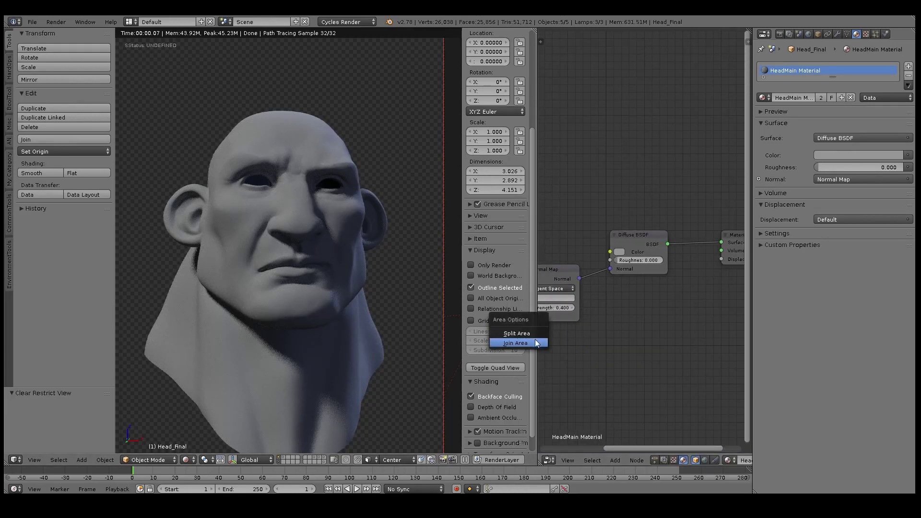
left_click(537, 339)
left_click(594, 342)
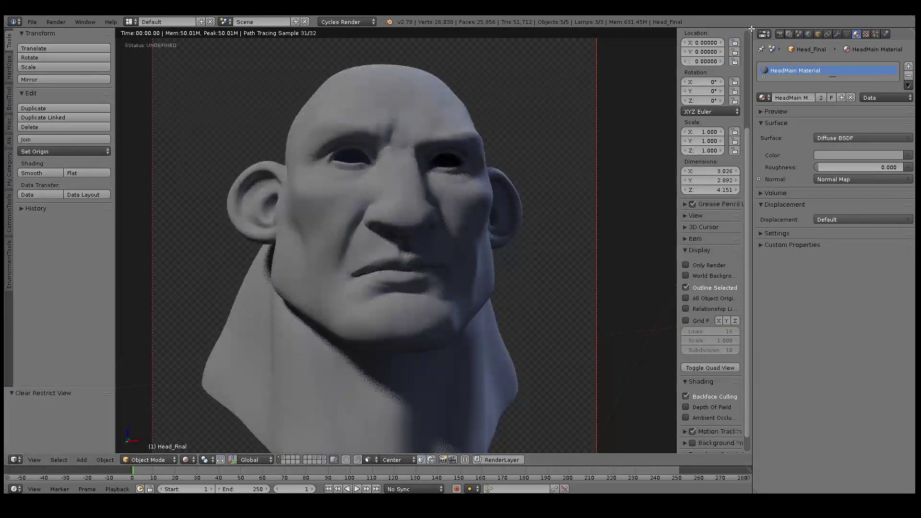
Split the 3D viewport horizontally and turn the upper area into a Node Editor displaying the HeadMain Material nodes.
left_click_drag(751, 29, 739, 231)
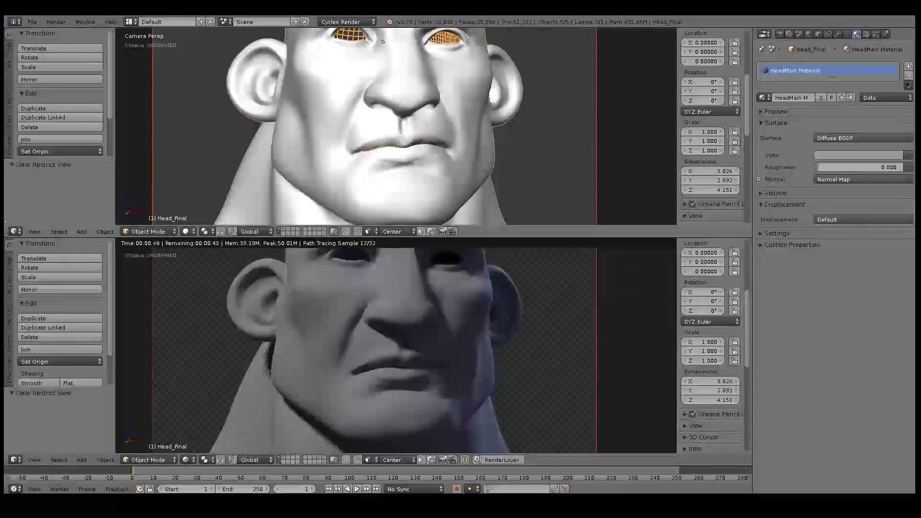
left_click(15, 232)
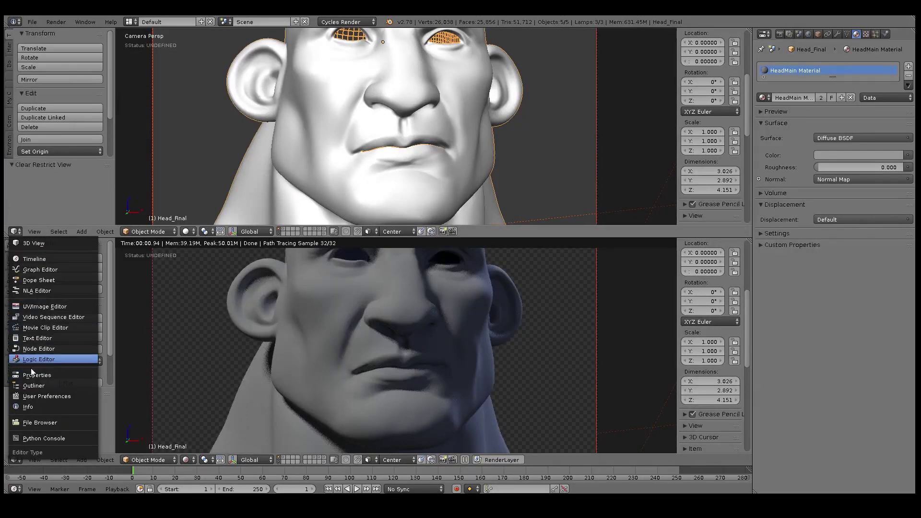
left_click(32, 350)
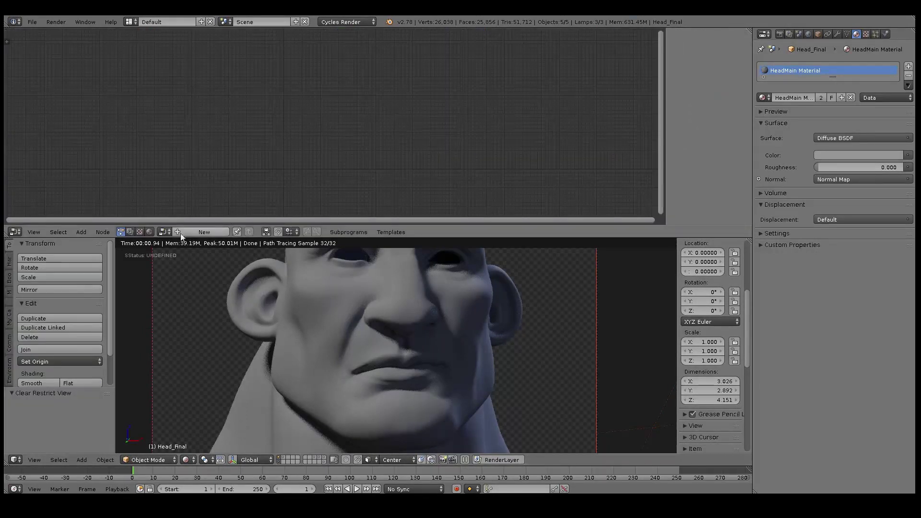
left_click(149, 232)
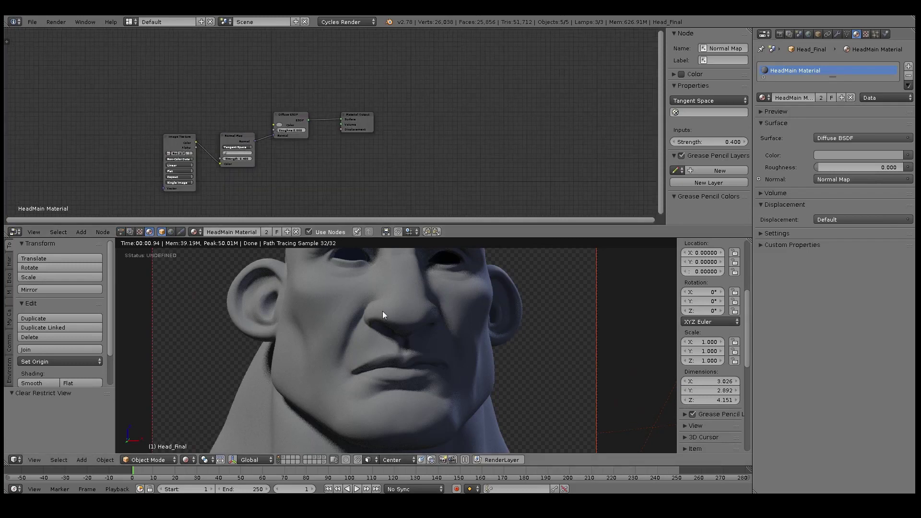
scroll(258, 145, "up", 1)
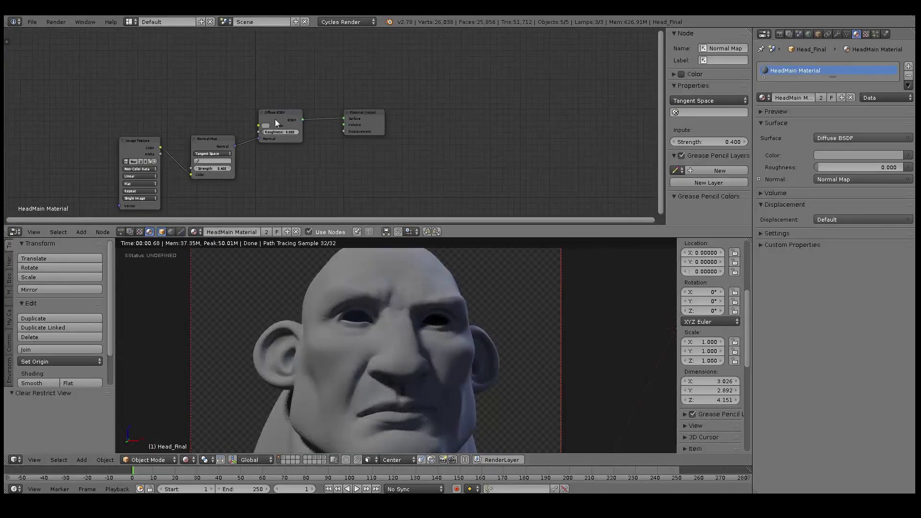
Move the Diffuse BSDF and Material Output nodes together farther right, away from the Normal Map node.
left_click(278, 116)
left_click(375, 114, "shift")
key("g")
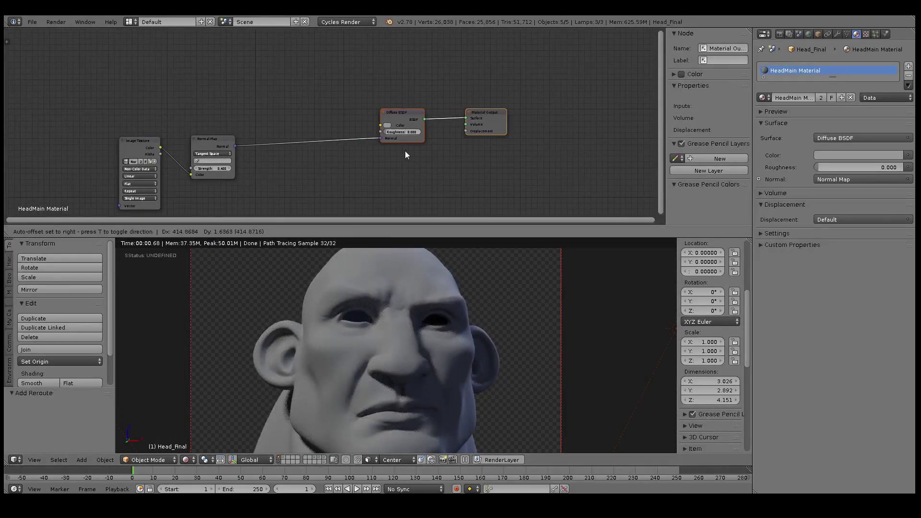
left_click(459, 147)
Move the Normal Map node and its Image Texture node together below the Diffuse BSDF.
left_click_drag(205, 140, 211, 137)
middle_click_drag(148, 149, 192, 106)
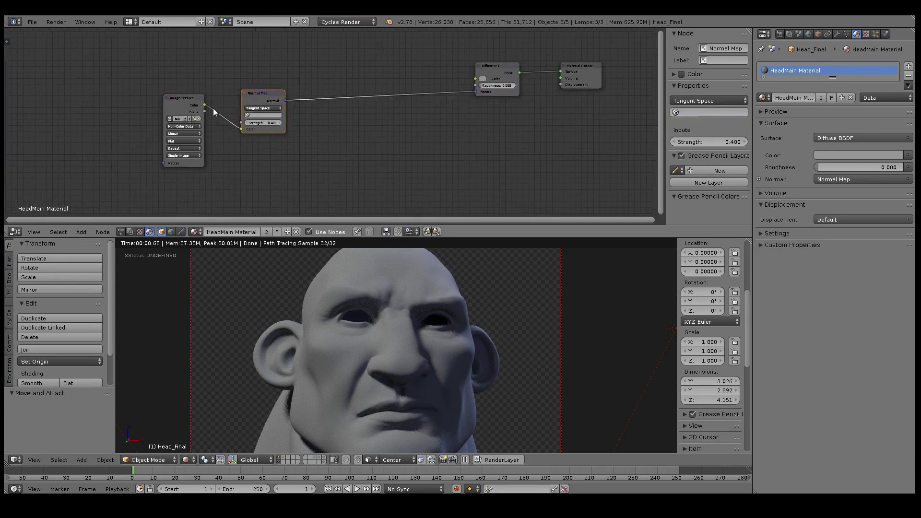
left_click(179, 97, "shift")
key("g")
left_click(331, 149)
middle_click_drag(370, 115, 317, 172)
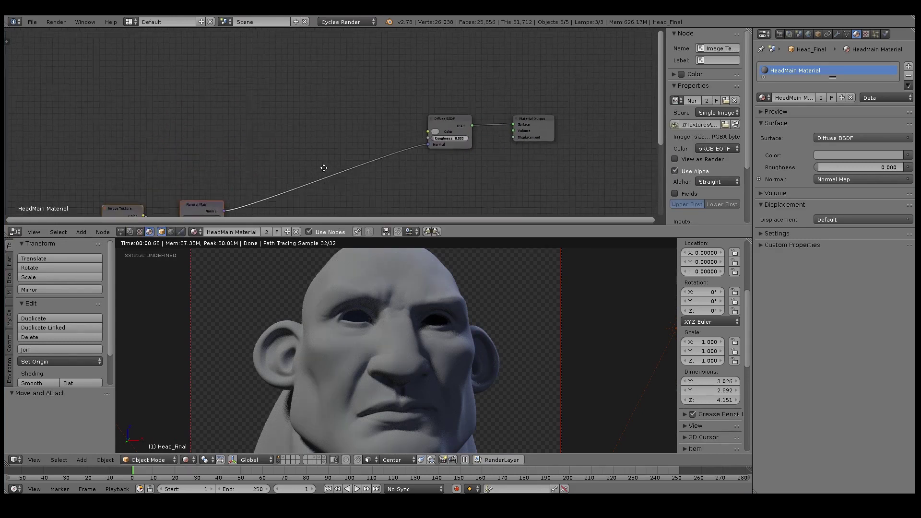
Duplicate the normal map's Image Texture node and place the copy above, to the left of the Diffuse BSDF.
scroll(248, 127, "down", 1)
left_click(139, 200)
key("shift+d")
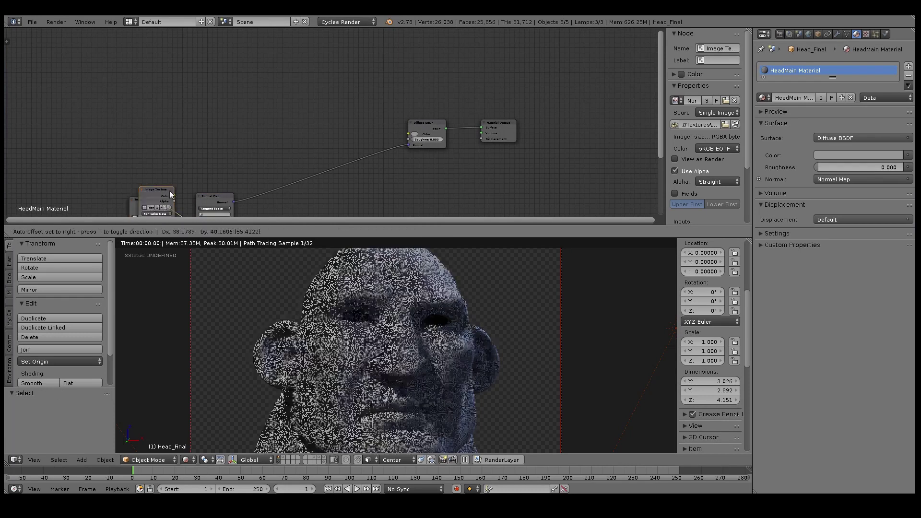
left_click(260, 96)
scroll(238, 133, "up", 2)
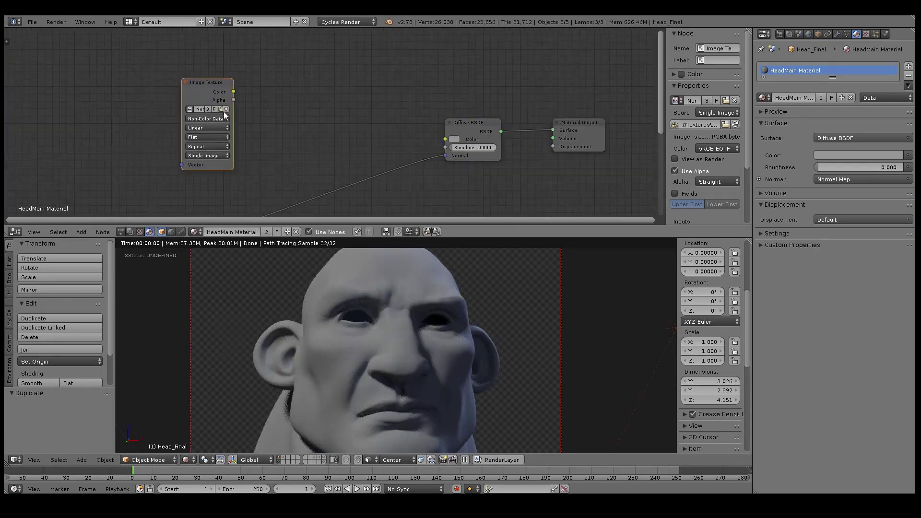
Load SkinDiffuse_1.png as Color data into the duplicated texture node and link it to the Diffuse BSDF color.
left_click(222, 118)
left_click(209, 108)
left_click(220, 109)
left_click(171, 35)
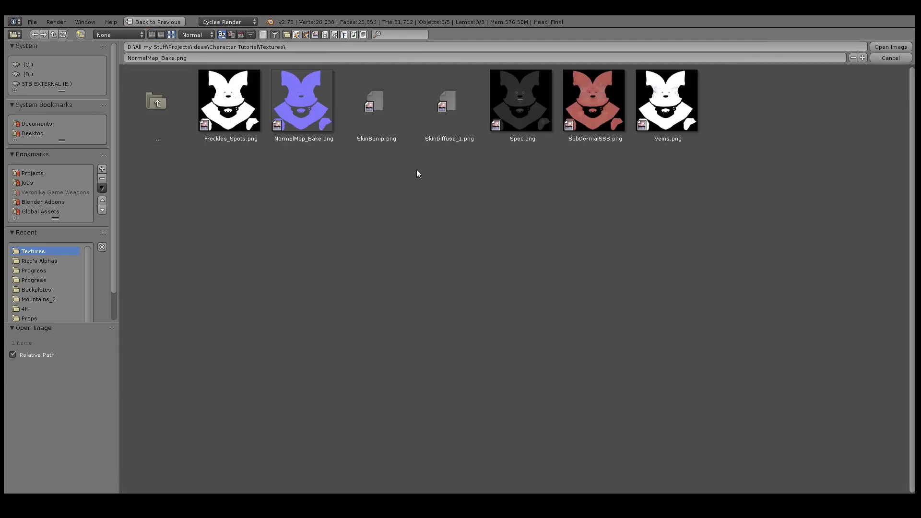
left_click(448, 112)
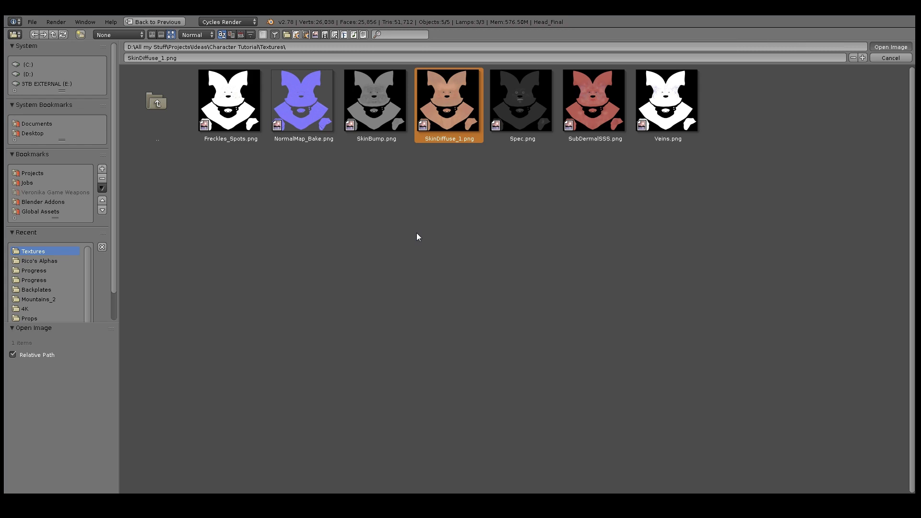
key("Return")
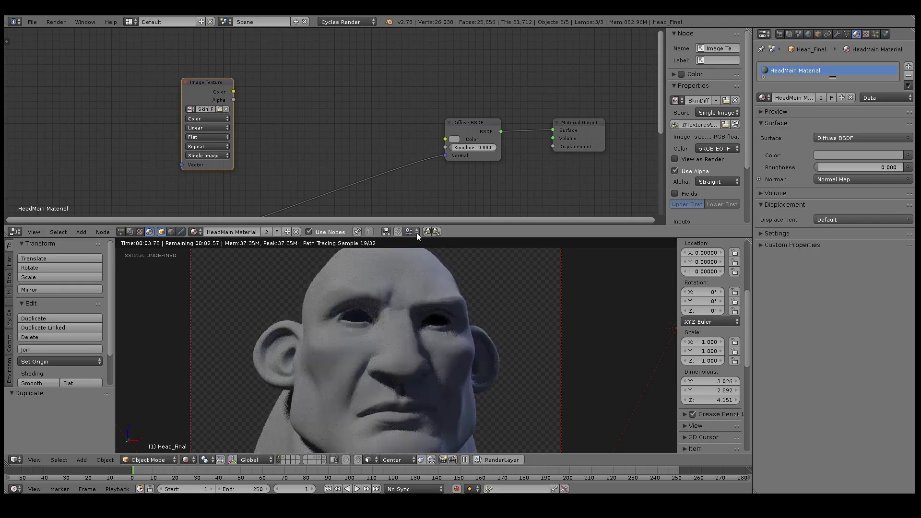
left_click_drag(233, 91, 451, 141)
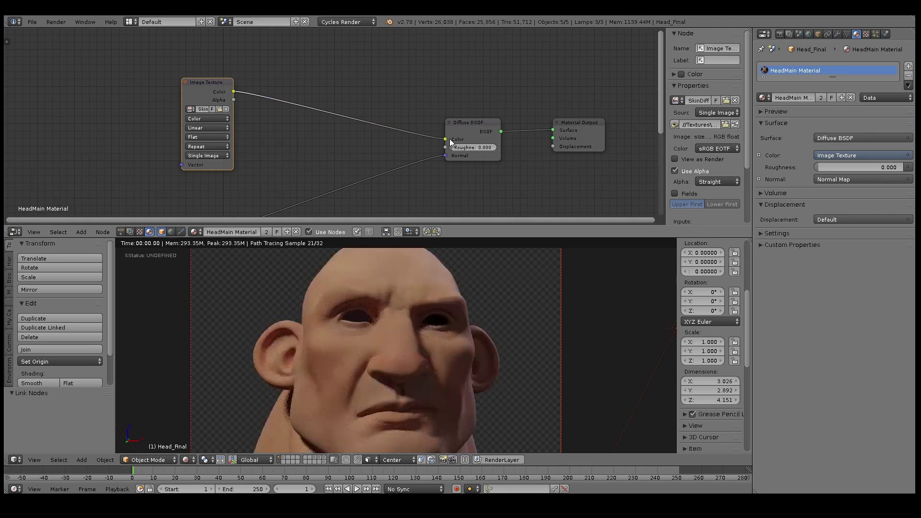
Rearrange the texture, Normal Map and Diffuse BSDF nodes to leave a wide gap before the Material Output.
left_click_drag(211, 85, 151, 85)
scroll(274, 149, "down", 2)
middle_click_drag(283, 157, 284, 112)
key("g")
left_click(171, 117)
left_click(455, 80)
left_click_drag(455, 79, 306, 82)
Add a Subsurface Scattering shader node directly below the Diffuse BSDF.
key("shift+a")
mouse_move(271, 178)
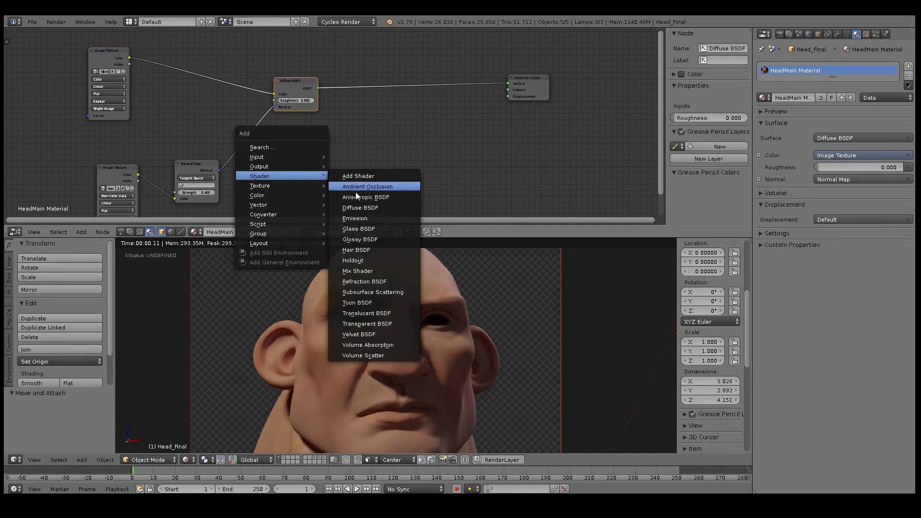
left_click(376, 290)
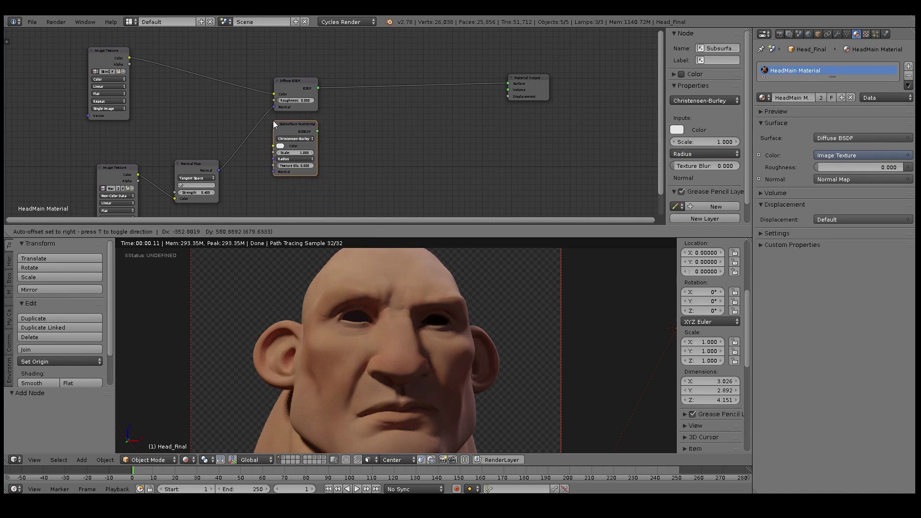
left_click(274, 121)
Insert a Mix Shader between the Diffuse BSDF and Material Output and link Subsurface Scattering to its second shader input.
key("shift+a")
mouse_move(352, 110)
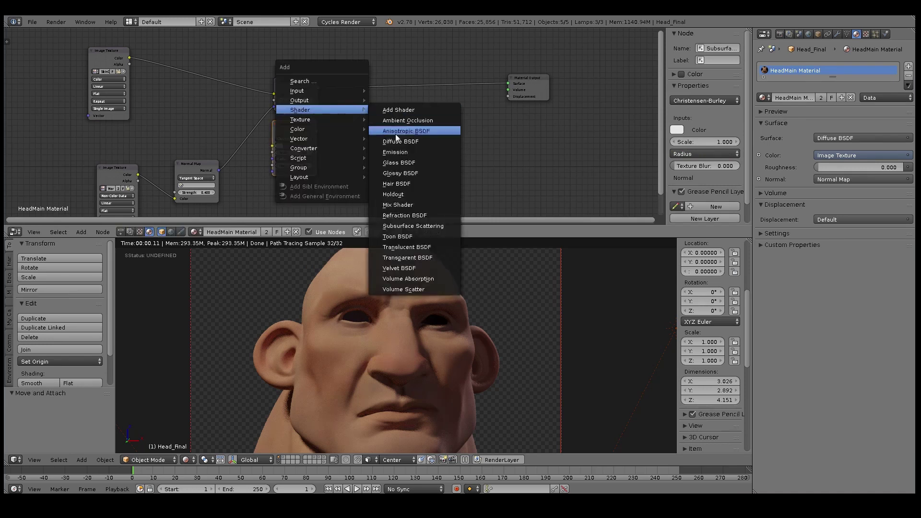
left_click(398, 205)
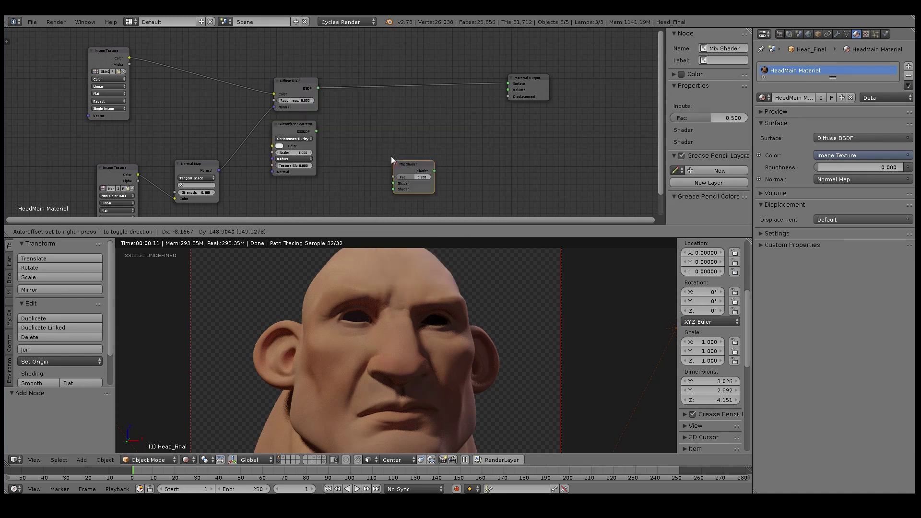
left_click(346, 101)
scroll(325, 129, "up", 2)
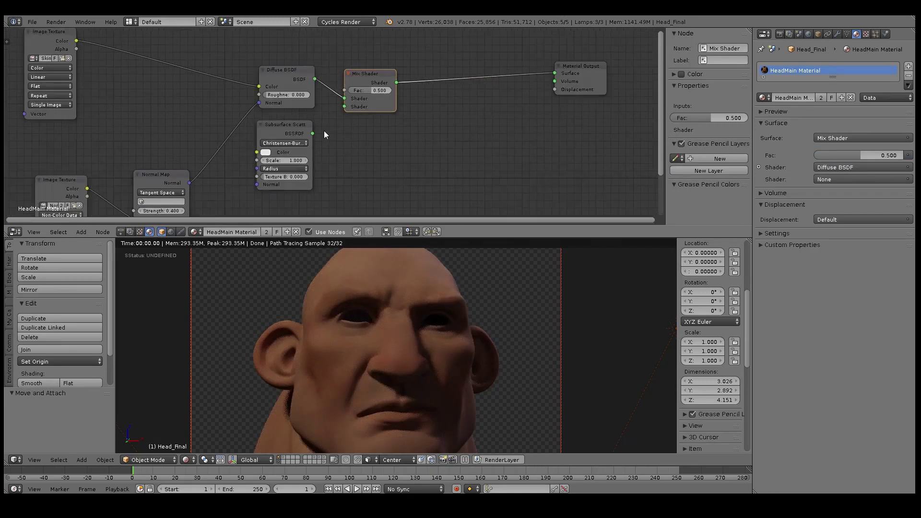
left_click_drag(339, 128, 368, 102)
middle_click_drag(367, 146, 440, 148)
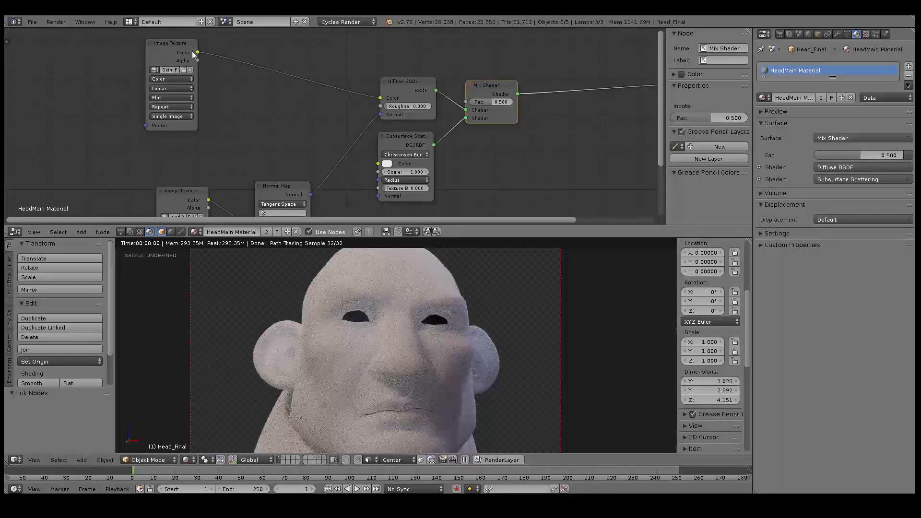
Link the skin texture's color and the Normal Map output to the Subsurface Scattering node's Color and Normal inputs.
left_click_drag(198, 52, 378, 164)
middle_click_drag(318, 157, 351, 82)
left_click_drag(341, 128, 409, 129)
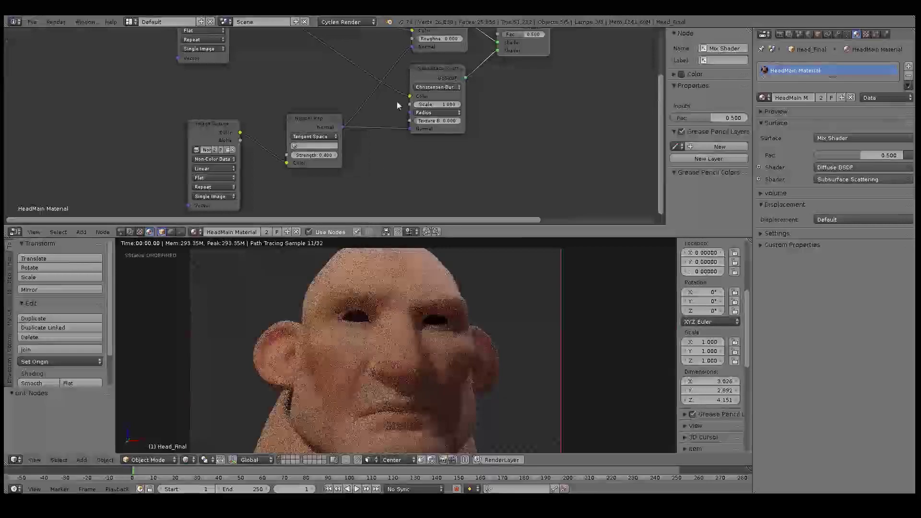
Set the Subsurface Scattering scale to 0.2.
middle_click_drag(411, 90, 364, 140)
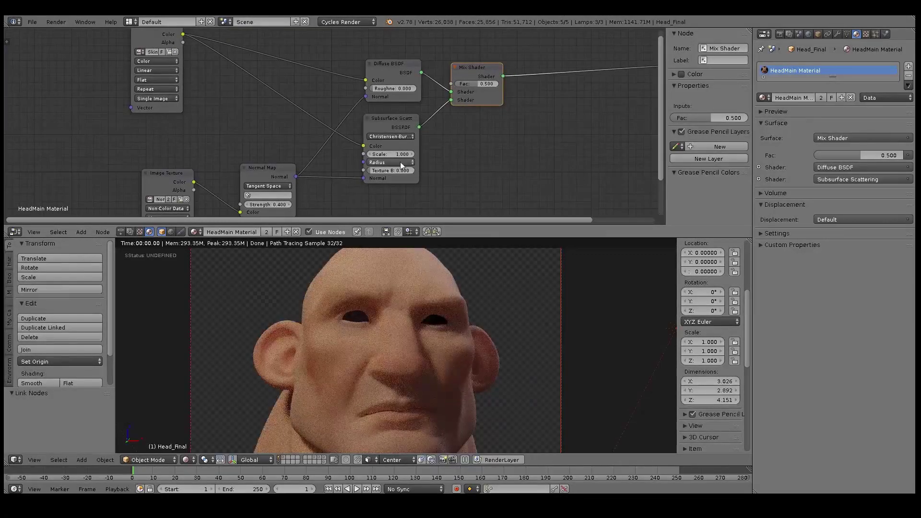
key("BackSpace")
type("2")
key("Return")
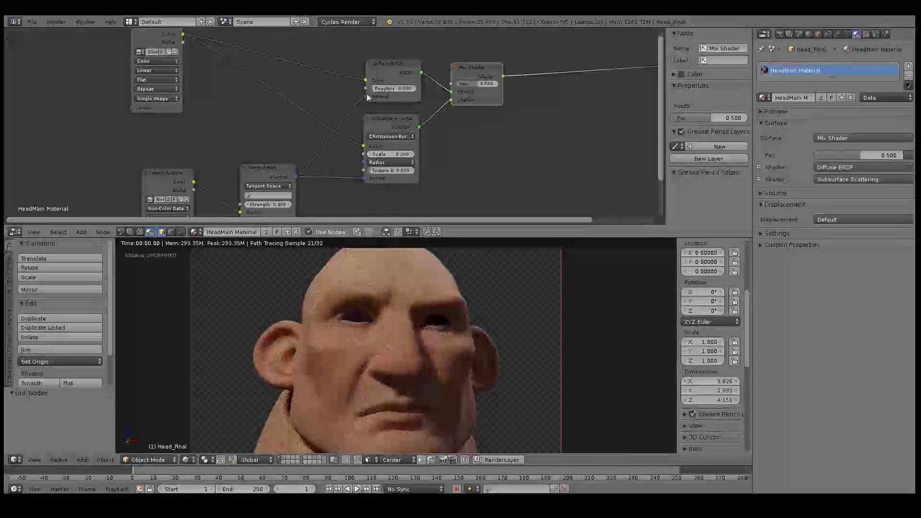
Move the skin texture node higher and insert an RGB Curves node on its link to the Subsurface Scattering color.
middle_click_drag(302, 94, 400, 180)
left_click(258, 94)
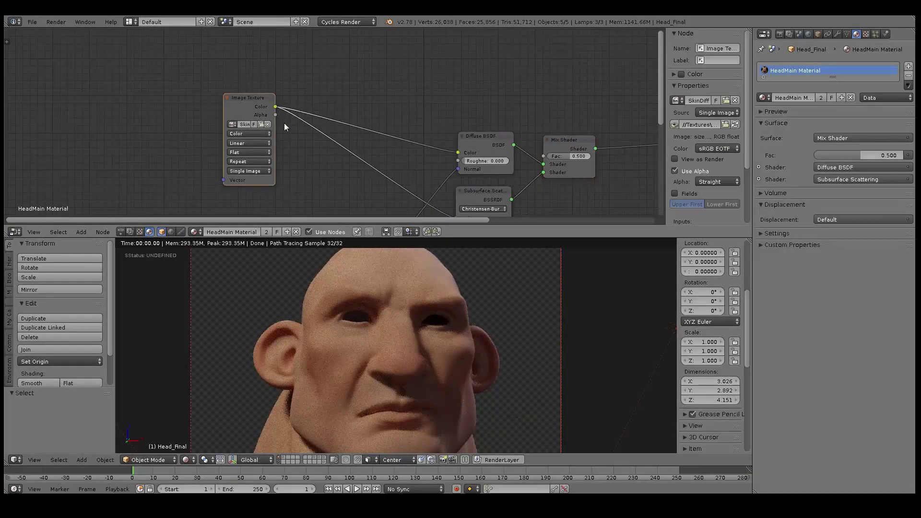
key("g")
left_click(245, 78)
middle_click_drag(299, 129, 258, 97)
key("shift+a")
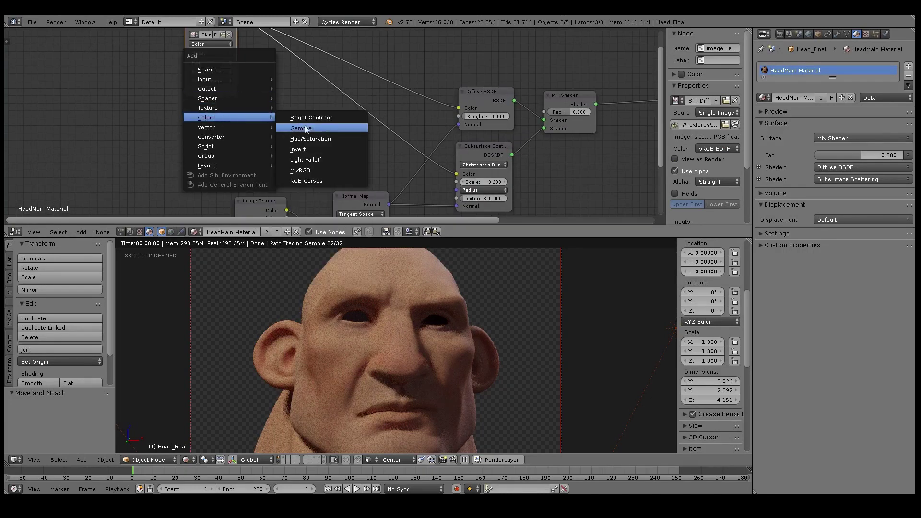
left_click(308, 180)
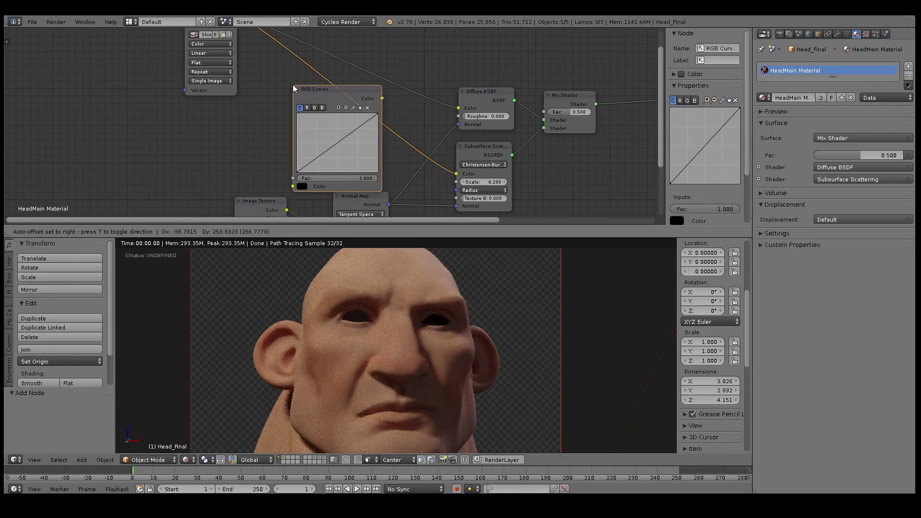
left_click(293, 86)
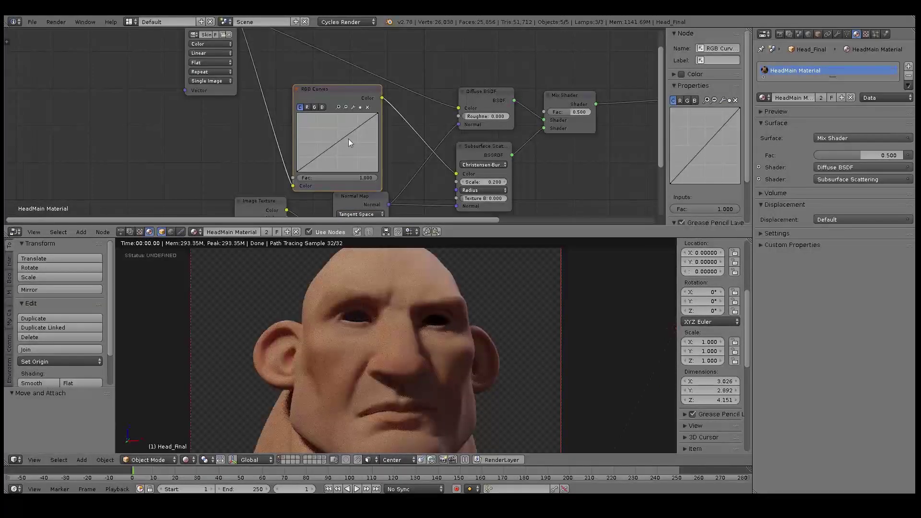
Preview the RGB Curves output with the Emission Viewer and lower its red curve with a point at X 0.54091, Y 0.48125.
left_click(341, 89, "ctrl+shift")
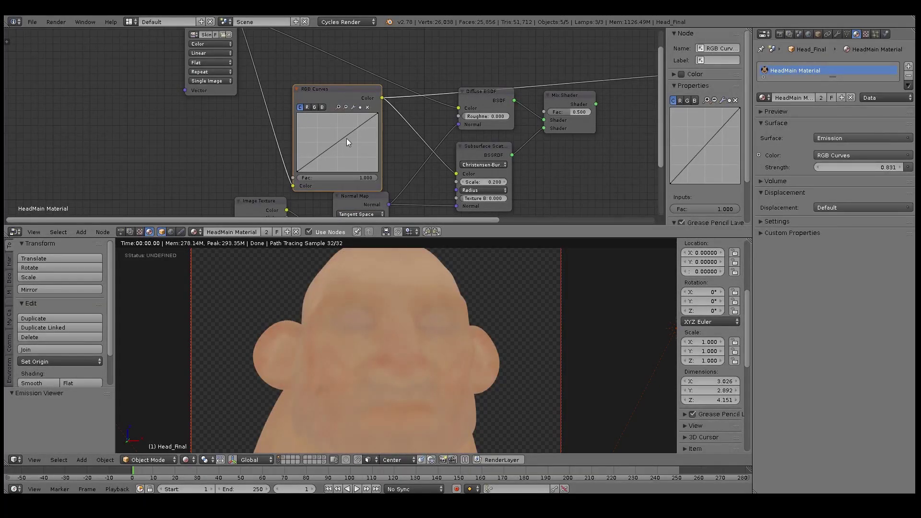
mouse_move(345, 142)
left_mouse_down()
mouse_move(335, 132)
mouse_move(341, 143)
left_mouse_up()
left_click(307, 107)
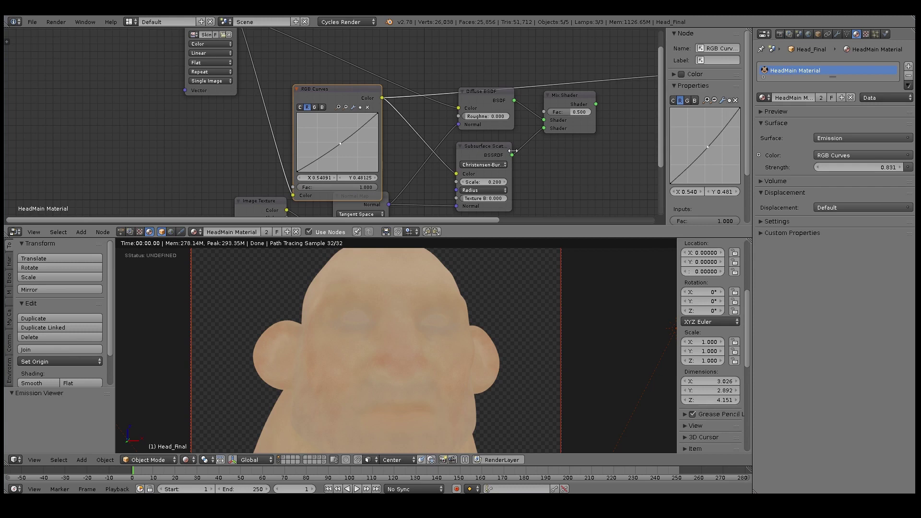
Route the Mix Shader back into the Material Output surface in place of the emission preview.
middle_click_drag(528, 150, 412, 134)
left_click(451, 79, "ctrl+shift")
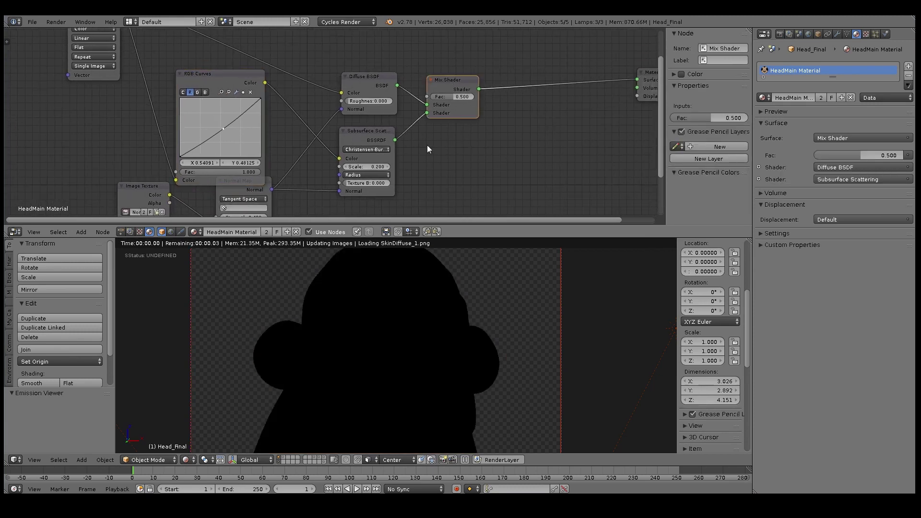
middle_click_drag(392, 140, 377, 118)
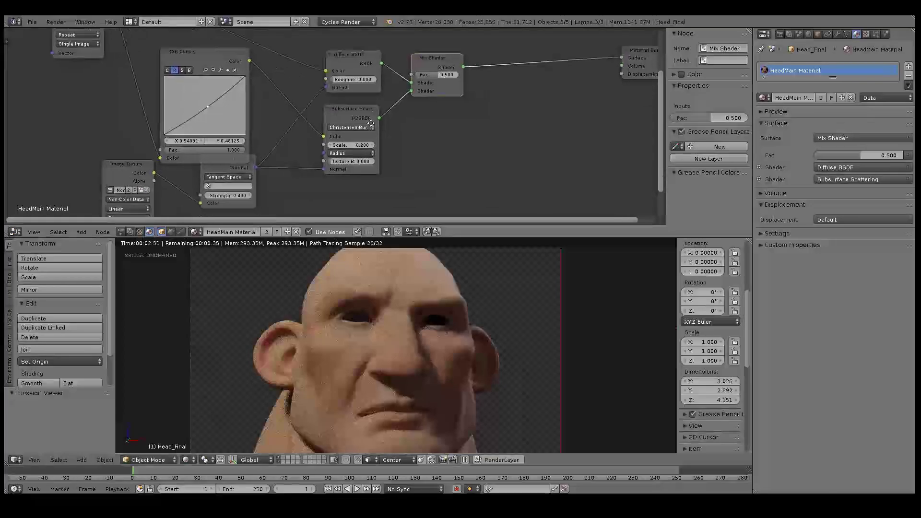
middle_click_drag(488, 407, 477, 375, "shift")
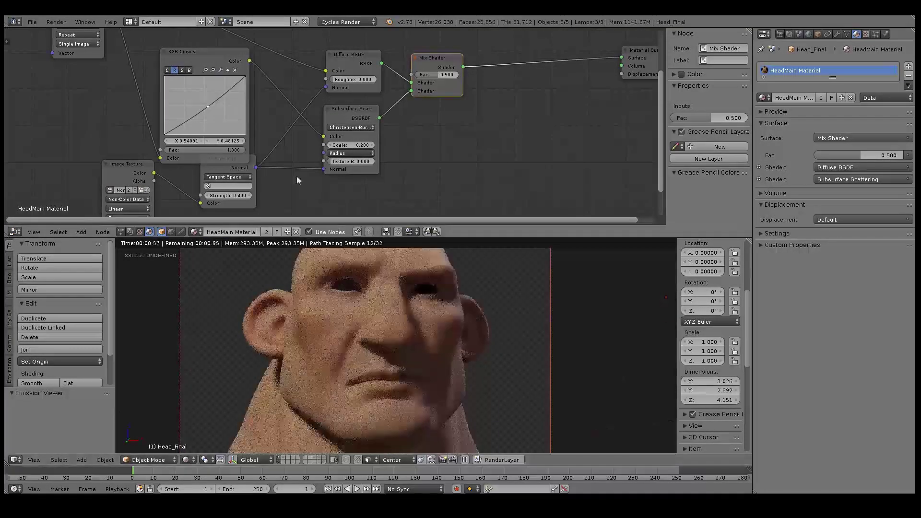
Collapse the RGB Curves node feeding the Subsurface Scattering color and move it slightly out of the way.
left_click(164, 51)
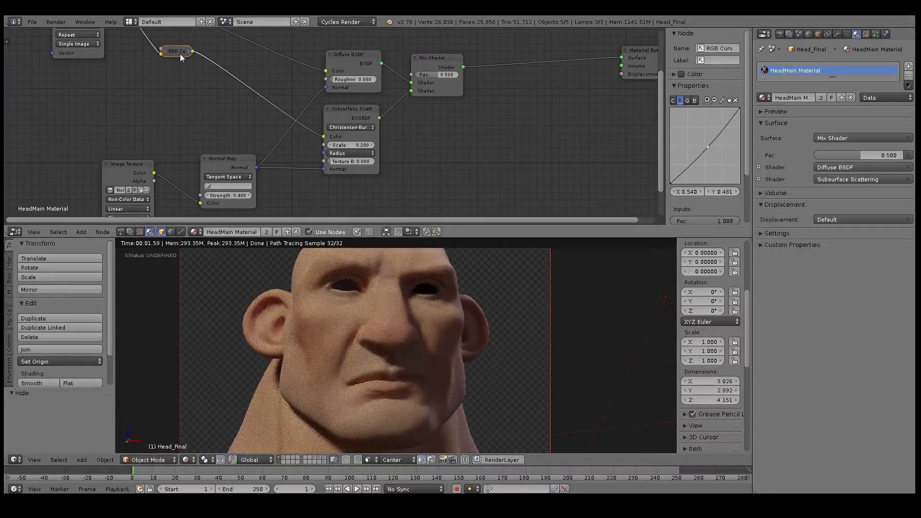
left_click_drag(180, 54, 198, 47)
middle_click_drag(210, 86, 310, 177)
Duplicate the skin diffuse Image Texture node below the original and load SubDermalSSS.png into the copy.
left_click(186, 68)
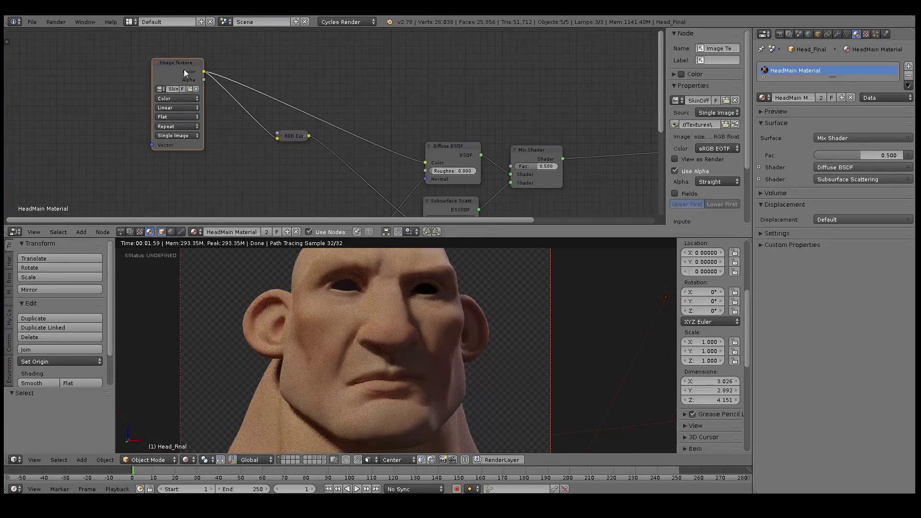
middle_click_drag(197, 93, 215, 59)
key("shift+d")
left_click(214, 142)
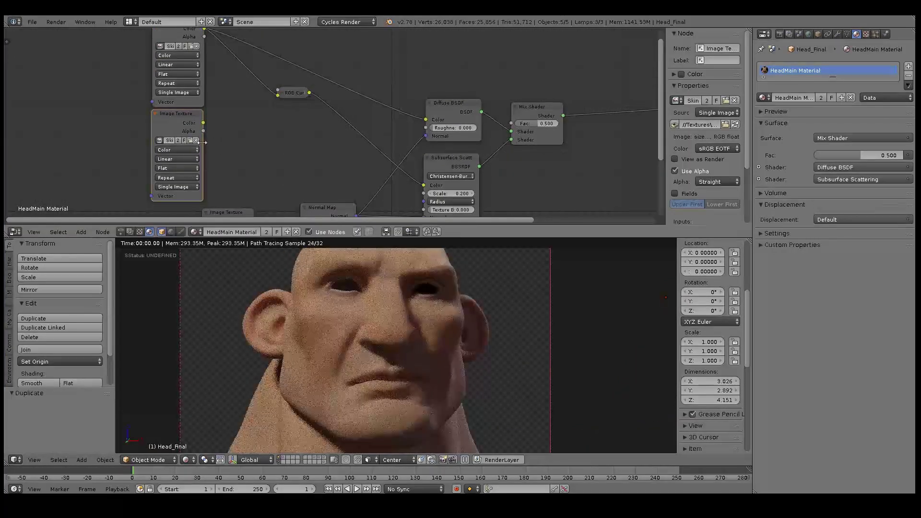
left_click(191, 141)
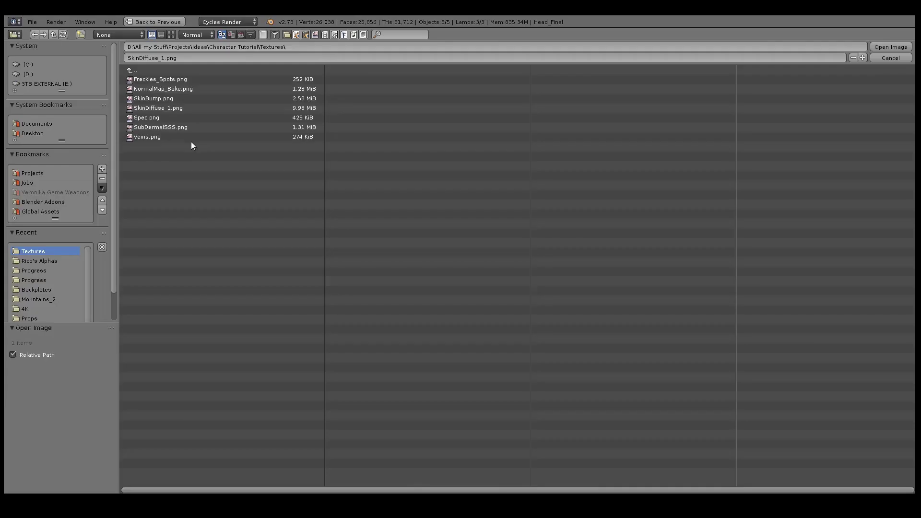
left_click(171, 35)
left_click(591, 97)
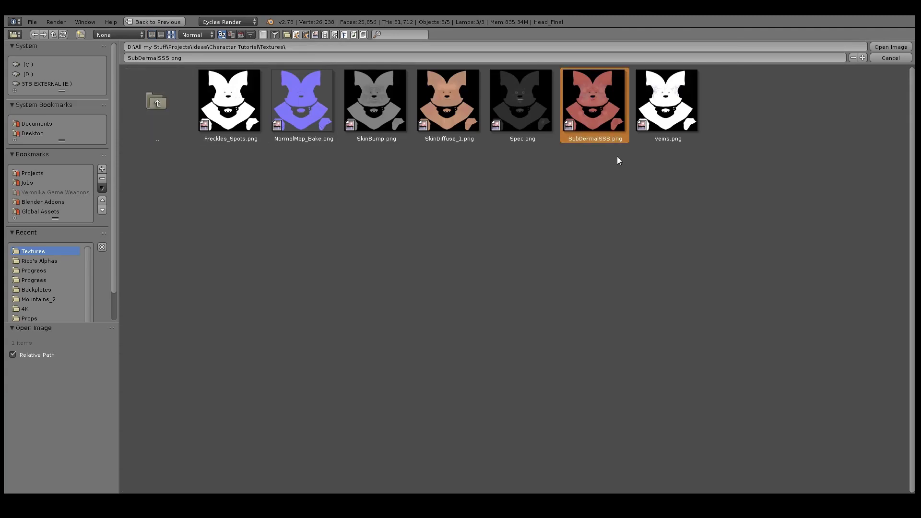
left_click(886, 47)
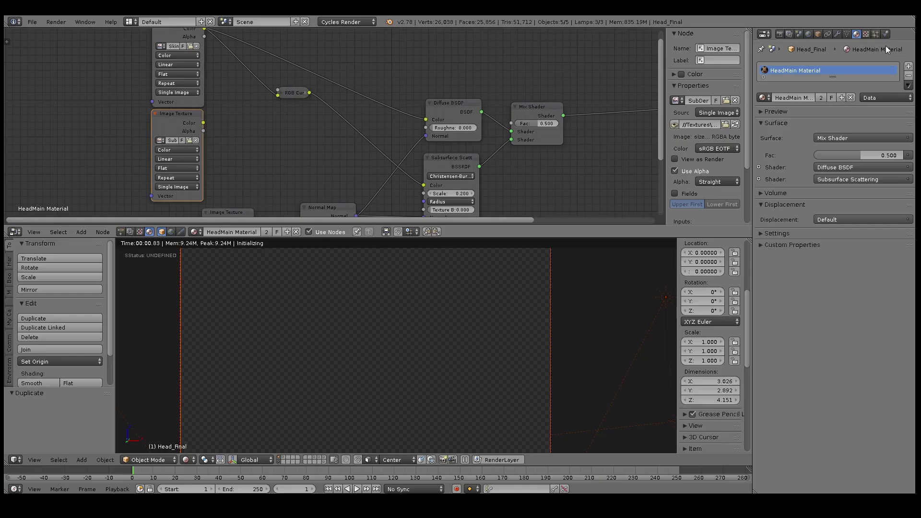
Connect the SubDermalSSS texture color to the Subsurface Scattering Radius and set the Scale to 0.5.
middle_click_drag(255, 161, 244, 134)
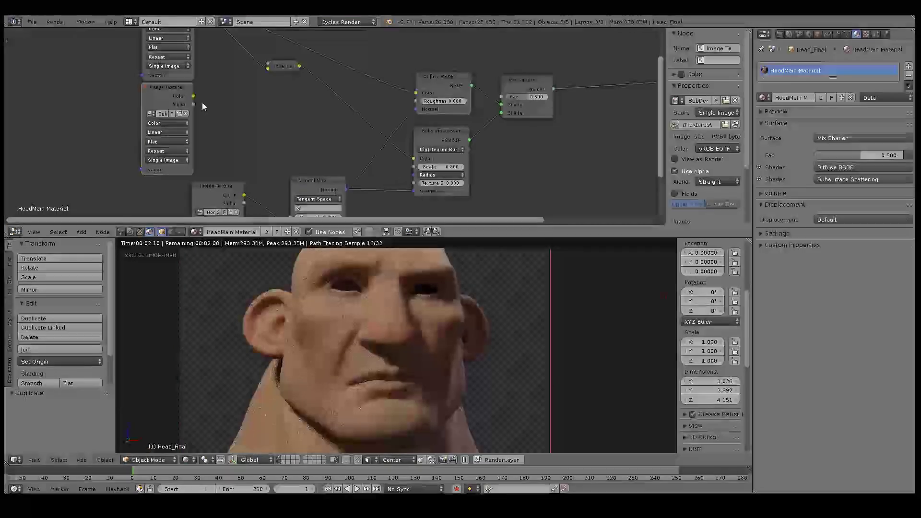
left_click_drag(193, 97, 414, 175)
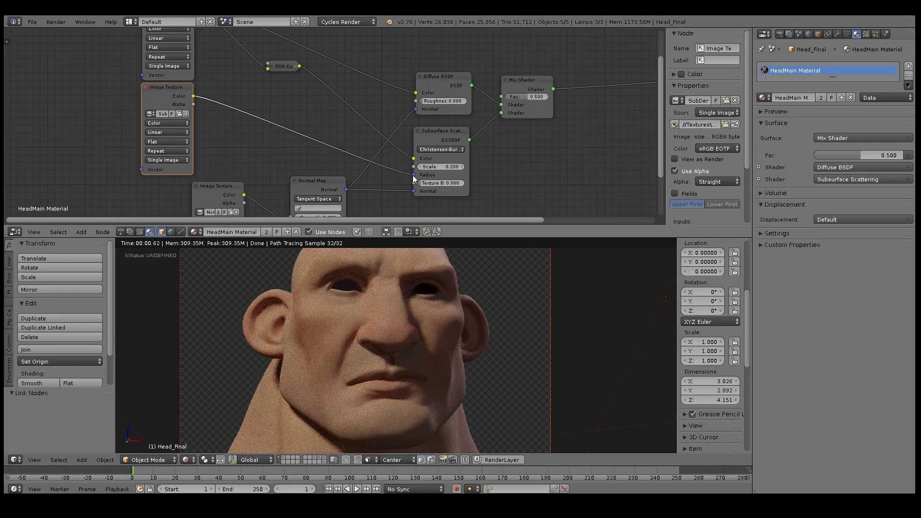
left_click(455, 167)
key("BackSpace")
type(".5")
key("Return")
Preview the SubDermalSSS texture with the Emission Viewer, return to the Mix Shader output and enlarge the 3D view.
left_click(163, 87, "ctrl+shift")
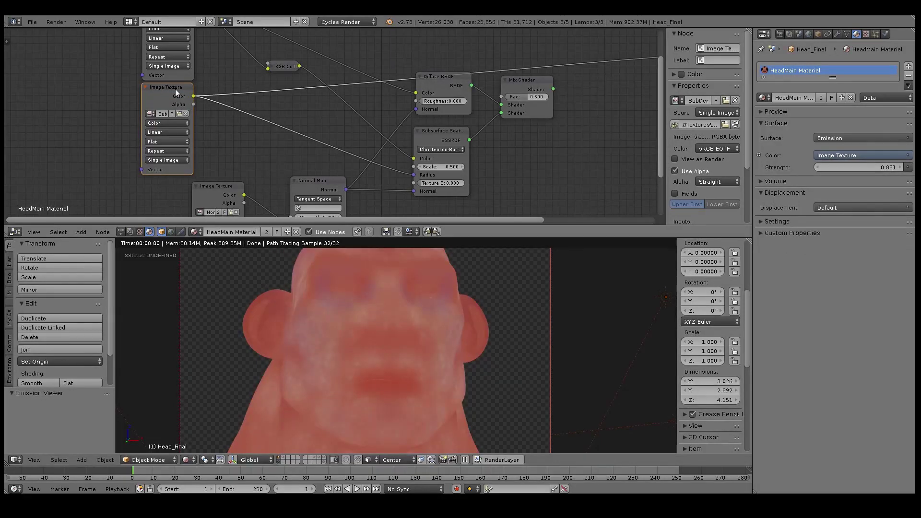
left_click(539, 79, "ctrl+shift")
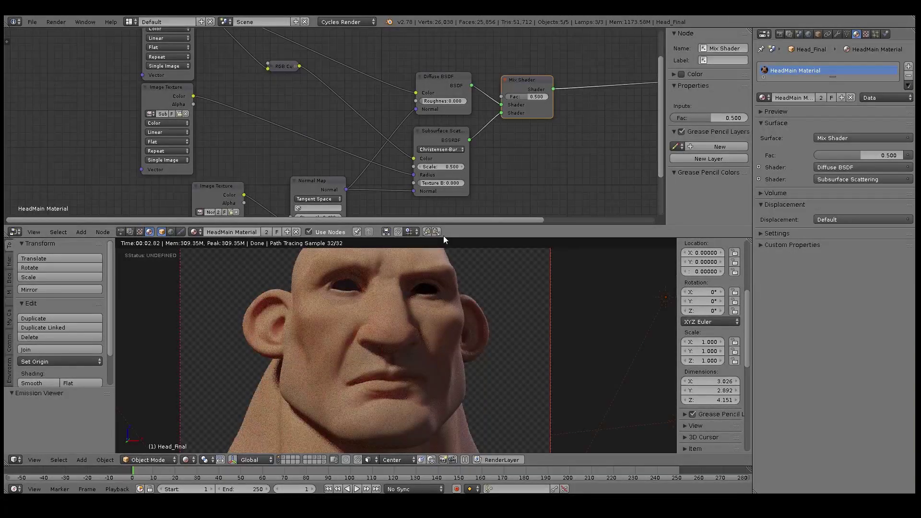
left_click_drag(444, 236, 443, 214)
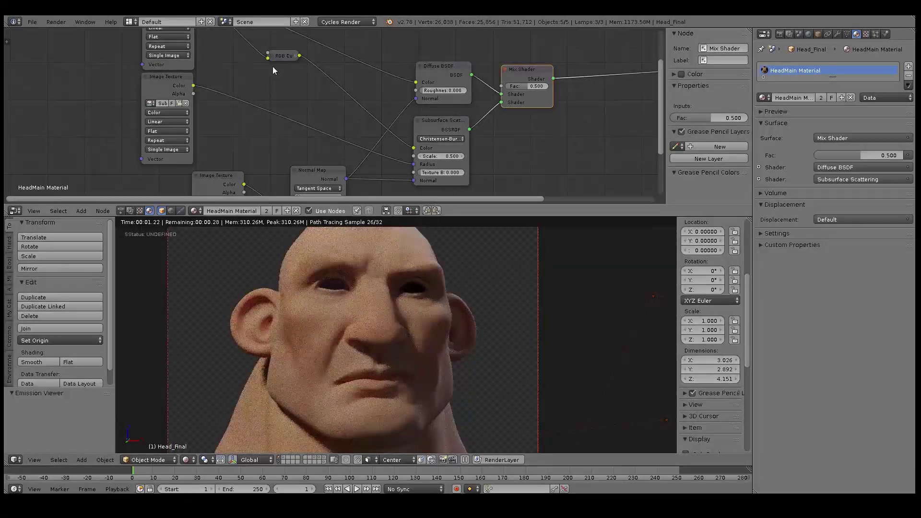
Insert an RGB Curves node between the SubDermalSSS texture and the Radius, lowering its combined curve to X 0.57727, Y 0.39375.
key("shift+a")
mouse_move(215, 105)
left_click(270, 169)
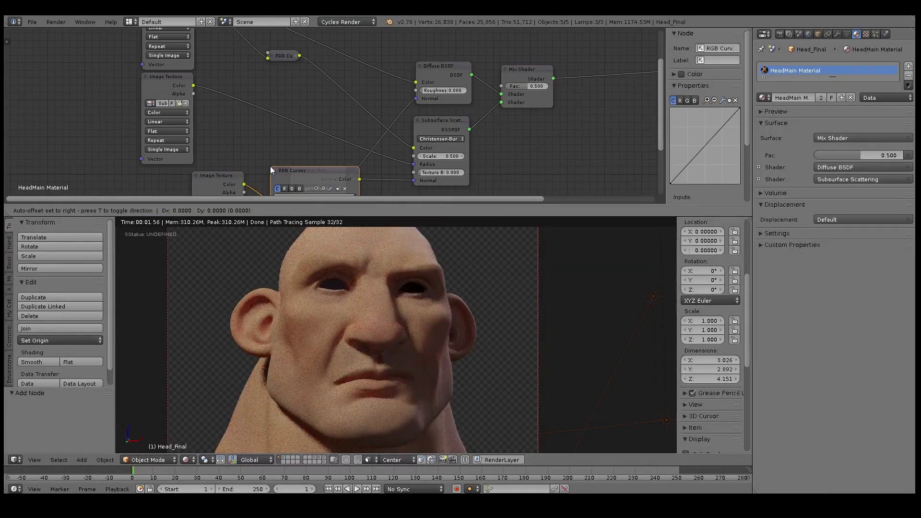
left_click(230, 88)
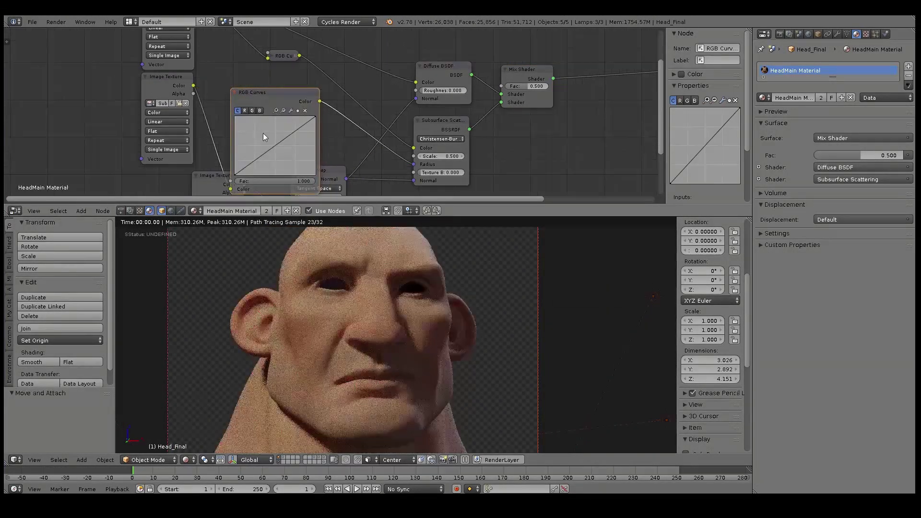
left_click_drag(274, 145, 281, 152)
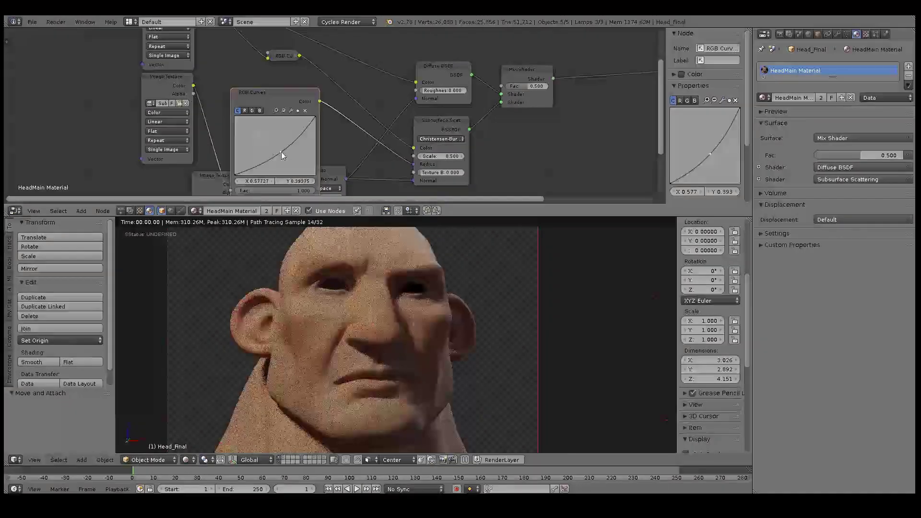
With this RGB Curves node previewed as emission, raise its red curve at X 0.45455, Y 0.57500 and move the combined point to X 0.55909, Y 0.43750.
left_click(245, 111)
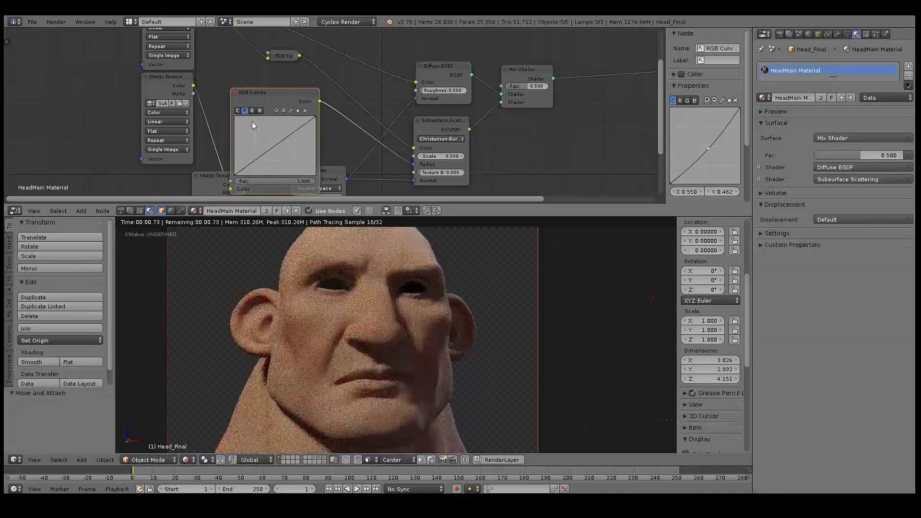
left_click(263, 96, "ctrl+shift")
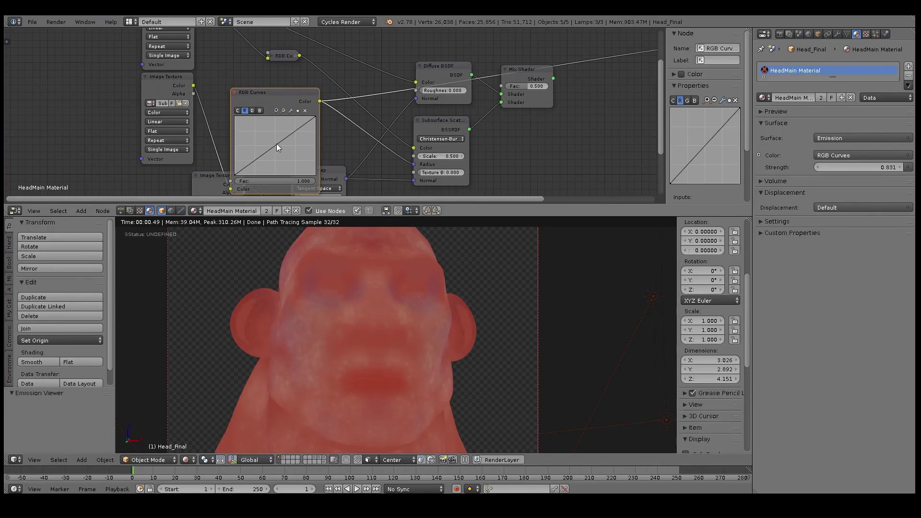
left_click_drag(276, 147, 271, 142)
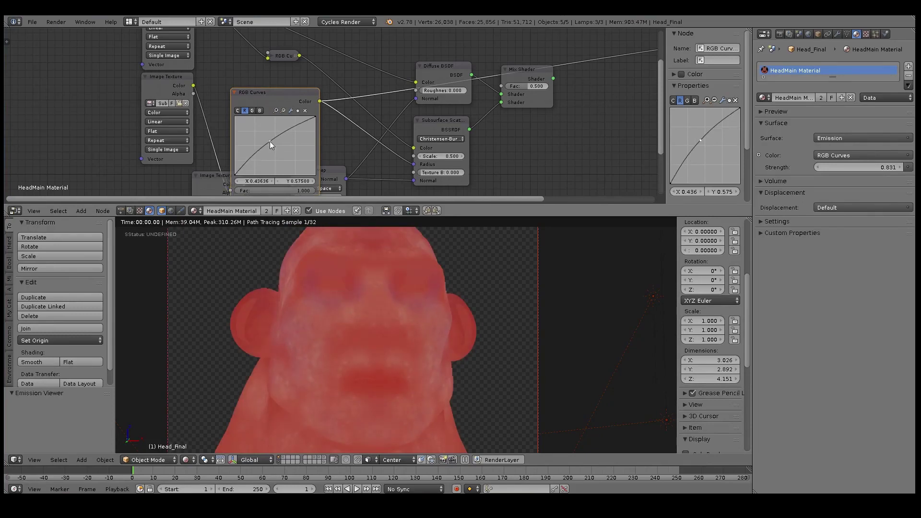
left_click(238, 111)
left_click_drag(278, 148, 282, 150)
Collapse and reposition the subdermal RGB Curves node, and move both skin Image Texture nodes farther from the curves nodes.
left_click(235, 92)
left_click_drag(242, 91, 309, 121)
middle_click_drag(194, 77, 298, 148)
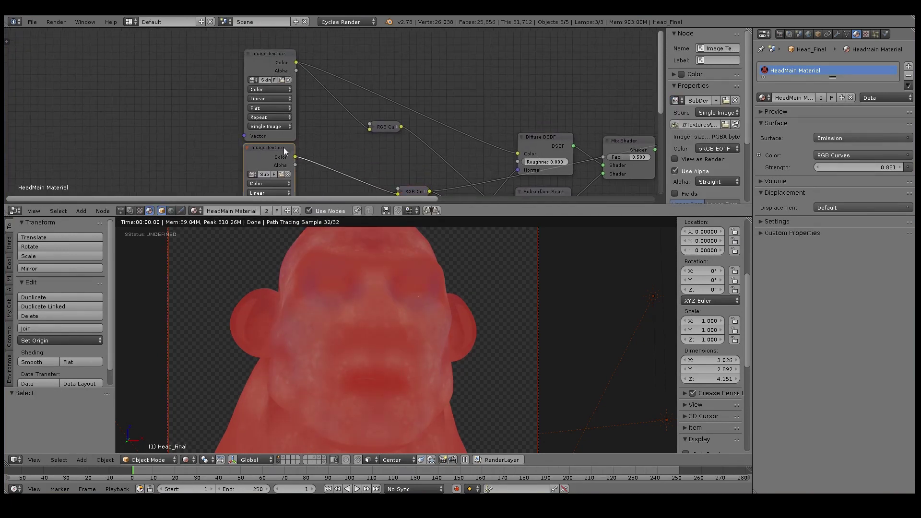
middle_click_drag(297, 132, 326, 117)
scroll(320, 98, "down", 1)
left_click(289, 50, "shift")
key("g")
left_click(219, 92)
middle_click_drag(233, 106, 243, 74)
Insert a MixRGB node set to Multiply after the SubDermalSSS texture and connect the skin diffuse color to its Color2.
key("shift+a")
mouse_move(237, 88)
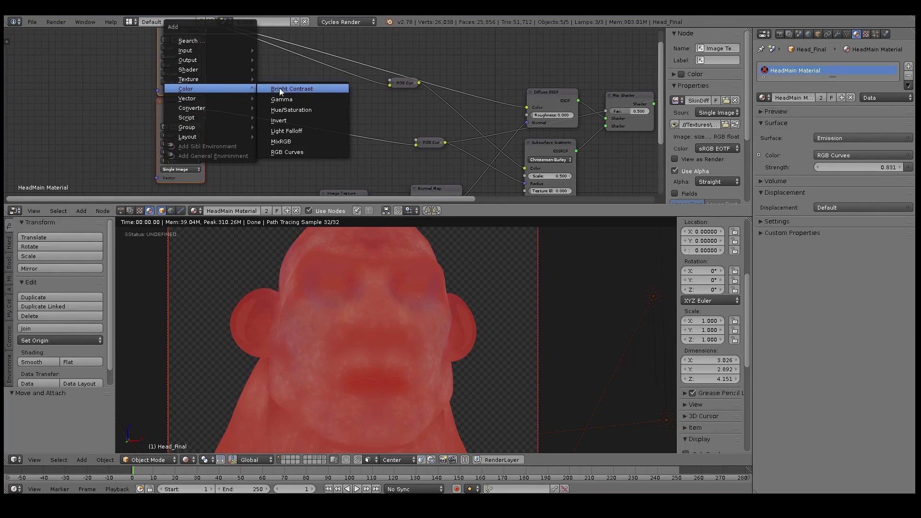
left_click(282, 142)
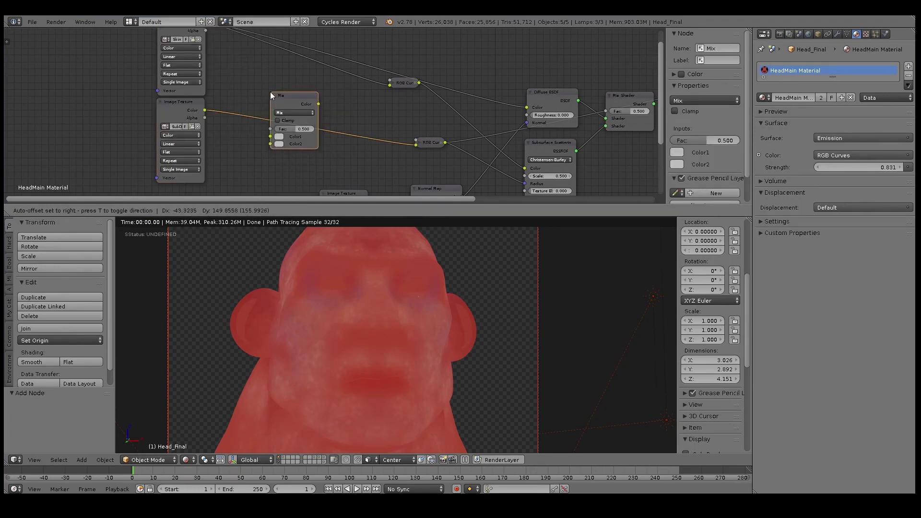
left_click(270, 92)
left_click(295, 114)
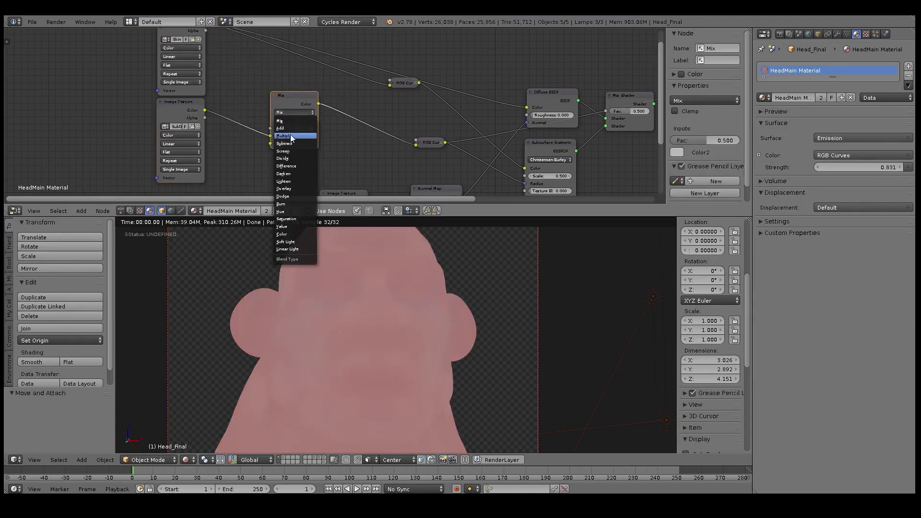
left_click(290, 136)
middle_click_drag(227, 37, 256, 59)
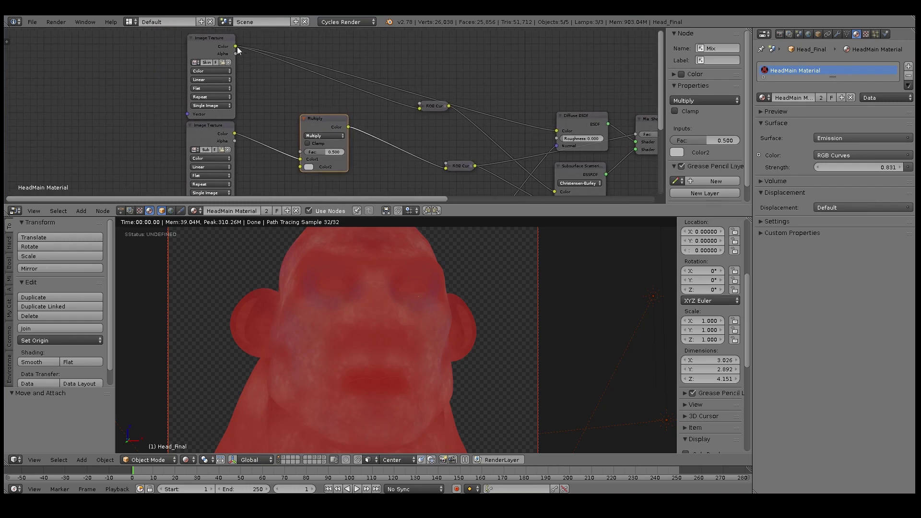
left_click_drag(236, 47, 300, 167)
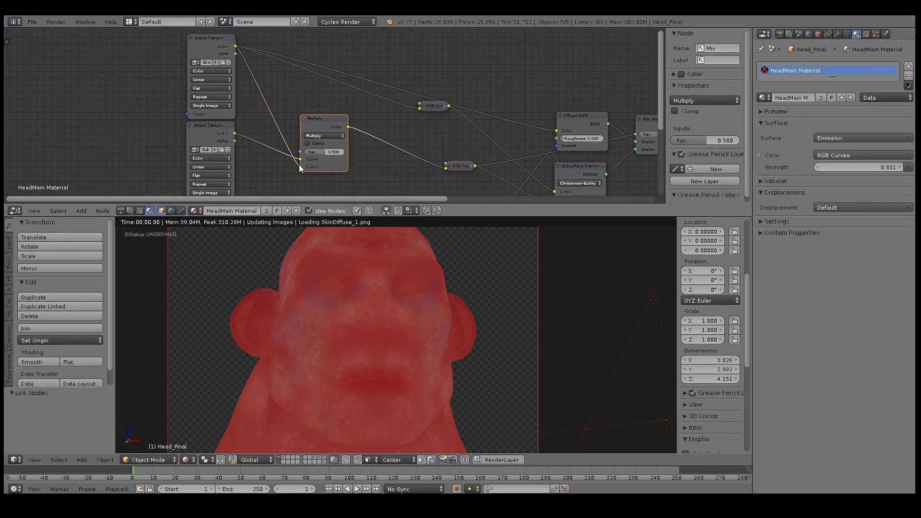
With the Multiply node previewed as emission, swap its two color inputs and set its Fac to about 0.88.
left_click(322, 117, "ctrl+shift")
middle_click_drag(373, 166, 336, 122)
scroll(357, 278, "up", 3)
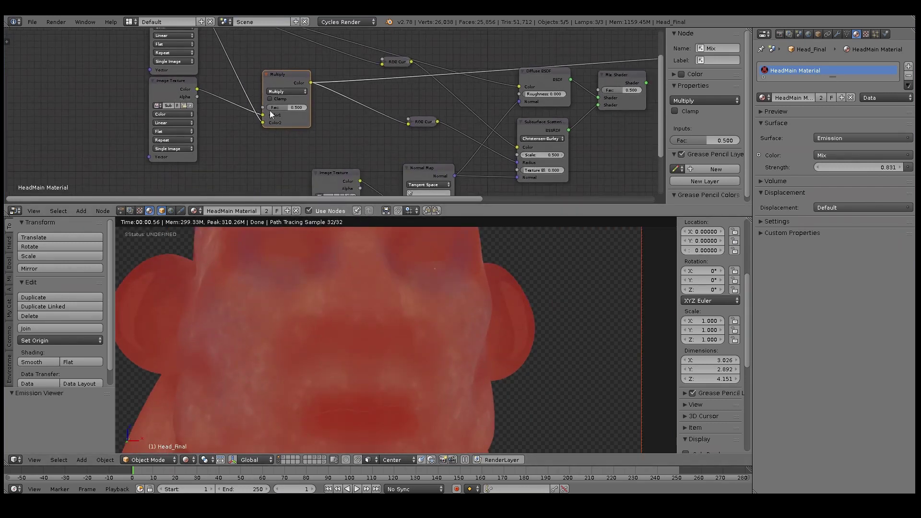
left_click_drag(272, 110, 230, 110)
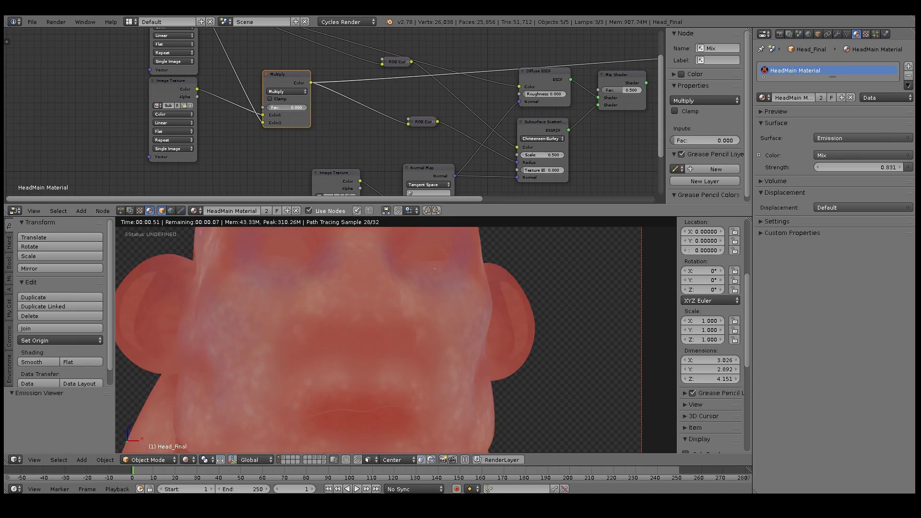
mouse_move(267, 110)
left_mouse_down()
mouse_move(280, 110)
mouse_move(262, 122)
left_mouse_up()
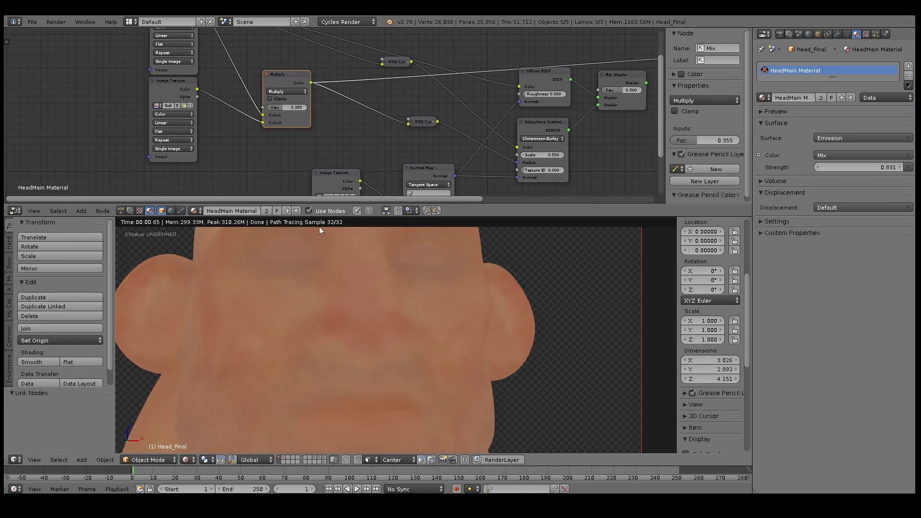
left_click_drag(282, 108, 307, 108)
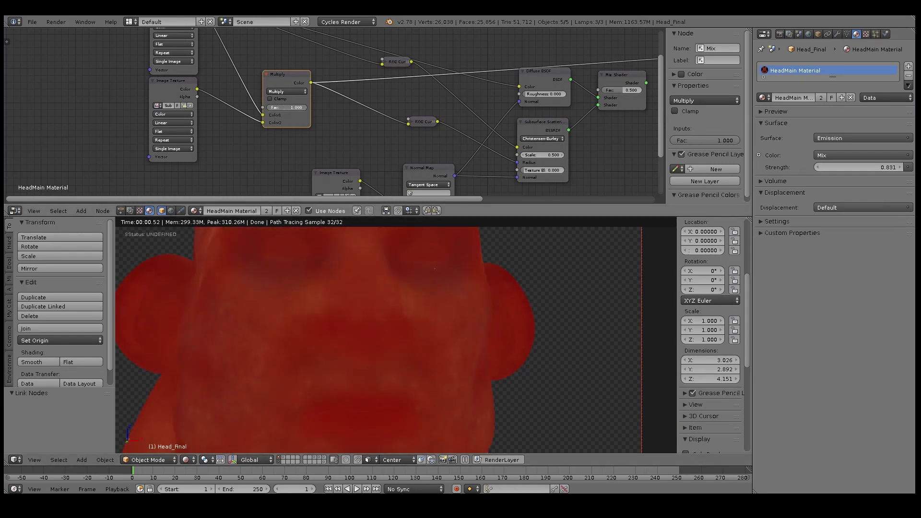
left_click_drag(307, 108, 302, 107)
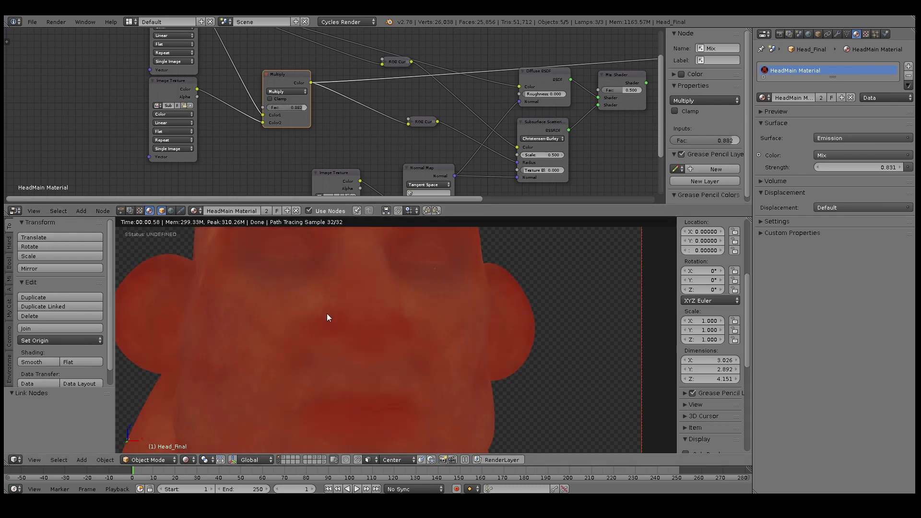
scroll(316, 318, "up", 2)
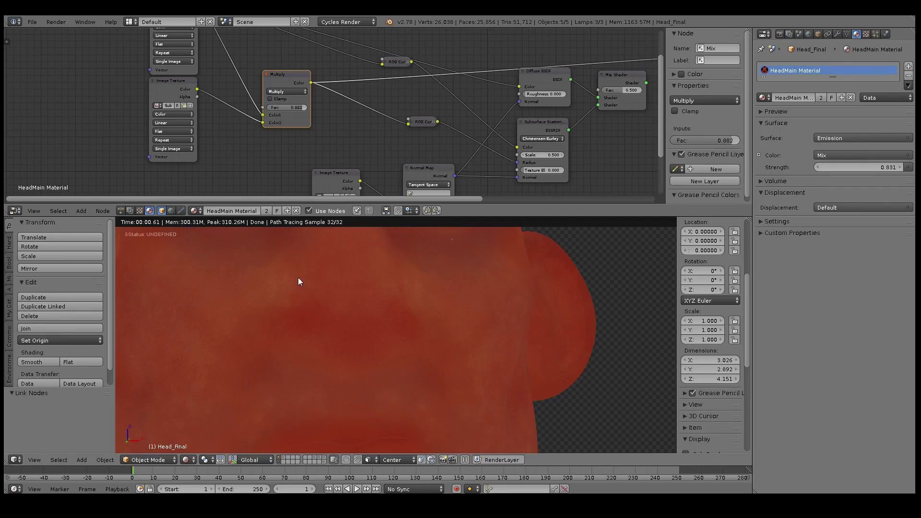
Expand the subdermal RGB Curves node, raise its combined curve point to X 0.486, Y 0.537 and preview it with the Emission Viewer.
left_click(412, 122)
key("g")
left_click(387, 106)
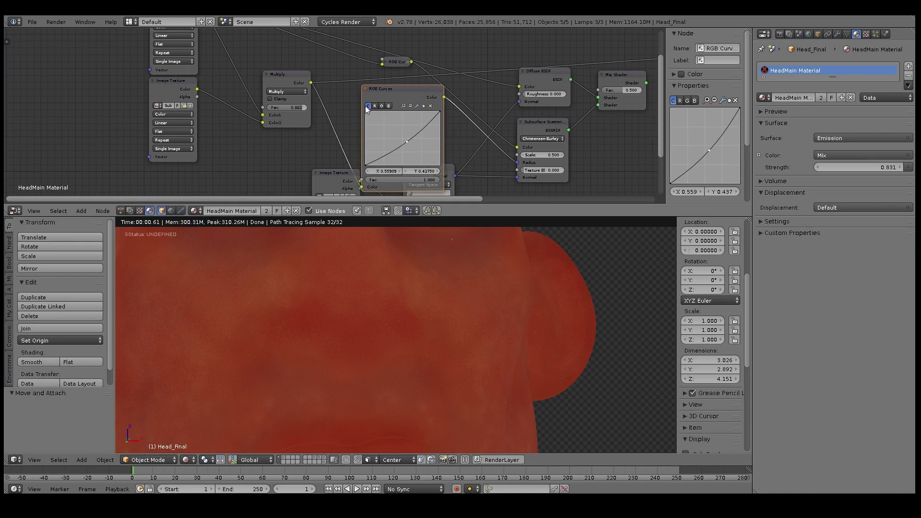
left_click_drag(401, 136, 401, 136)
left_click(401, 91, "ctrl+shift")
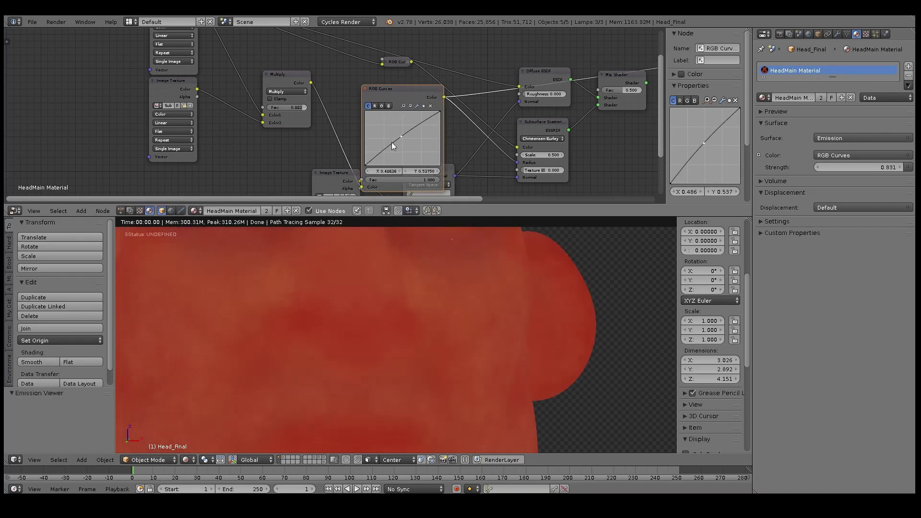
Raise the blue curve with a point at X 0.43636, Y 0.55000 and set the Multiply Fac to 0.809.
left_click(374, 105)
mouse_move(398, 135)
left_mouse_down()
mouse_move(405, 140)
mouse_move(396, 137)
left_mouse_up()
left_click(388, 106)
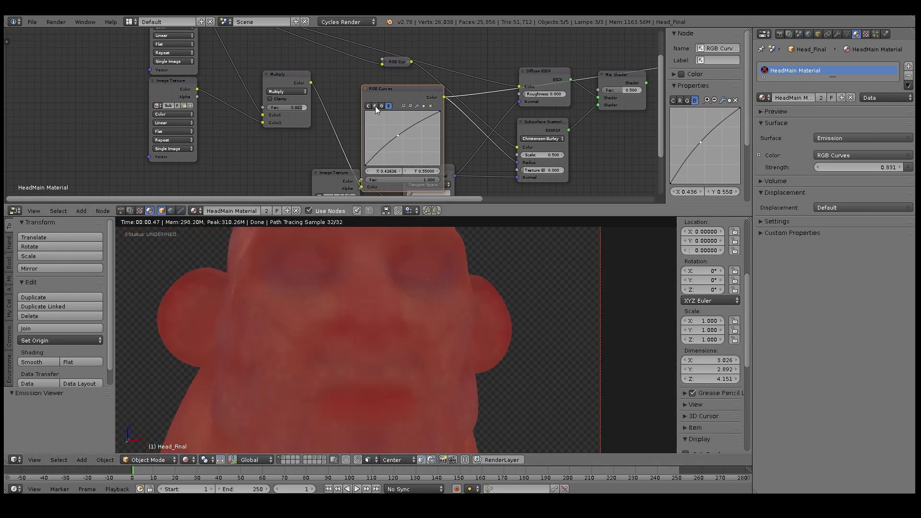
mouse_move(298, 106)
left_mouse_down()
mouse_move(264, 107)
mouse_move(291, 106)
left_mouse_up()
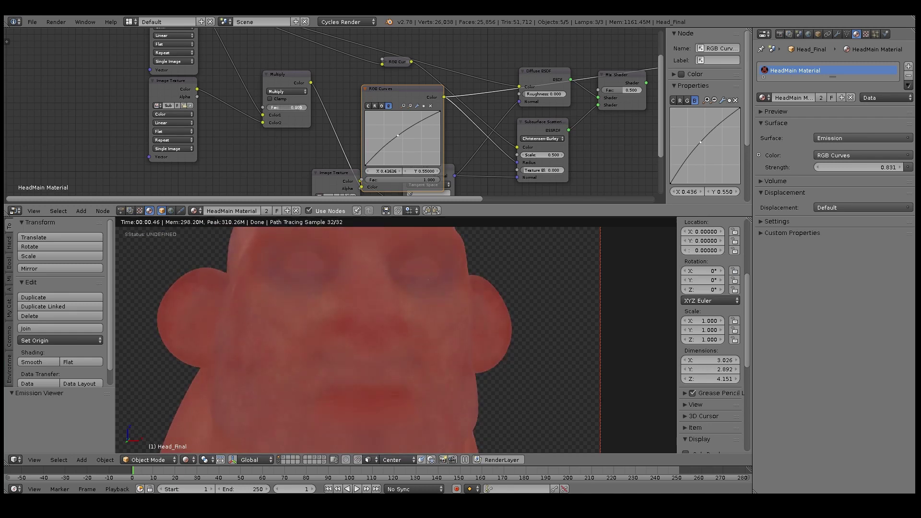
Collapse the subdermal RGB Curves and Multiply nodes and line them up between the textures and the shaders.
left_click(366, 89)
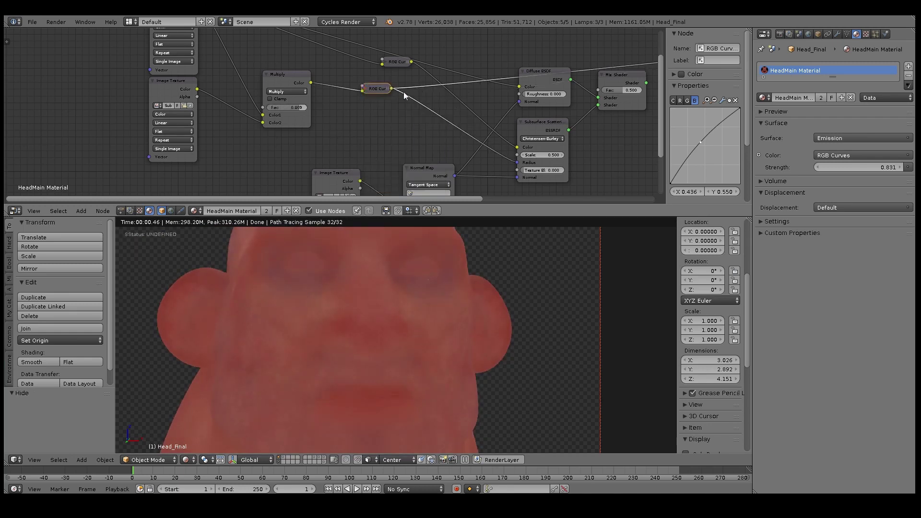
left_click_drag(379, 89, 396, 87)
left_click(268, 74)
left_click_drag(272, 76, 312, 85)
scroll(365, 91, "down", 3)
middle_click_drag(372, 91, 188, 90)
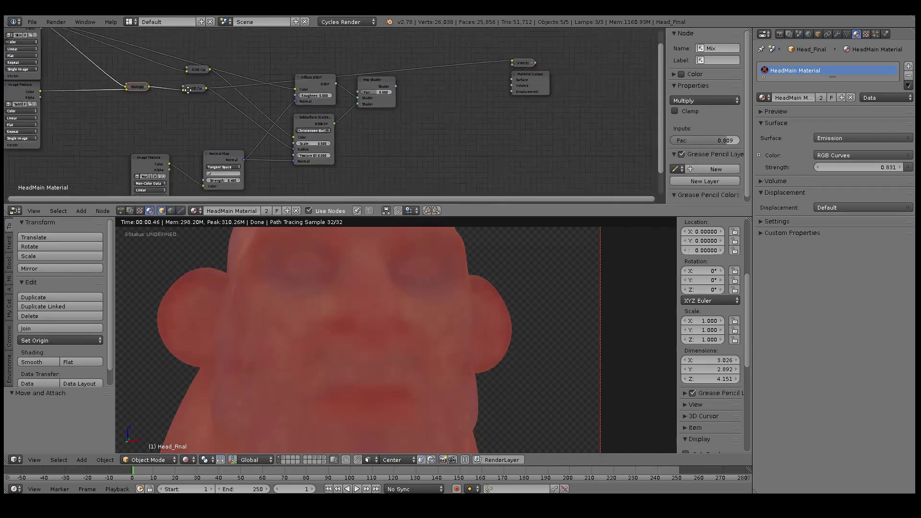
Preview the Mix Shader through the material output, and move the normal Image Texture and Normal Map nodes farther from the shaders.
left_click(377, 81, "ctrl+shift")
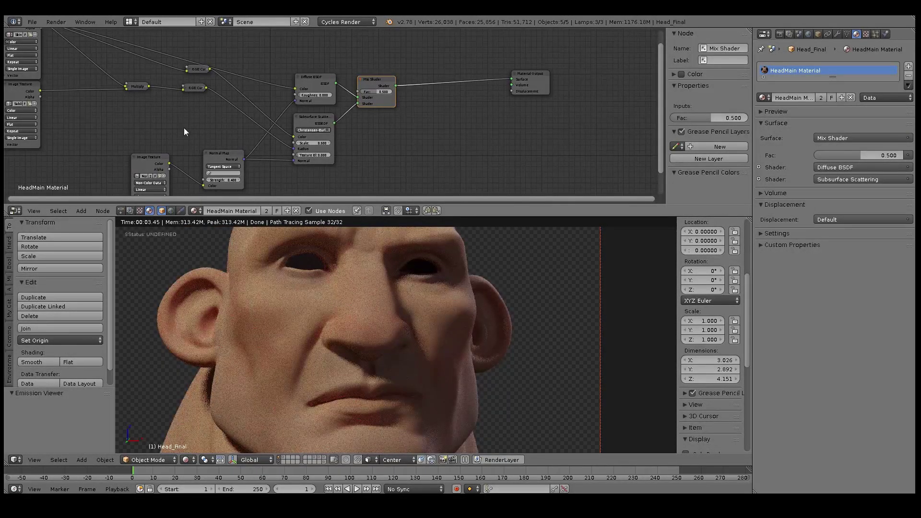
middle_click_drag(184, 132, 298, 60)
right_click(264, 92)
right_click(341, 83, "shift")
key("g")
left_click(263, 123)
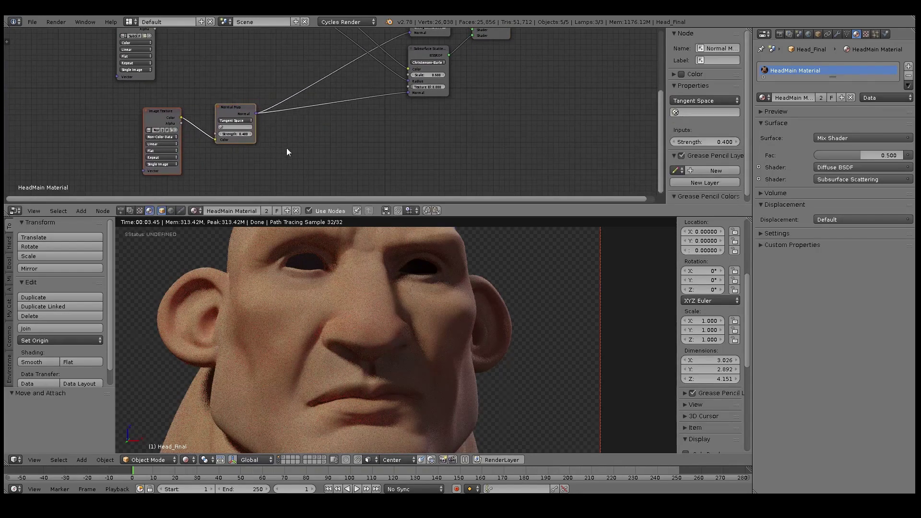
Add a Bump node between the Normal Map node and the shaders.
key("shift+a")
mouse_move(244, 158)
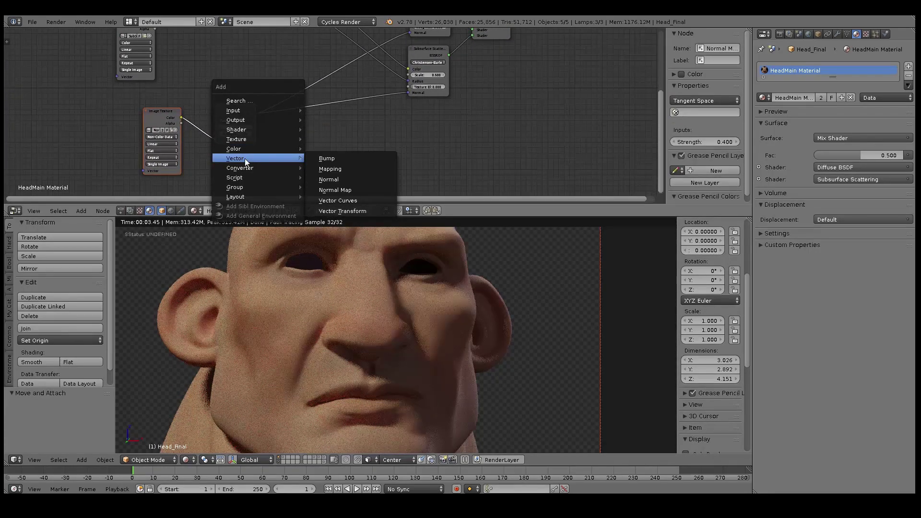
left_click(326, 159)
left_click(306, 129)
Link the normal texture's Color to the Bump node's Normal input, and the Bump output to the Normal inputs of both shaders.
middle_click_drag(233, 138, 251, 126)
left_click_drag(233, 128, 316, 155)
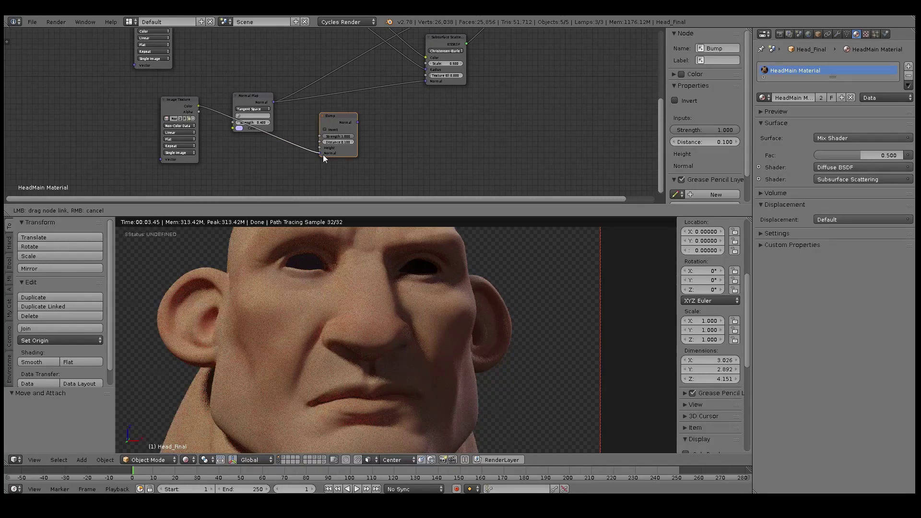
left_click_drag(324, 155, 324, 153)
middle_click_drag(324, 152, 293, 161)
left_click_drag(297, 162, 365, 120)
left_click_drag(296, 160, 366, 62)
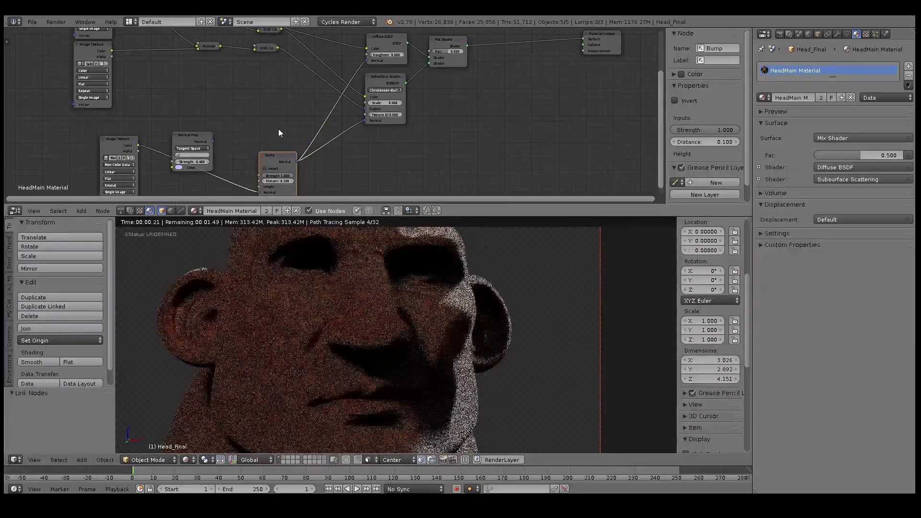
Insert the Normal Map node into the link between the normal texture and the Bump node's Normal input.
middle_click_drag(268, 136, 315, 92)
scroll(258, 119, "up", 1)
left_click_drag(230, 84, 235, 103)
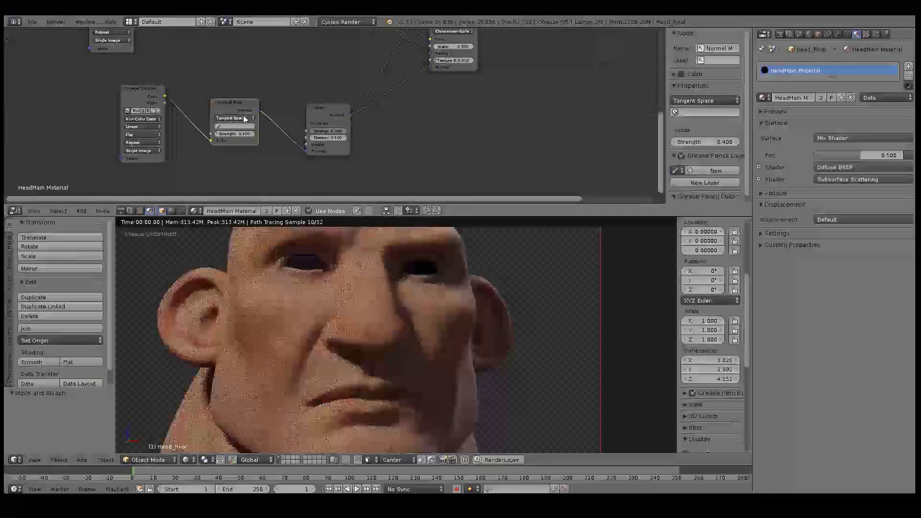
Try a Normal Map Strength of 1 and settle on 0.5.
left_click(228, 134)
type("1")
key("Return")
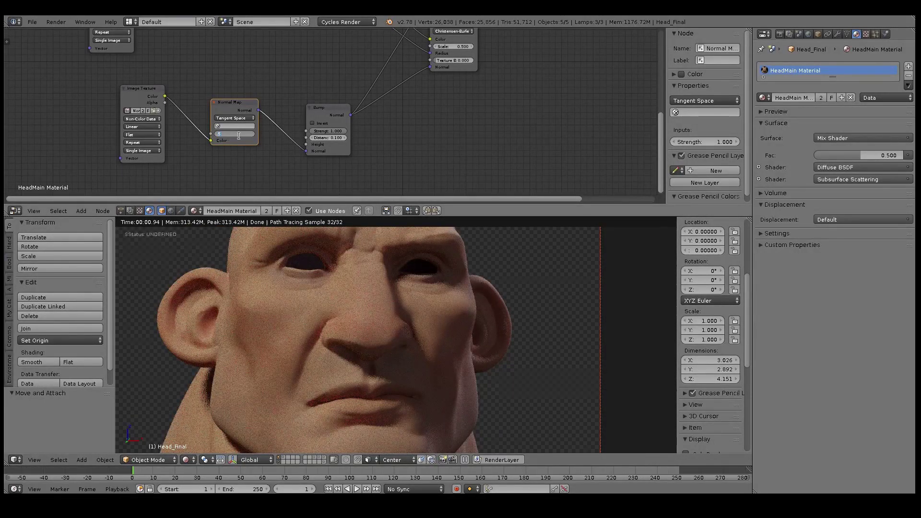
key("Return")
Duplicate the normal map's Image Texture node and arrange the copy above the original.
scroll(399, 58, "down", 2)
middle_click_drag(402, 61, 420, 54)
scroll(327, 89, "up", 2)
left_click_drag(263, 82, 260, 91)
left_click(182, 68, "shift")
left_click_drag(182, 68, 194, 122)
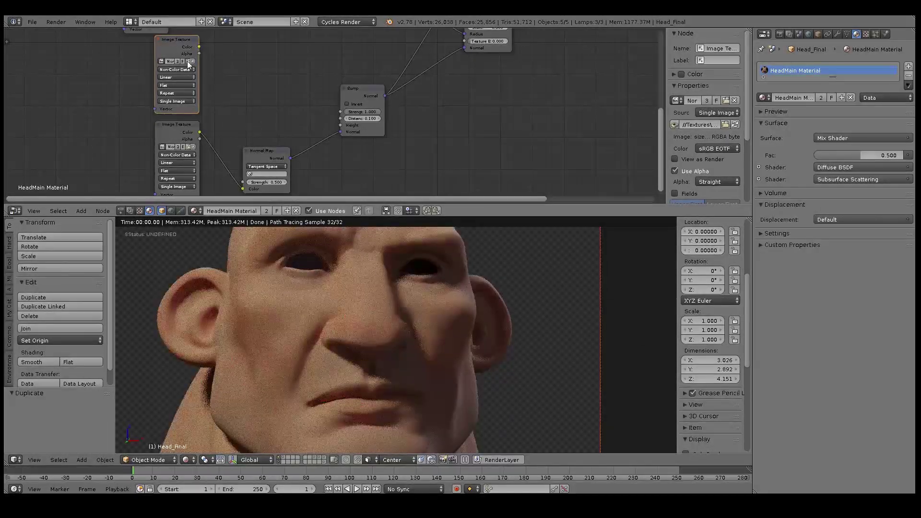
Load SkinBump.png into the duplicated Image Texture and connect its Color to the Bump node's Height input.
left_click(188, 61)
left_click(171, 34)
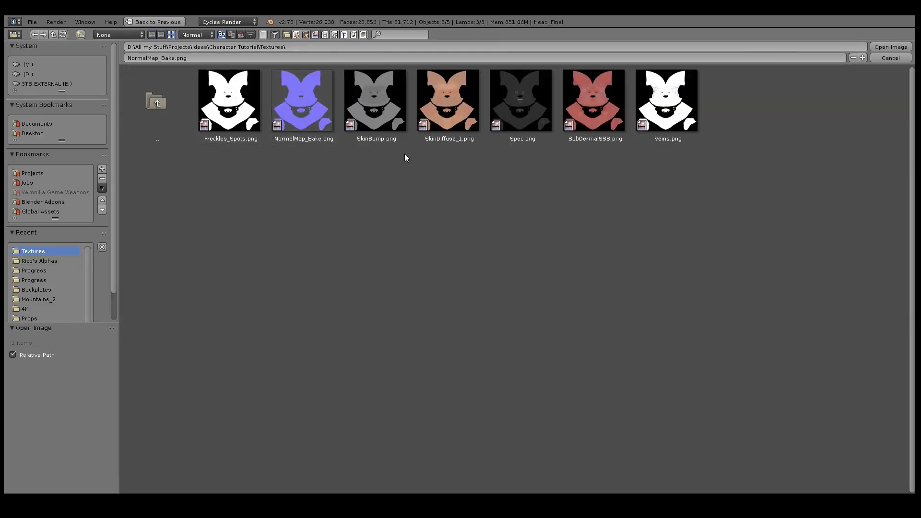
left_click(379, 115)
left_click(885, 48)
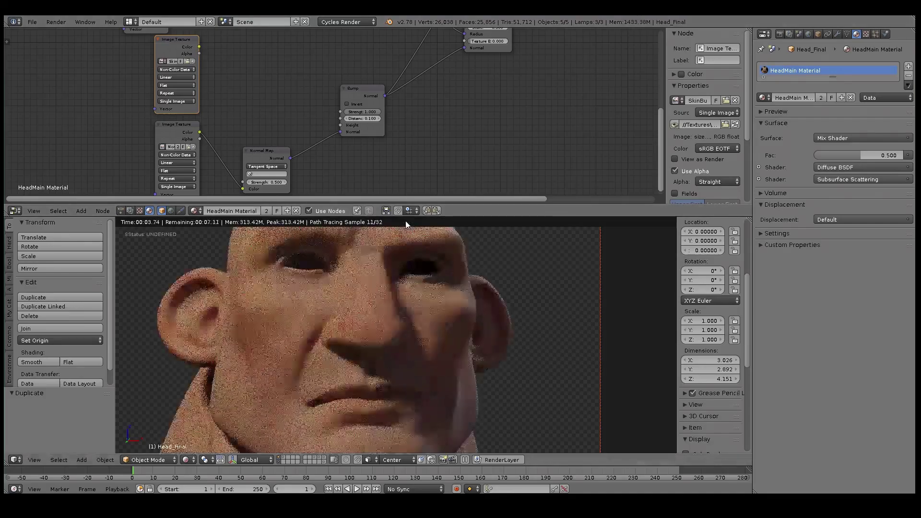
left_click_drag(200, 47, 341, 125)
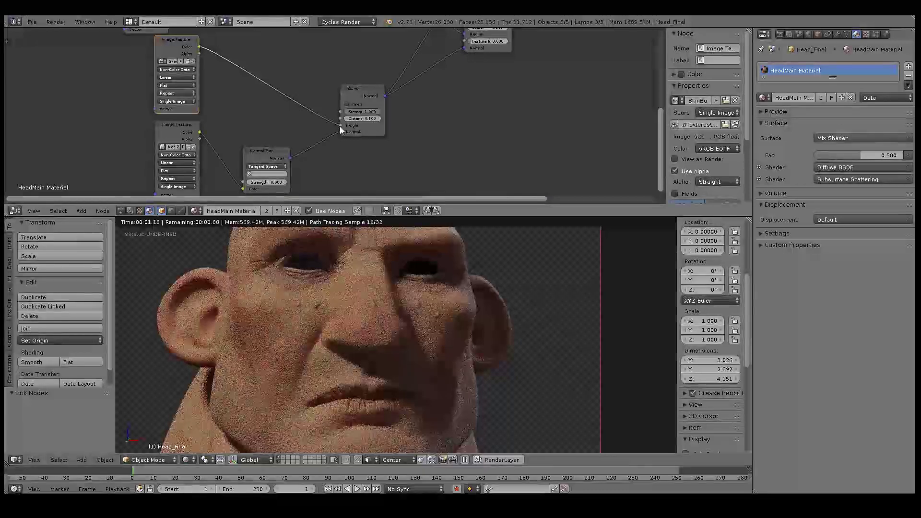
Try Bump Strength values of 0.1 and 0.2, and settle on 0.13.
left_click(377, 112)
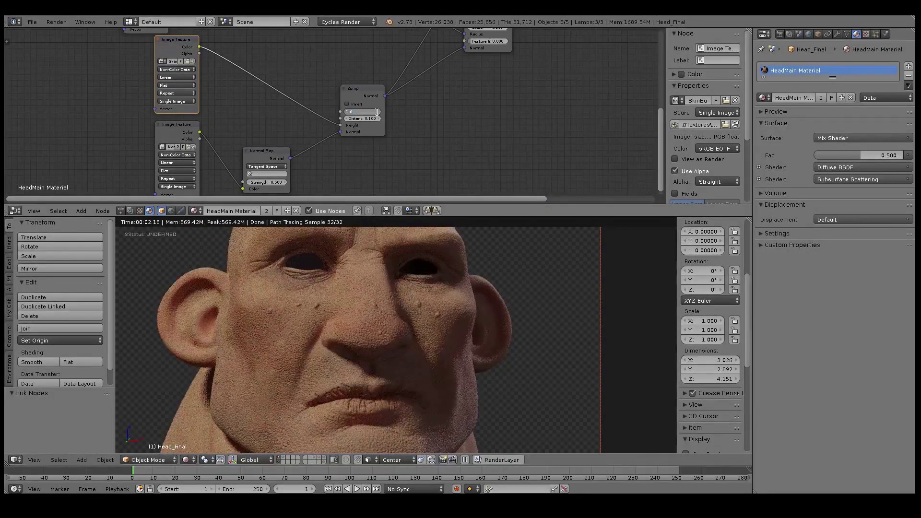
key("Return")
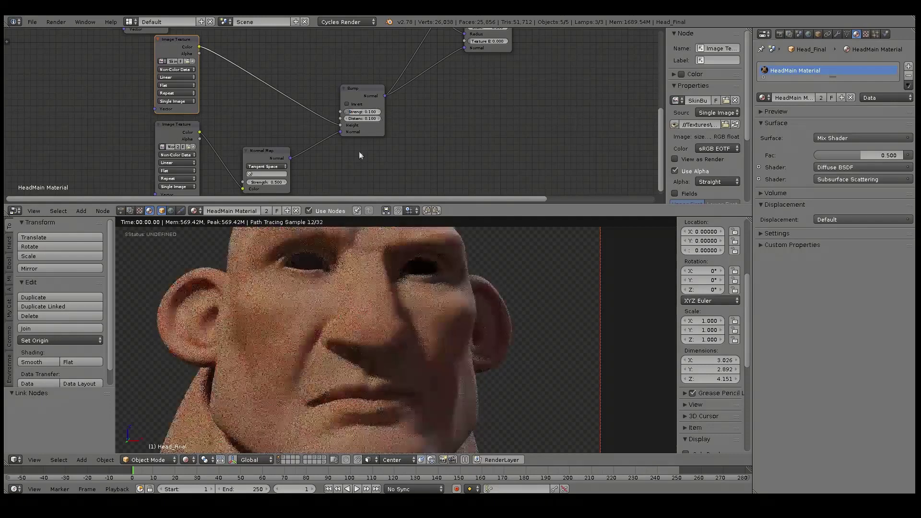
left_click(367, 112)
type(".2")
key("Return")
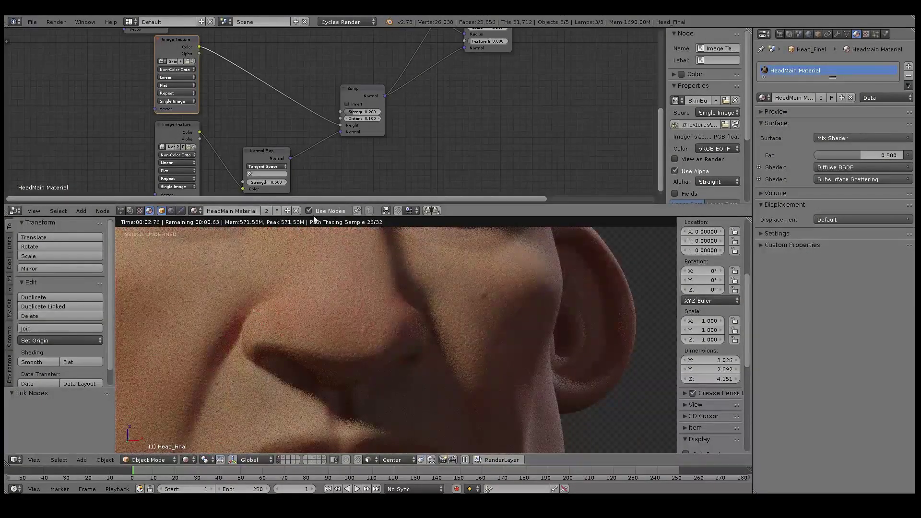
left_click(365, 111)
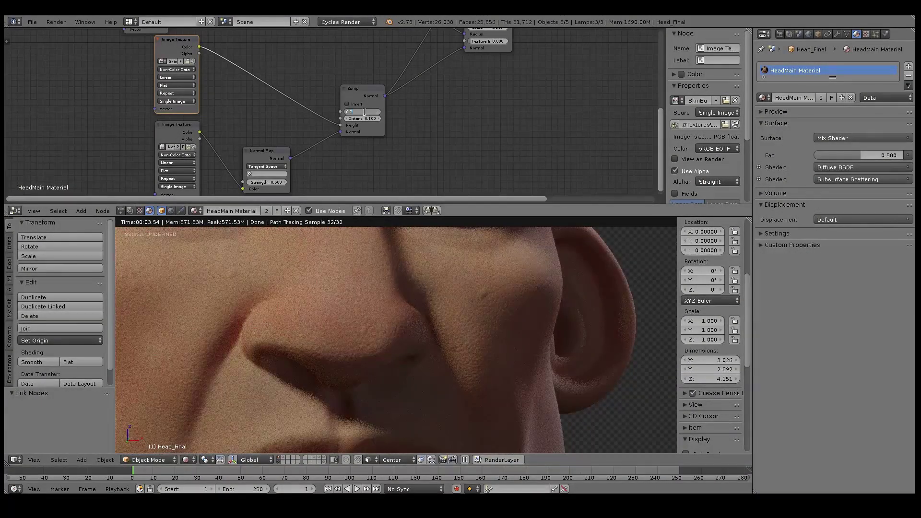
type(".13")
key("Return")
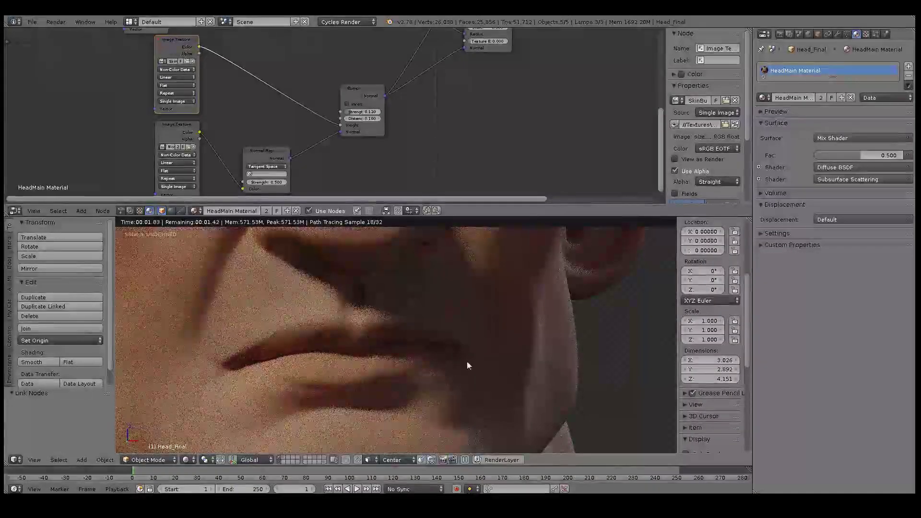
Move the SkinBump and normal map Image Texture nodes farther away from the Bump node.
scroll(273, 82, "down", 10)
middle_click_drag(374, 82, 370, 103)
scroll(332, 344, "down", 5)
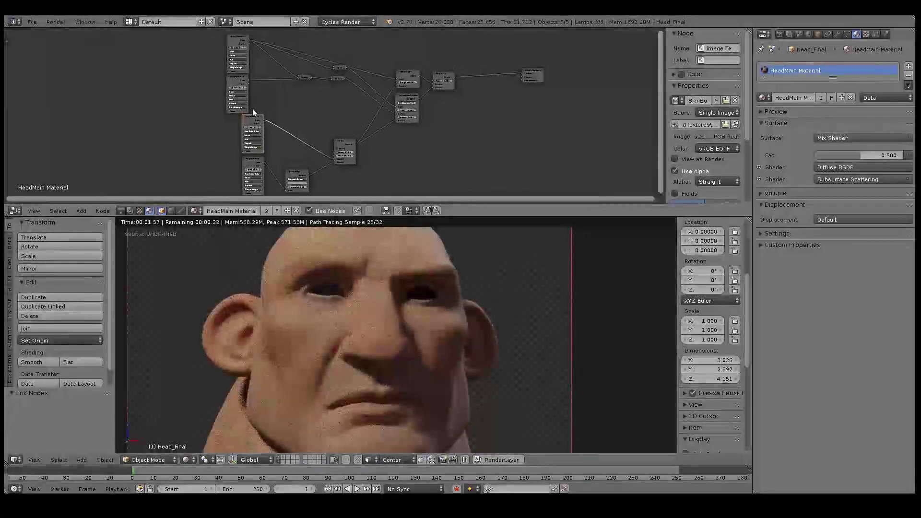
scroll(248, 118, "up", 1)
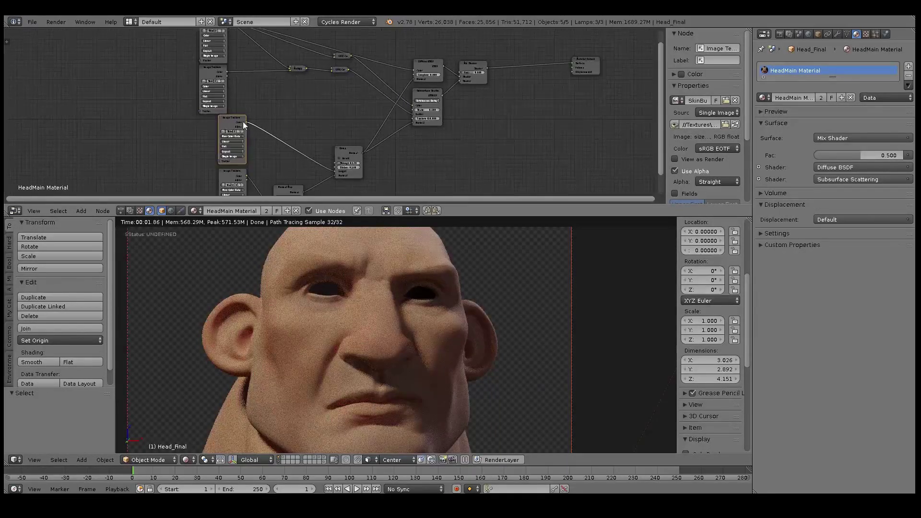
left_click_drag(221, 119, 187, 127)
left_click_drag(229, 170, 195, 178)
key("ctrl+Up")
scroll(337, 83, "up", 3)
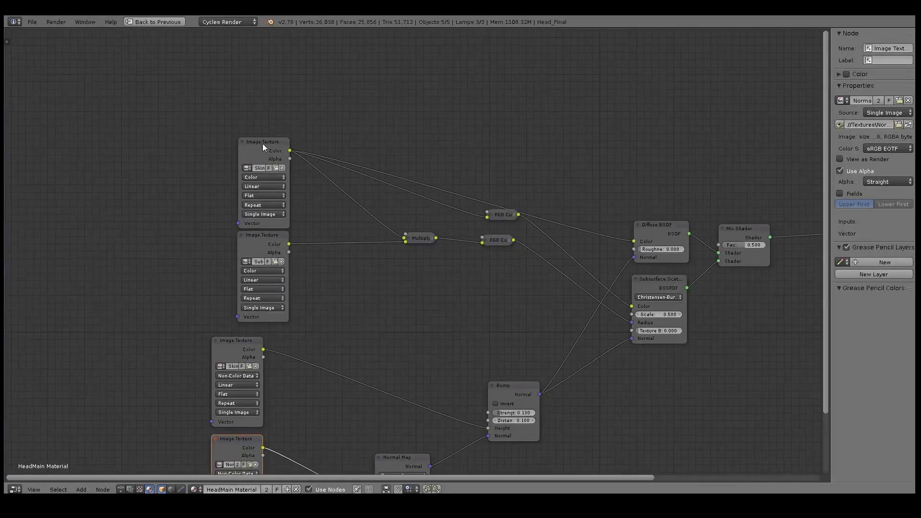
left_click(263, 142)
middle_click_drag(319, 200, 278, 223)
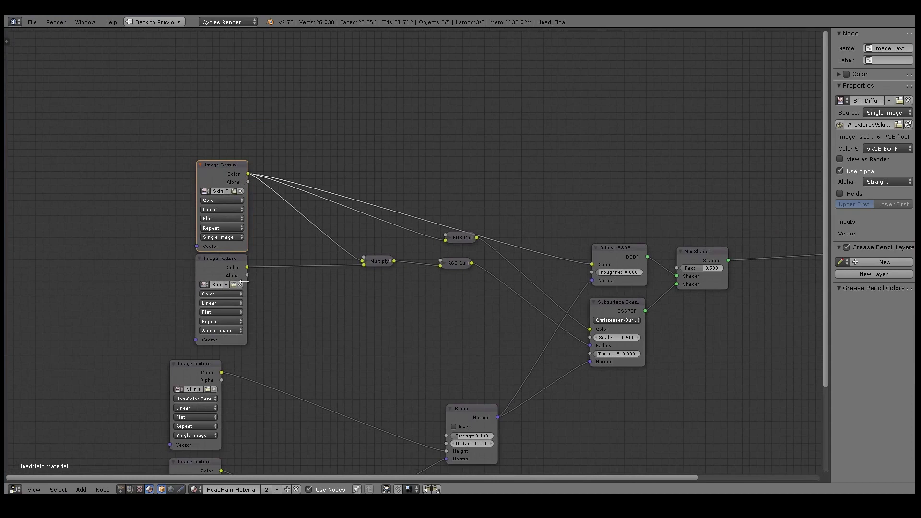
key("ctrl+Up")
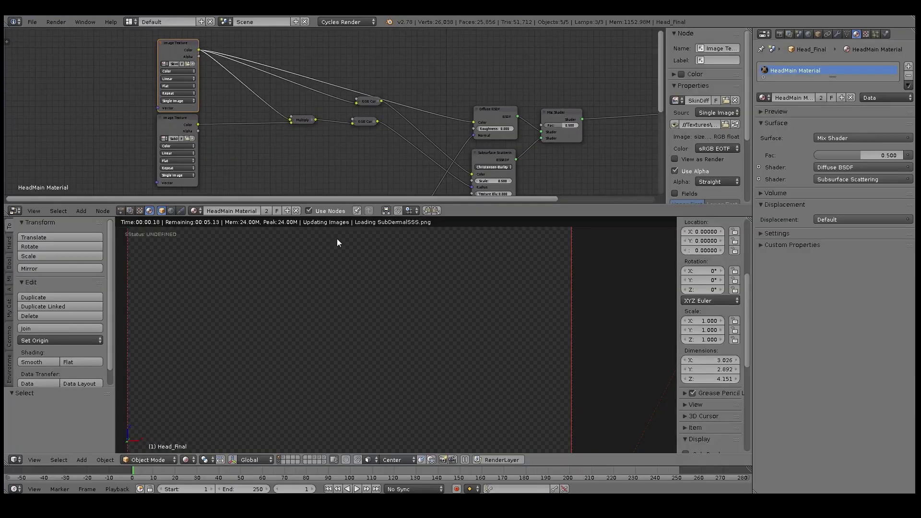
Enlarge the node editor and join the 3D viewport area into it.
left_click_drag(420, 216, 425, 374)
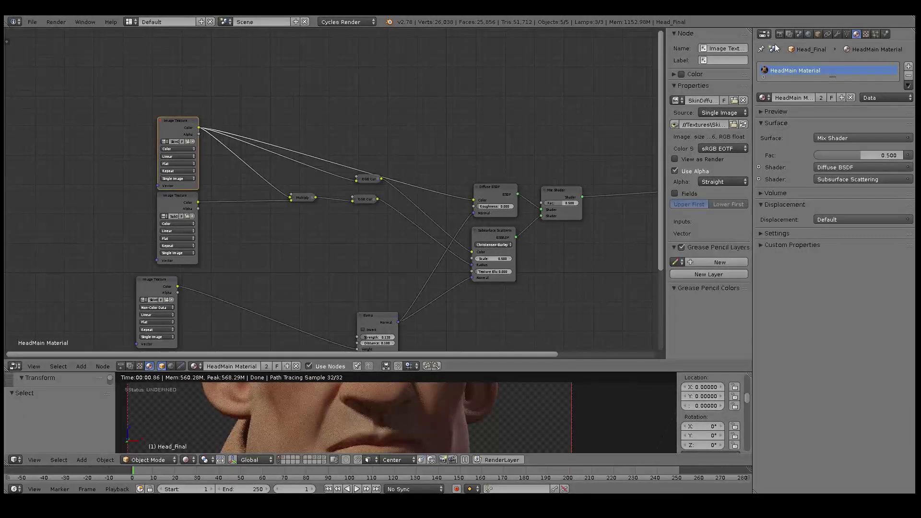
right_click(500, 373)
left_click(501, 373)
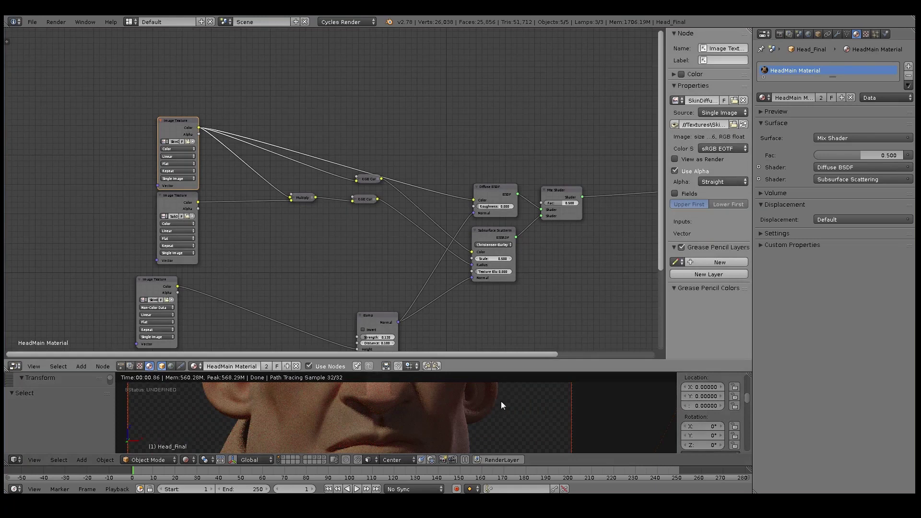
left_click(447, 413)
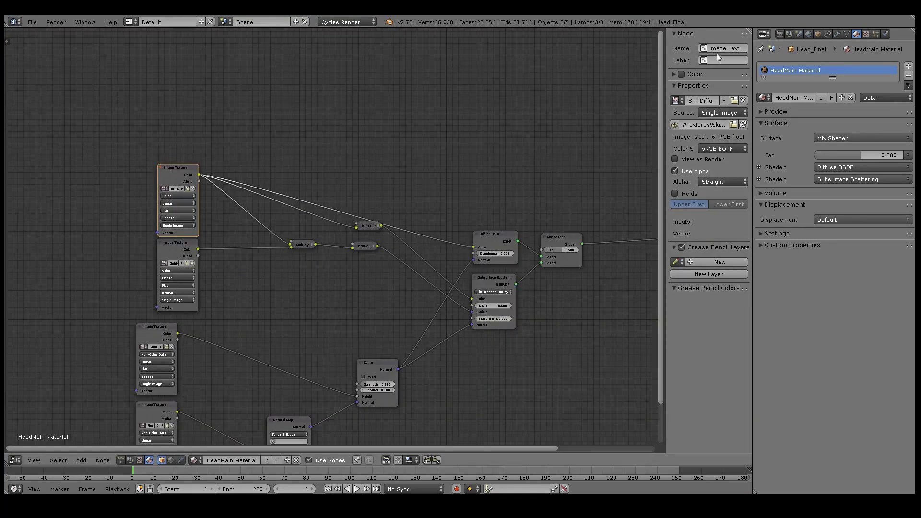
Split a narrow vertical area off the node editor and switch it to a 3D View.
left_click_drag(750, 30, 585, 44)
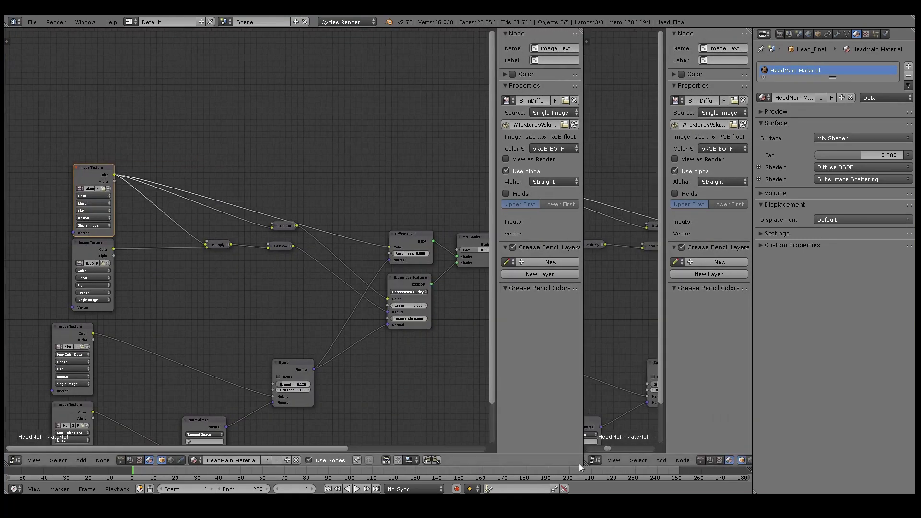
left_click(595, 460)
left_click(609, 448)
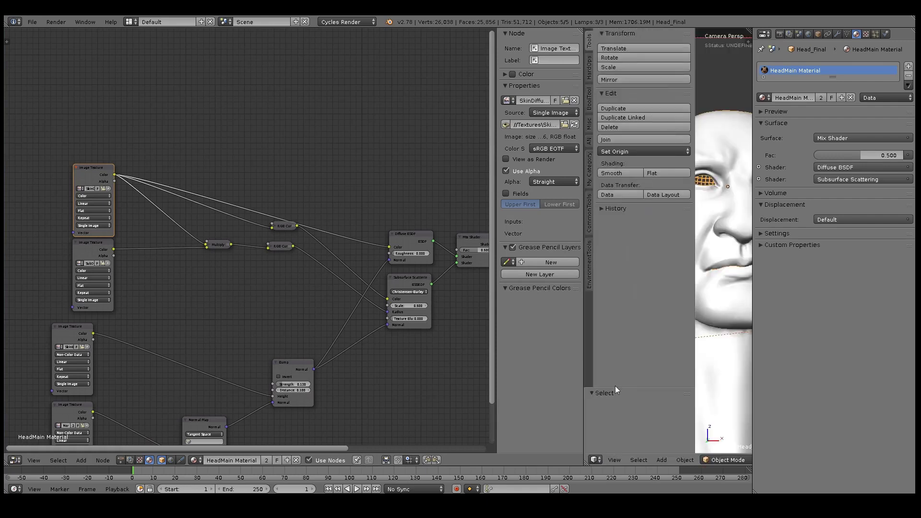
Hide the tool and properties sidebars in the node editor and 3D view, and show the head in rendered shading.
key("t")
key("n")
key("n")
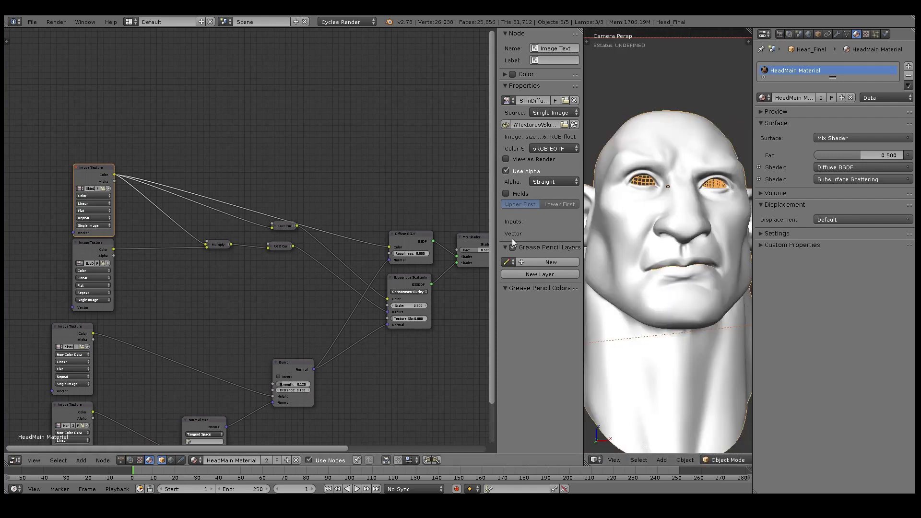
key("t")
key("t")
key("n")
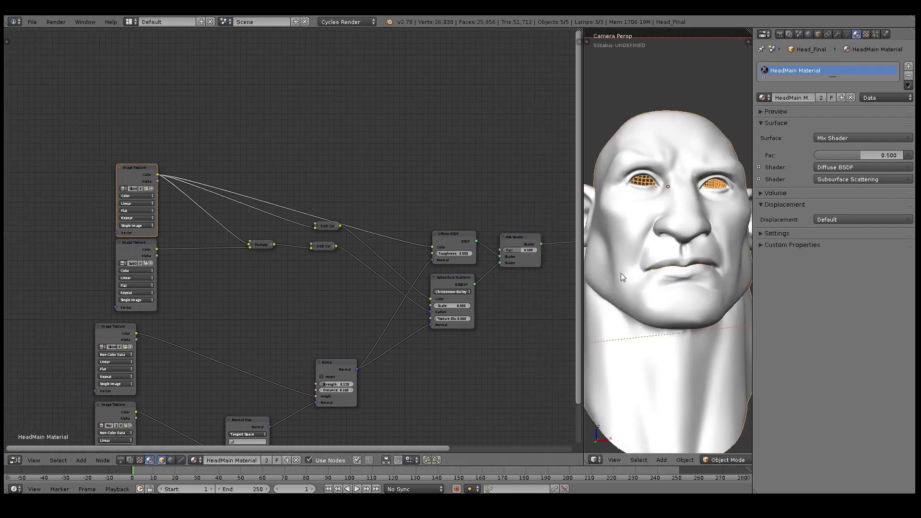
key("shift+z")
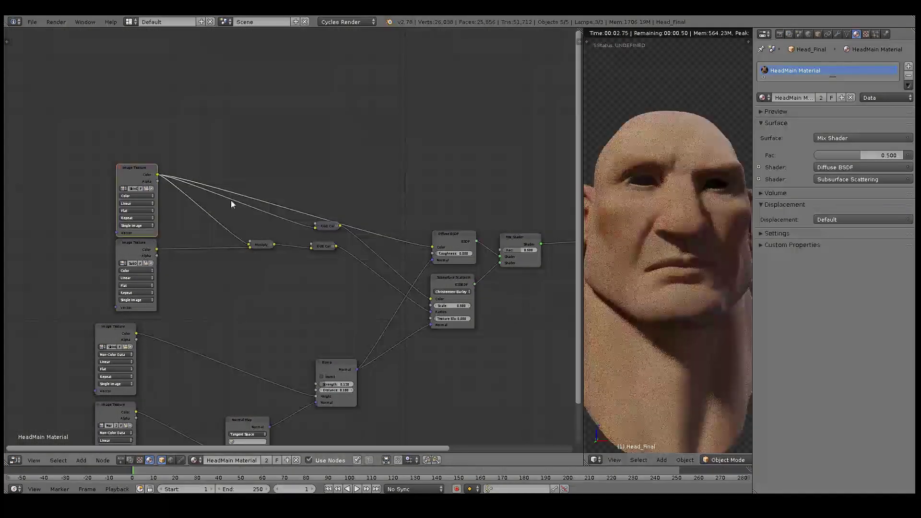
Duplicate the skin diffuse Image Texture node, place the copy above it and load Veins.png into it.
scroll(175, 188, "up", 2)
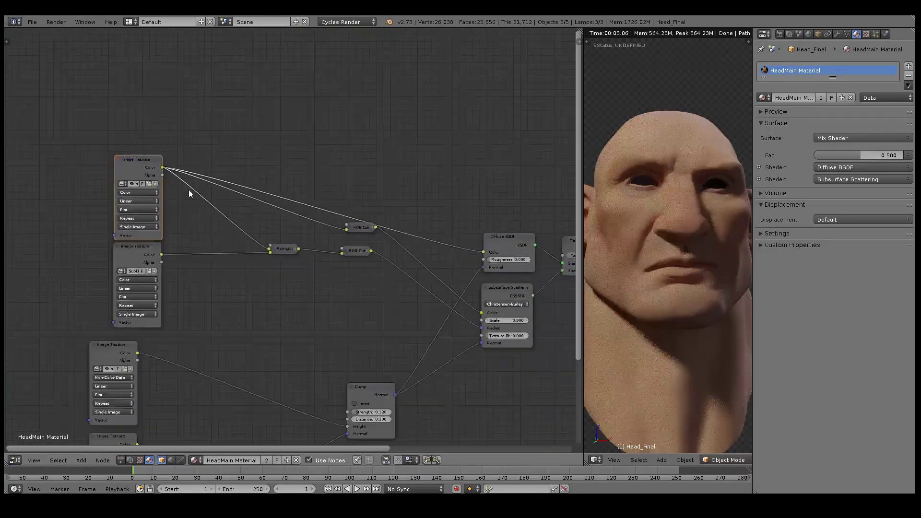
key("shift+d")
left_click(193, 168)
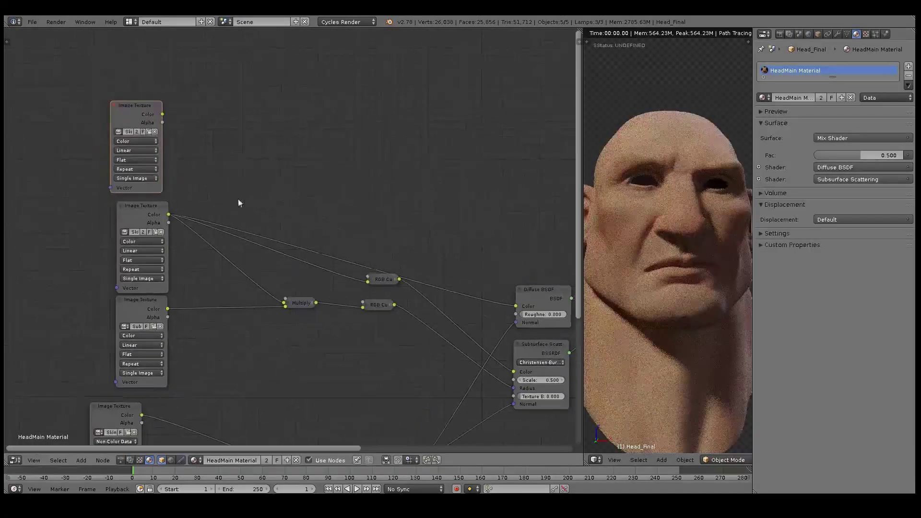
left_click(151, 133)
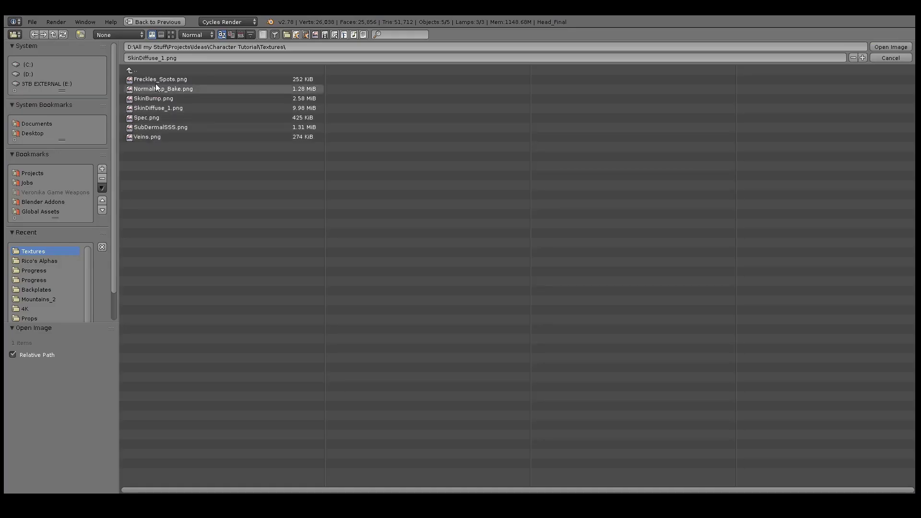
left_click(170, 34)
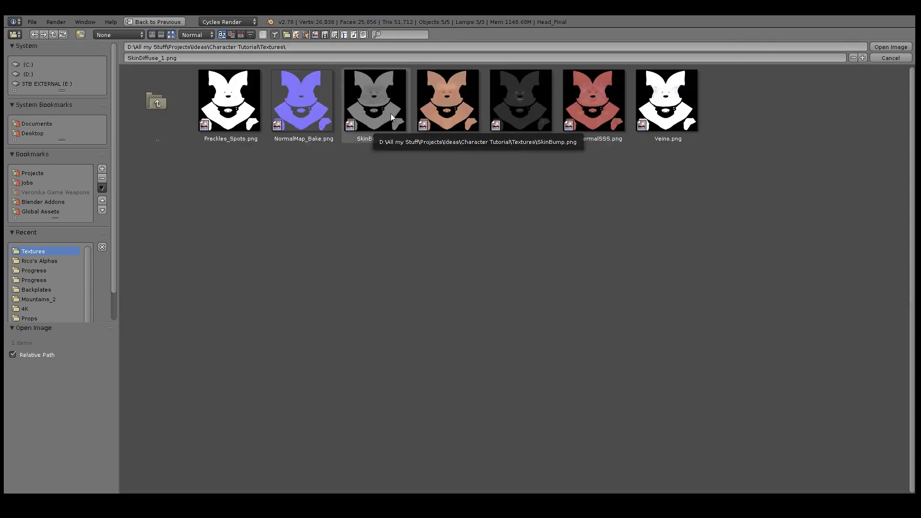
left_click(662, 113)
left_click(905, 48)
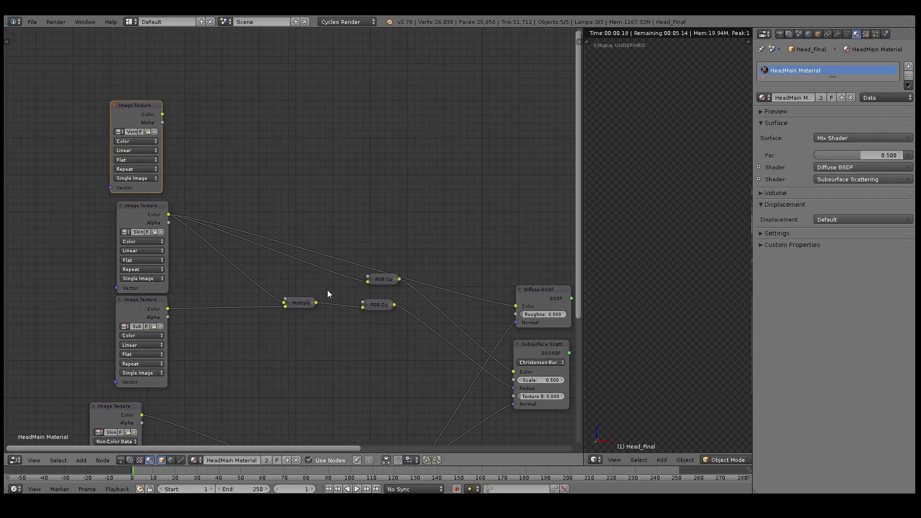
Duplicate the Multiply node onto the SkinDiffuse-to-Diffuse link, feed its output to the subsurface color's RGB Curves, and connect Veins.png color to Color2.
left_click(300, 303)
key("shift+d")
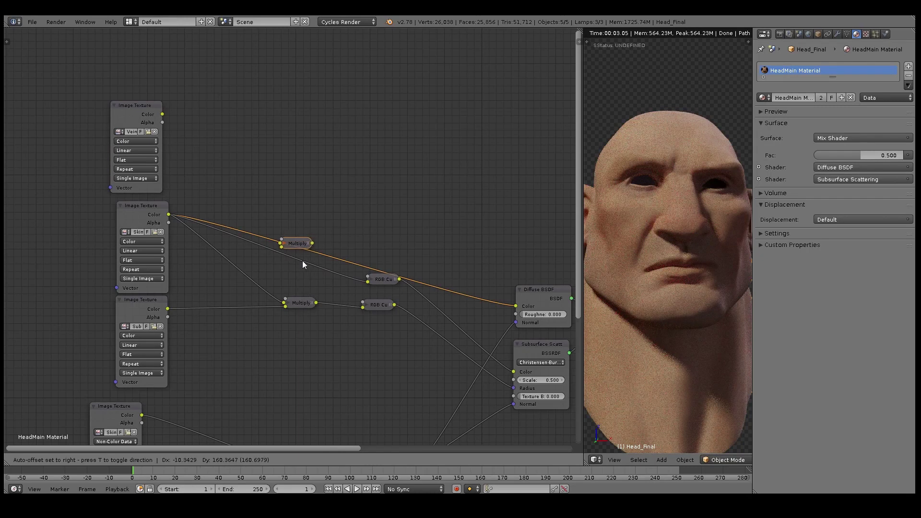
left_click(302, 260)
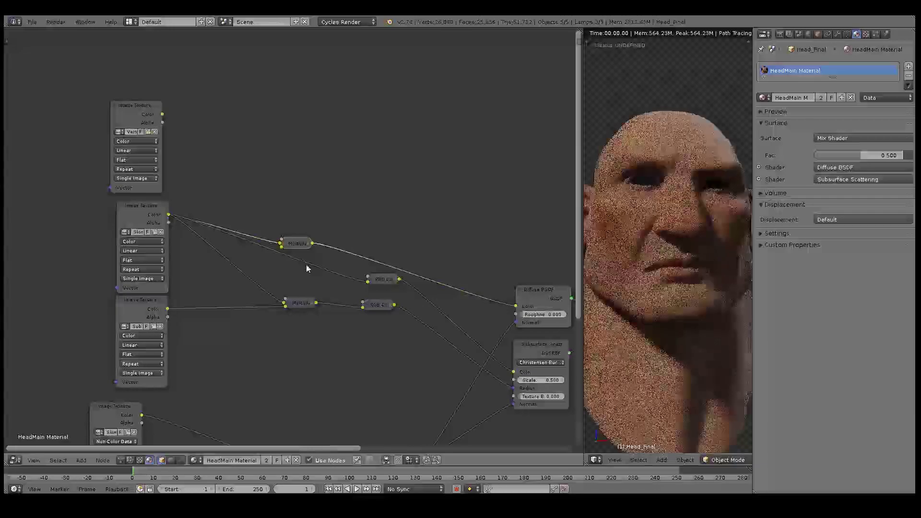
left_click_drag(312, 244, 368, 281)
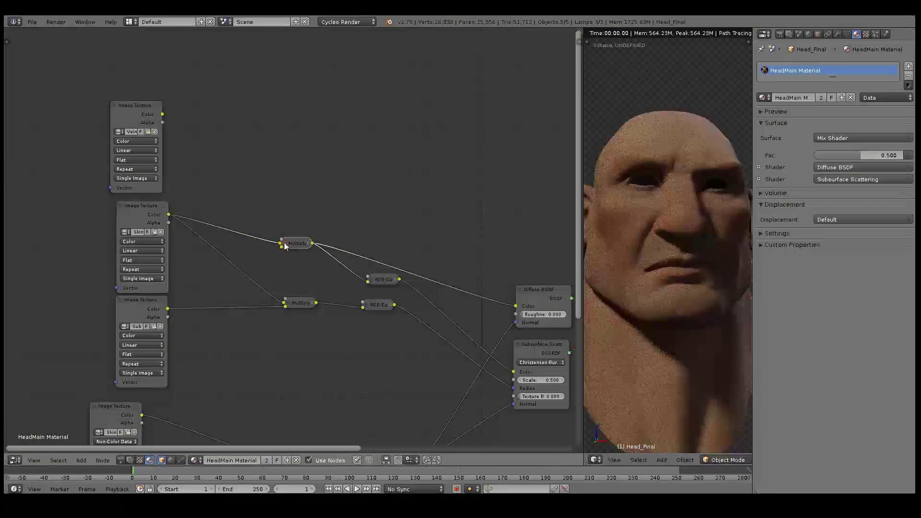
left_click_drag(163, 115, 283, 249)
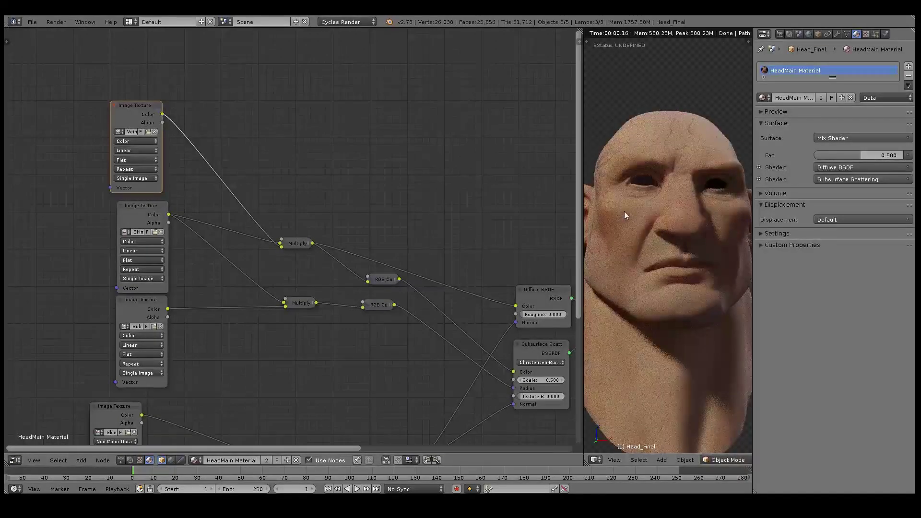
Lower the vein Multiply node's factor to 0.273 while viewing the temple veins, and collapse the node.
scroll(627, 211, "down", 9)
middle_click_drag(627, 210, 653, 215)
scroll(687, 228, "up", 9)
scroll(697, 218, "up", 1)
middle_click_drag(680, 152, 686, 214, "shift")
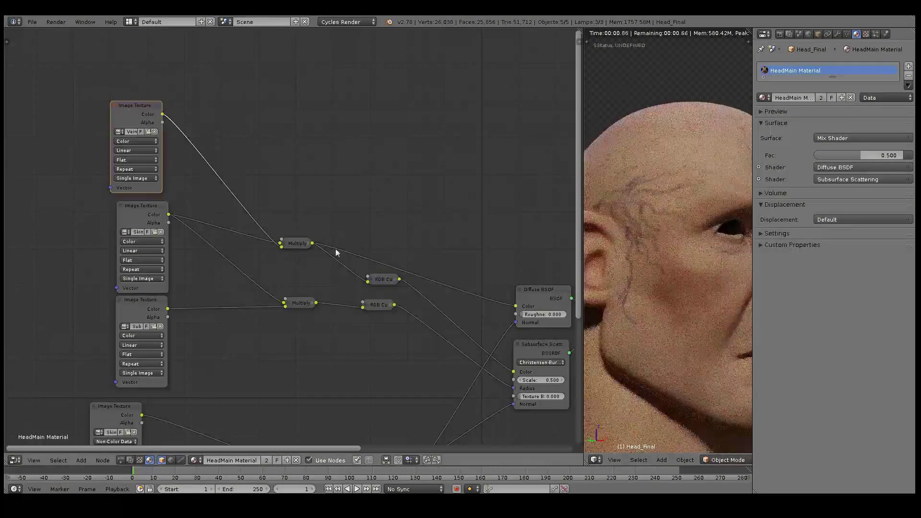
left_click(284, 243)
left_click_drag(284, 243, 310, 195)
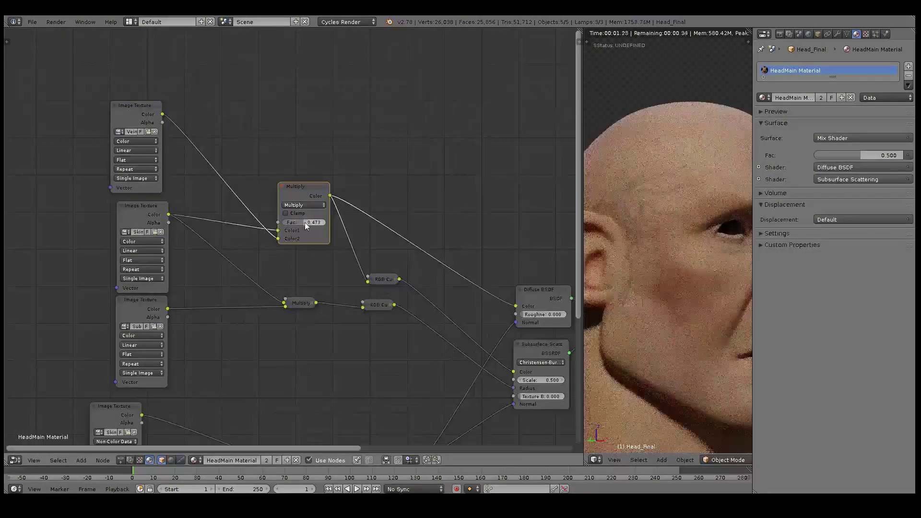
left_click_drag(304, 223, 293, 222)
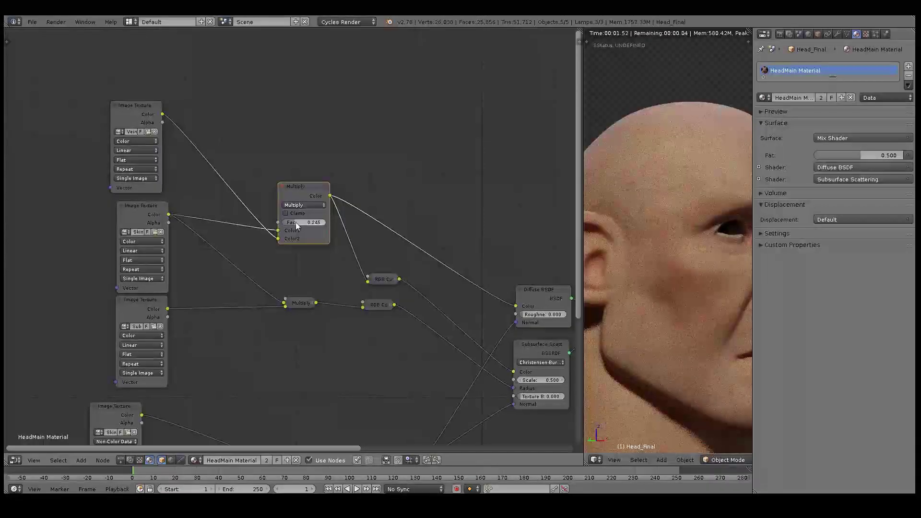
left_click_drag(293, 223, 298, 223)
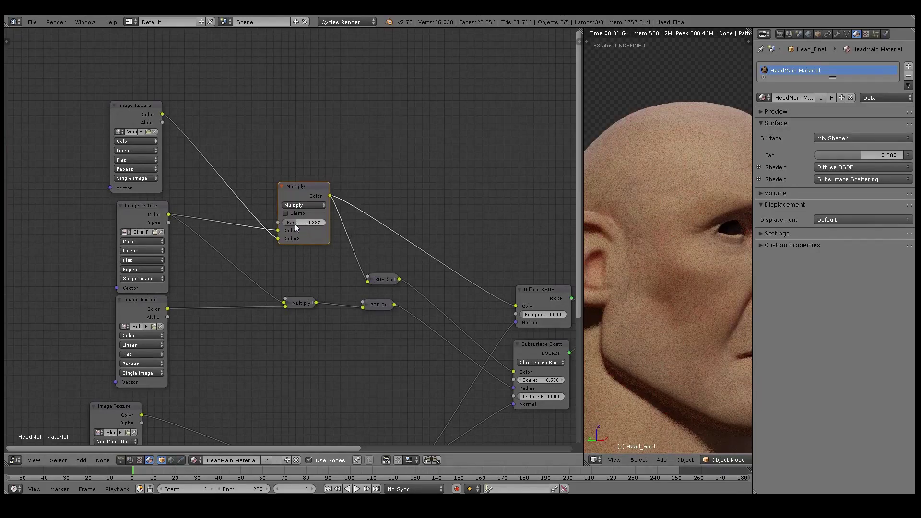
left_click_drag(304, 222, 303, 222)
left_click(280, 186)
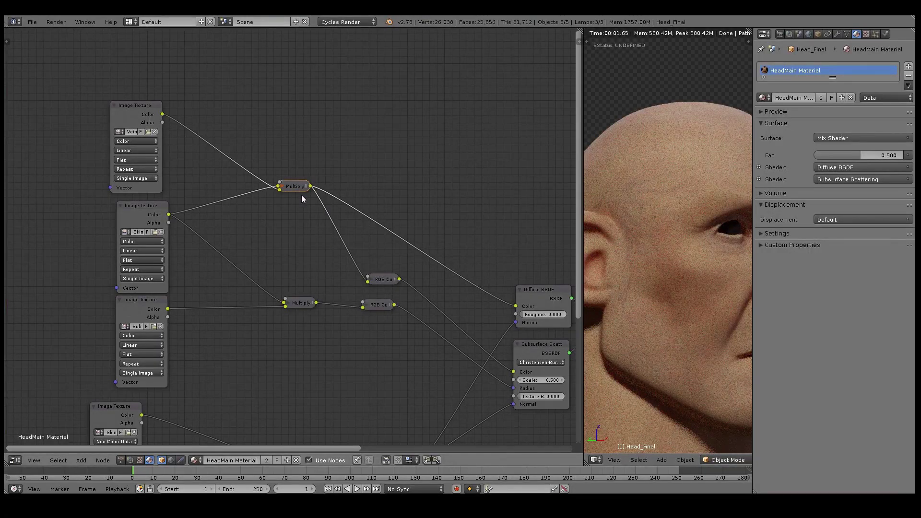
Duplicate the vein Multiply node between the subdermal Multiply and RGB Curves nodes, and connect Veins.png color to its second color input.
middle_click_drag(345, 208, 270, 179)
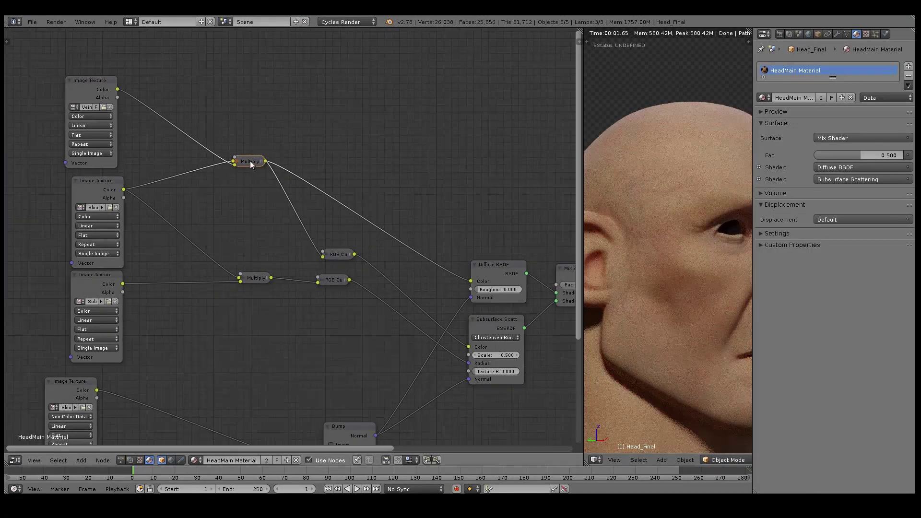
key("shift+d")
left_click(317, 280)
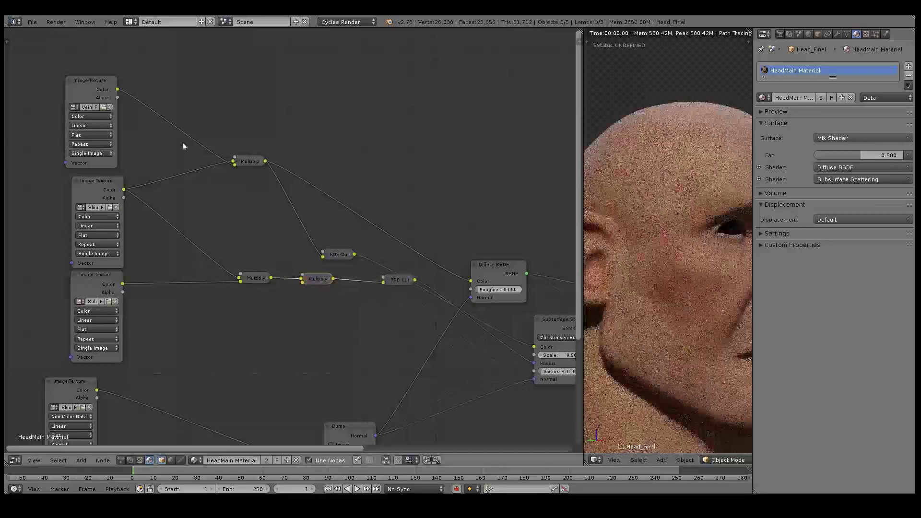
left_click_drag(118, 89, 303, 282)
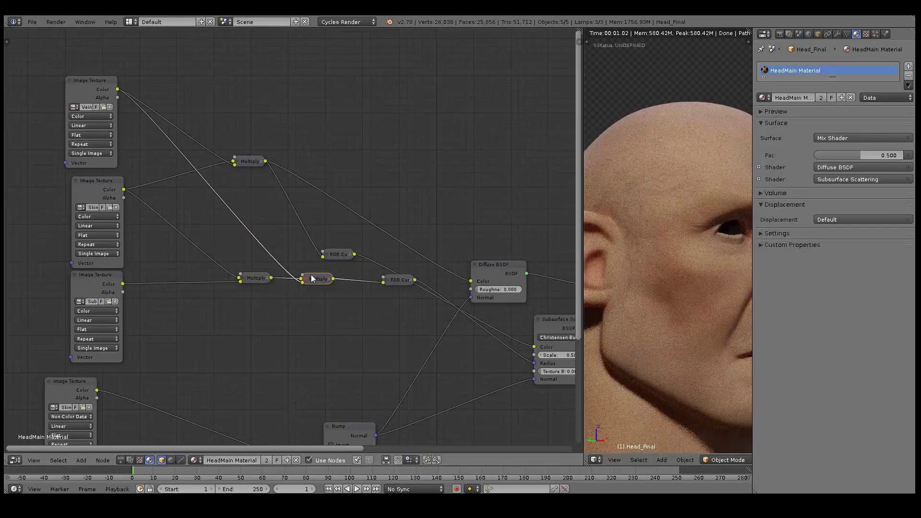
Preview the new subdermal vein Multiply node's output on the head and set its factor to 0.536.
left_click(311, 279, "ctrl+shift")
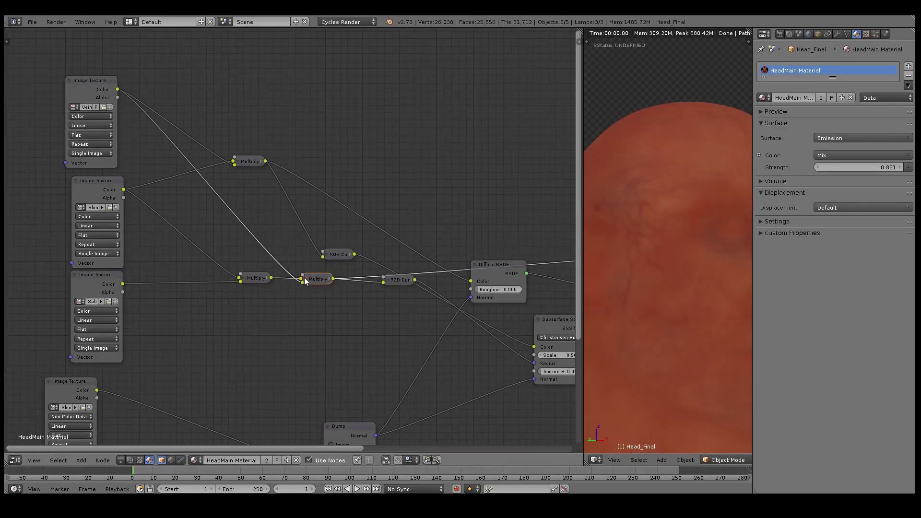
left_click(305, 279)
left_click_drag(315, 315, 350, 311)
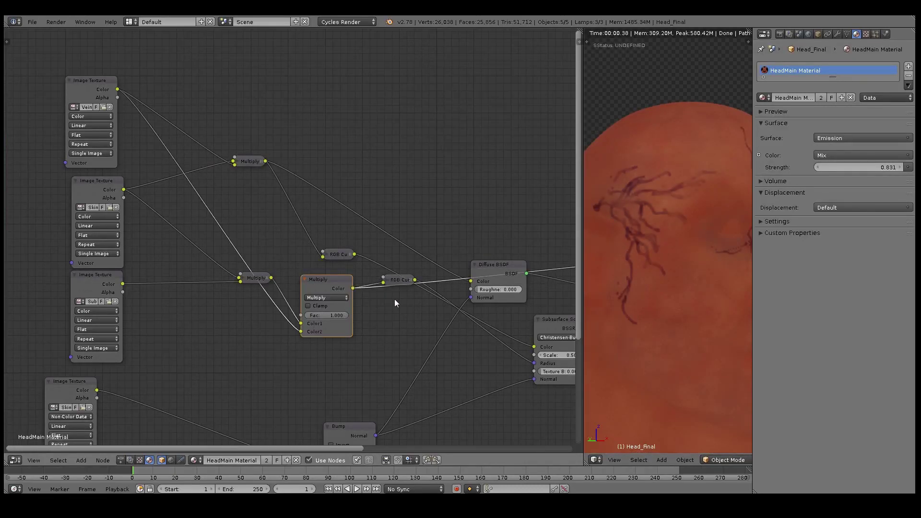
middle_click_drag(396, 298, 368, 301)
left_click_drag(312, 318, 288, 317)
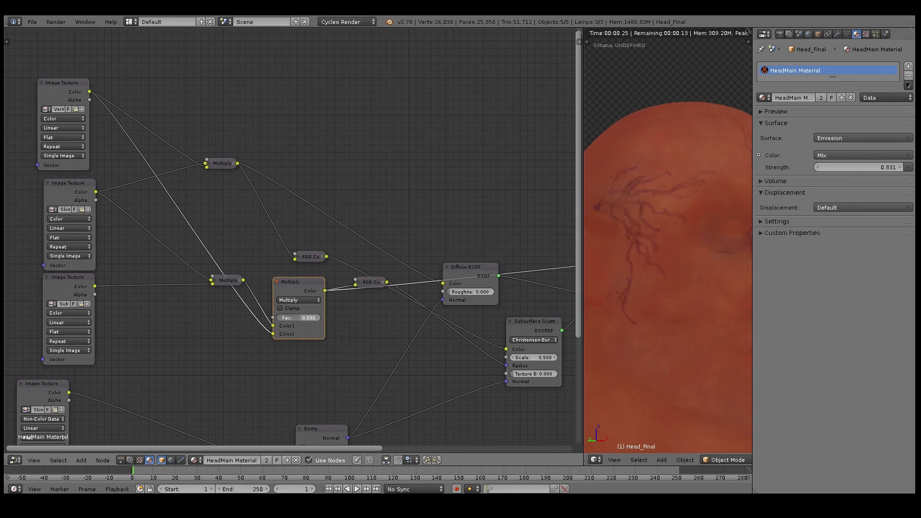
Preview the subdermal RGB Curves output on the head, and return the material output to the Mix Shader.
left_click(367, 283, "ctrl+shift")
middle_click_drag(390, 296, 231, 271)
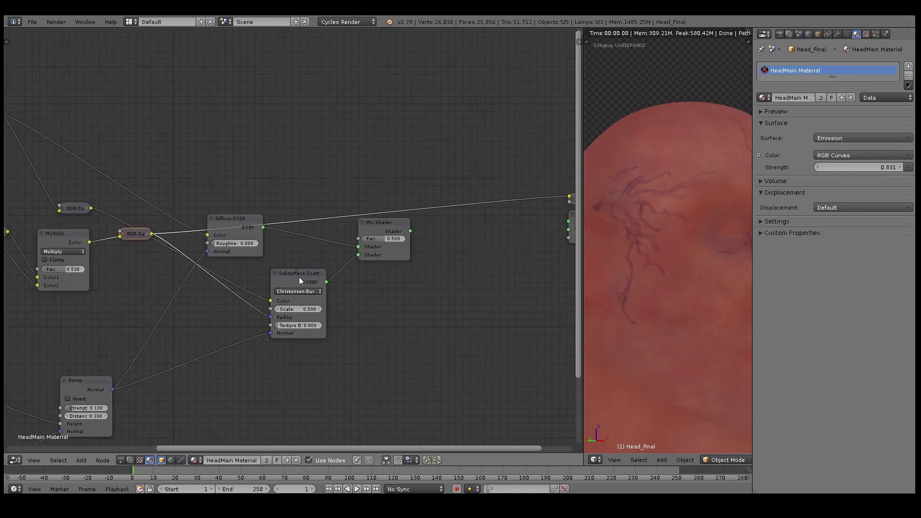
left_click(393, 224, "ctrl+shift")
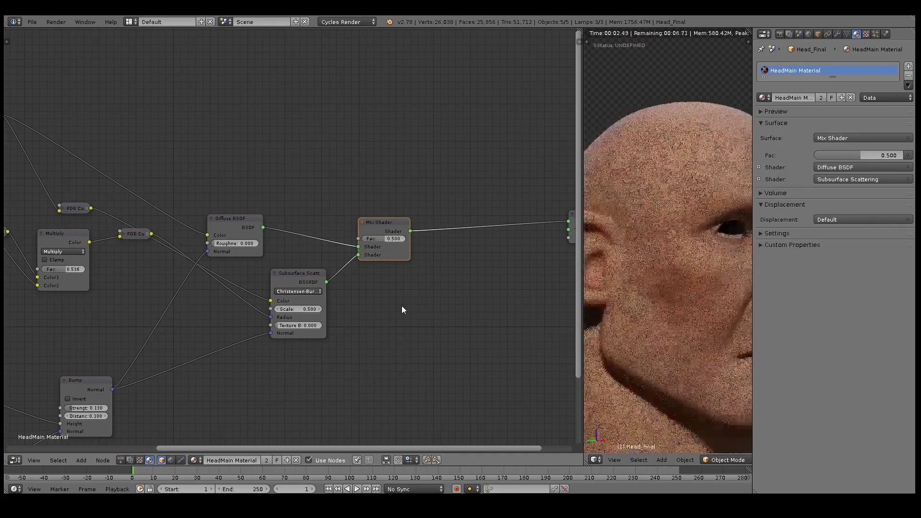
Collapse the subdermal vein Multiply node and arrange the Multiply and RGB Curves nodes into compact diffuse and subdermal groups.
middle_click_drag(114, 235, 319, 264)
left_click(246, 262)
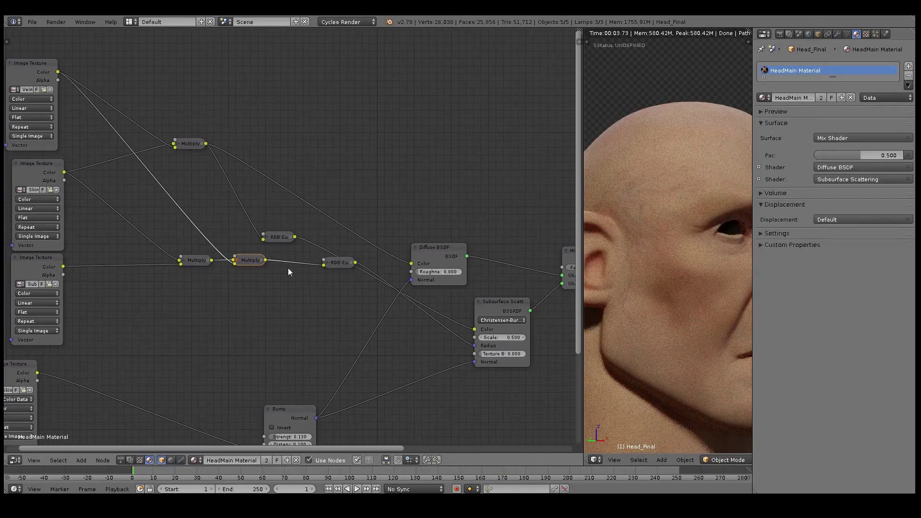
left_click(346, 263)
left_click_drag(347, 263, 300, 265)
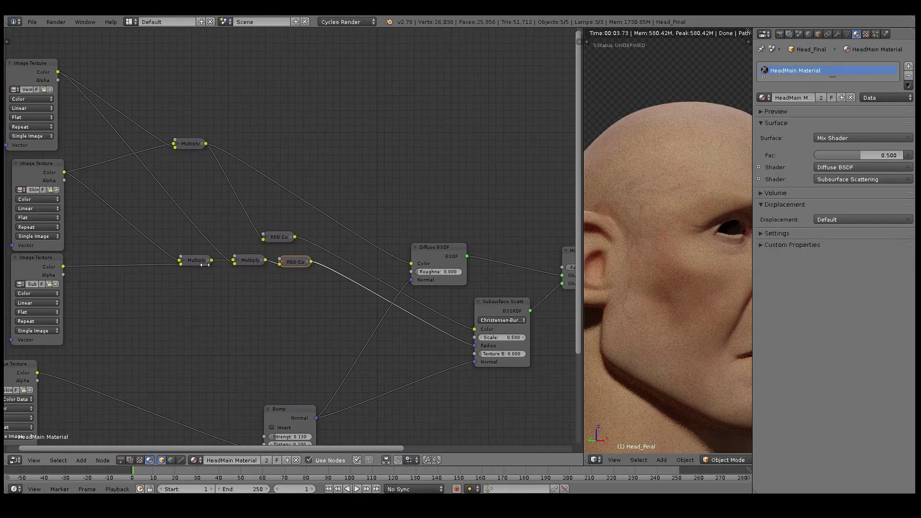
key("a")
key("b")
left_click_drag(163, 254, 308, 289)
key("g")
left_click(301, 331)
left_click_drag(195, 144, 194, 159)
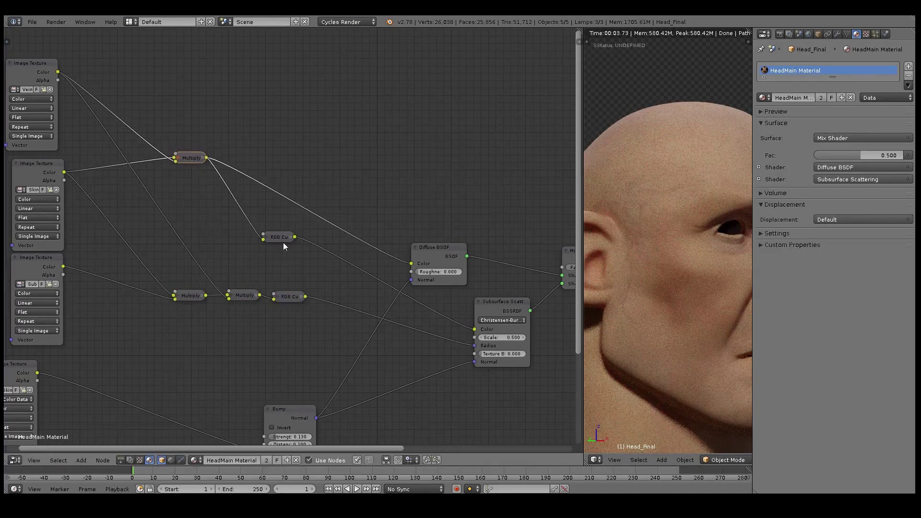
left_click_drag(281, 240, 230, 193)
Widen the Veins, SkinDiffuse_1, SubDermalSSS, SkinBump and NormalMap_Bake Image Texture nodes so their full file names are readable.
middle_click_drag(122, 136, 196, 145)
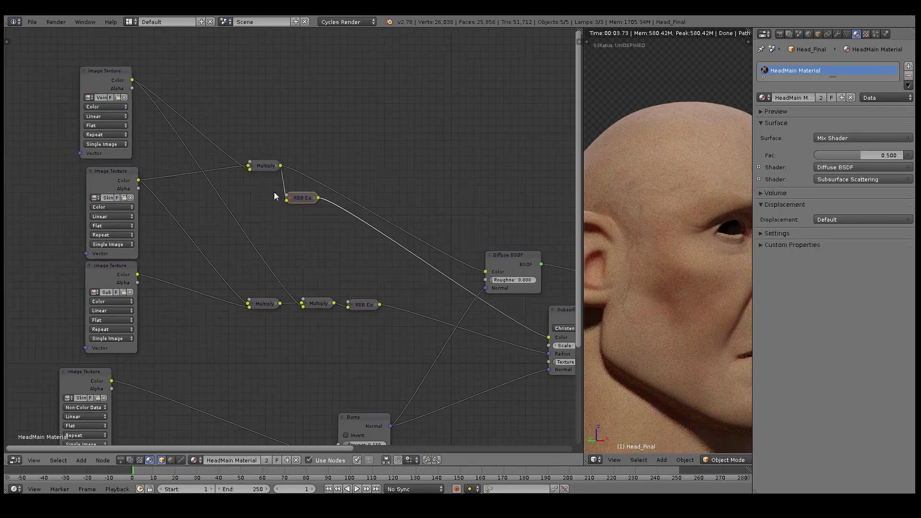
left_click_drag(88, 183, 32, 185)
left_click_drag(80, 124, 33, 125)
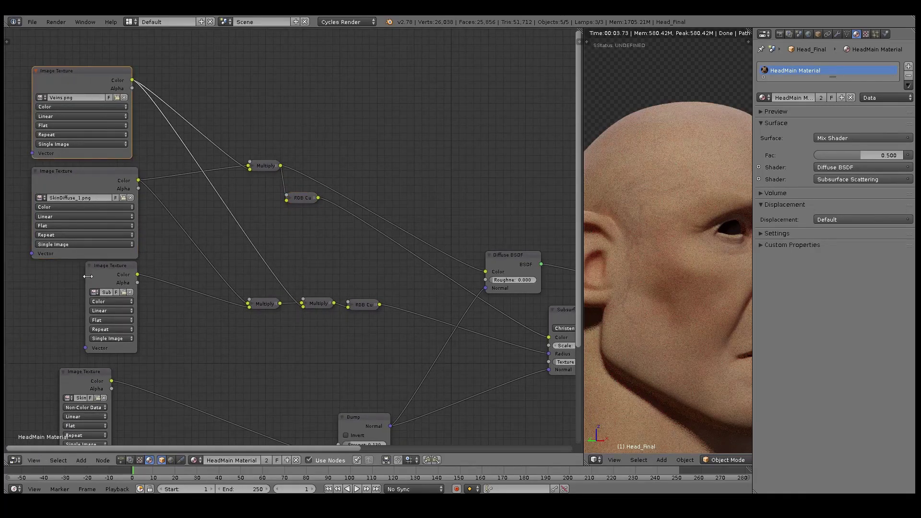
left_click_drag(87, 277, 32, 279)
middle_click_drag(79, 363, 103, 294)
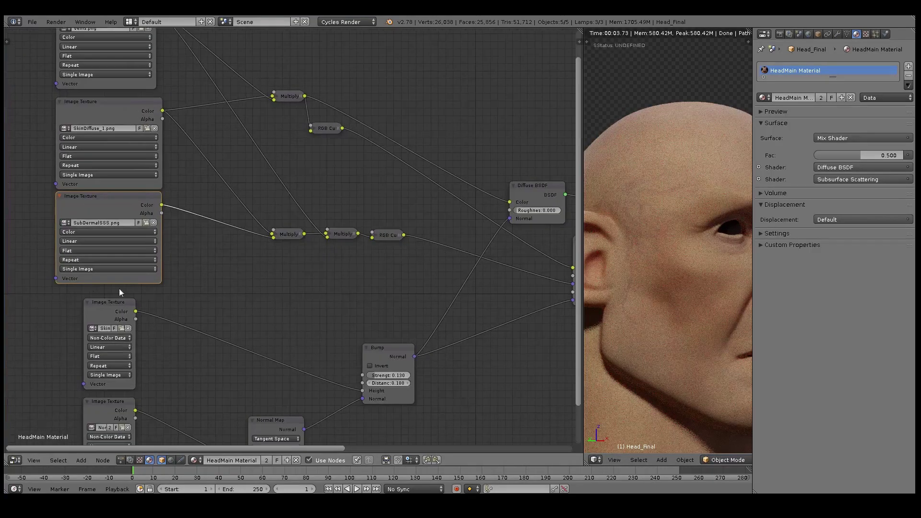
left_click(84, 313)
left_click_drag(84, 309, 53, 310)
left_click_drag(135, 329, 168, 327)
middle_click_drag(237, 315, 251, 214)
left_click_drag(150, 335, 184, 329)
left_click_drag(99, 313, 65, 313)
scroll(422, 199, "down", 1)
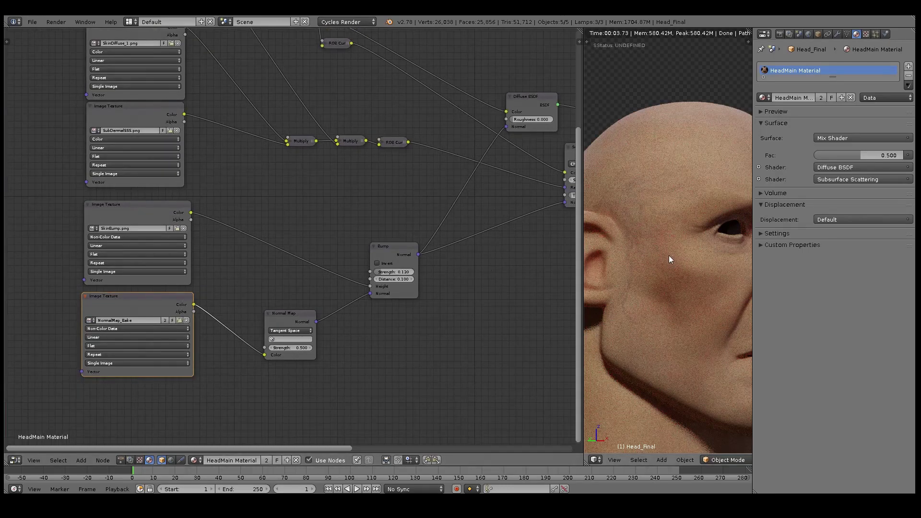
Move the Subsurface Scattering node directly beneath the Diffuse BSDF node.
middle_click_drag(670, 259, 664, 290)
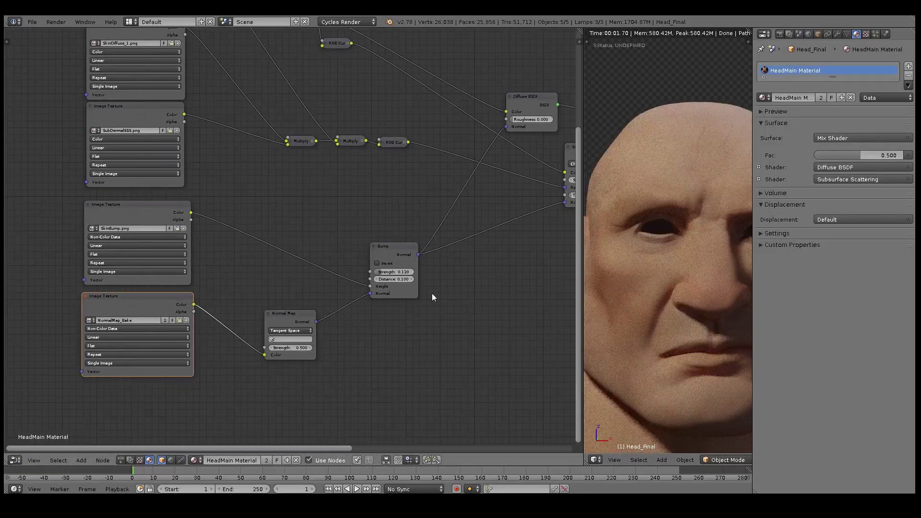
scroll(458, 261, "down", 3)
middle_click_drag(463, 249, 278, 292)
scroll(278, 293, "up", 3)
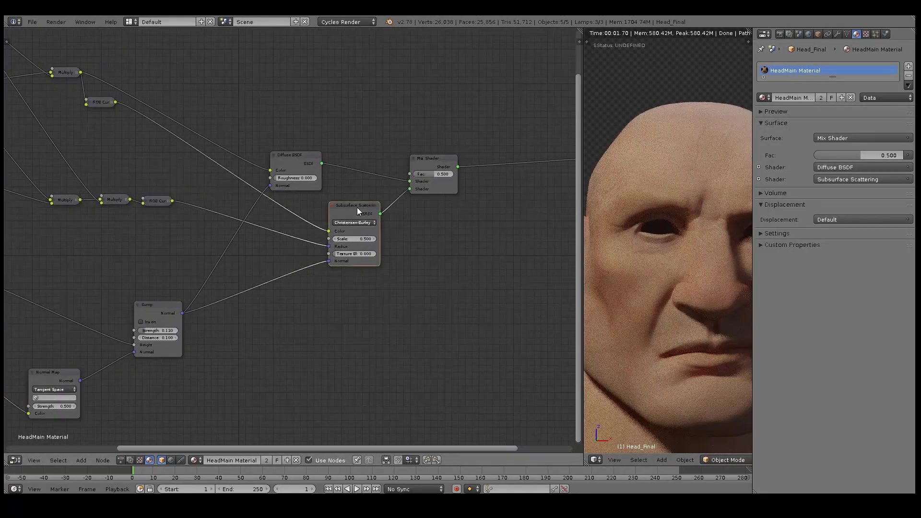
left_click_drag(357, 208, 305, 205)
Set the Mix Shader factor to 0.682 and widen the 3D viewport beside the node editor.
left_click_drag(434, 173, 411, 173)
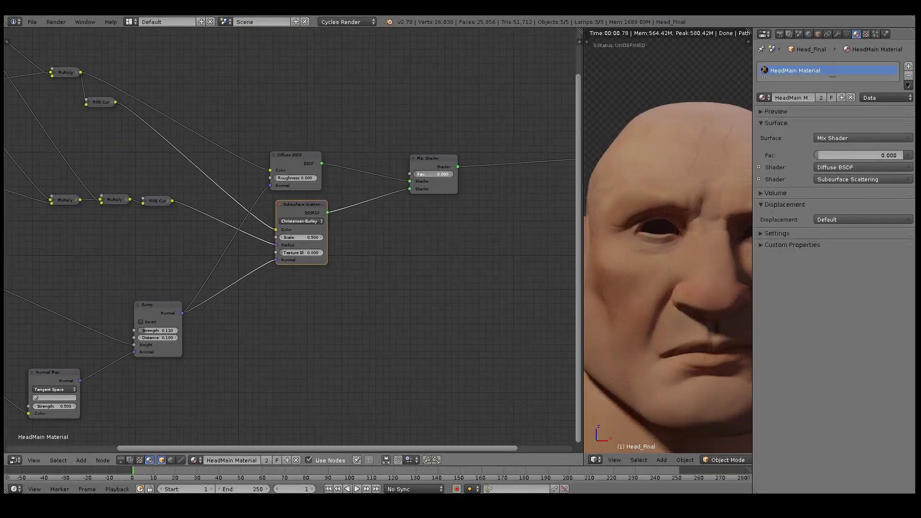
left_click_drag(382, 173, 401, 164)
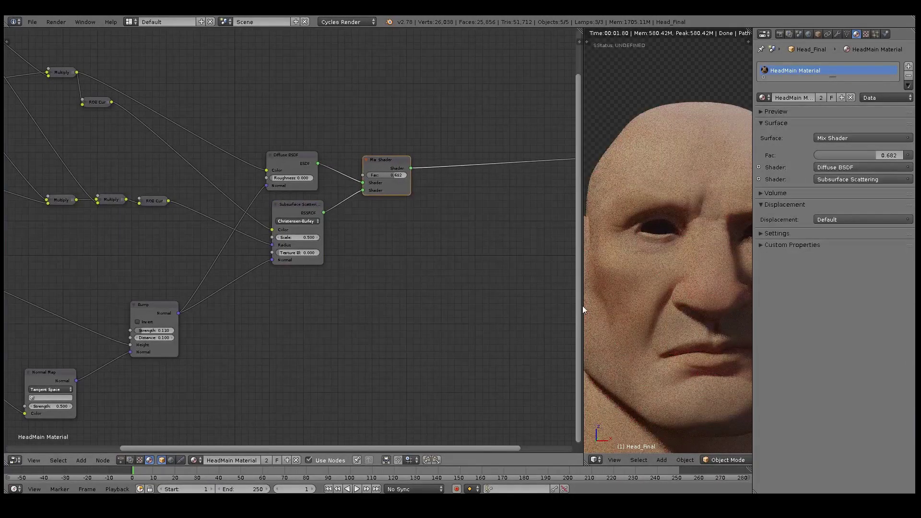
left_click_drag(580, 326, 520, 317)
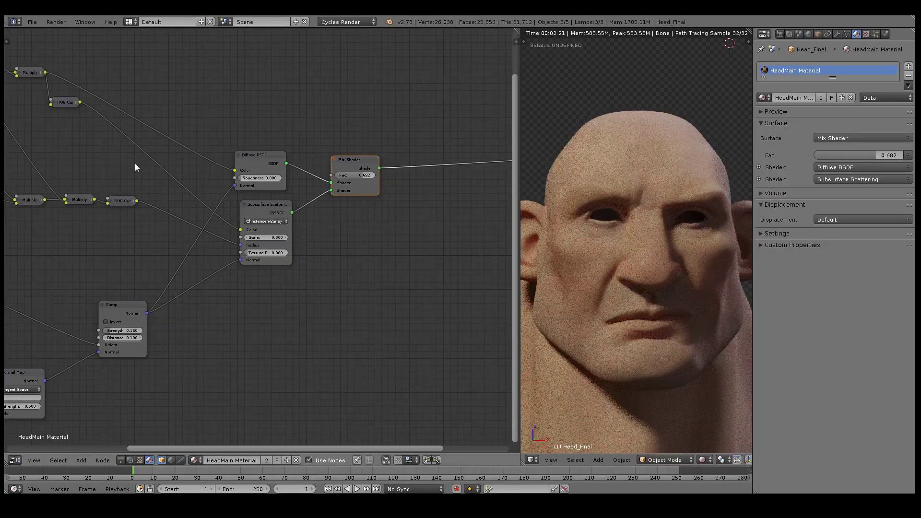
Duplicate the Veins.png Image Texture node, arrange the pair above the skin diffuse texture, and load Freckles_Spots.png into the lower one.
middle_click_drag(171, 182, 7, 249)
middle_click_drag(138, 158, 177, 232)
left_click(171, 184)
key("shift+d")
left_click_drag(176, 251, 57, 214)
left_click_drag(143, 189, 153, 84)
left_click_drag(56, 169, 182, 196)
left_click(188, 204)
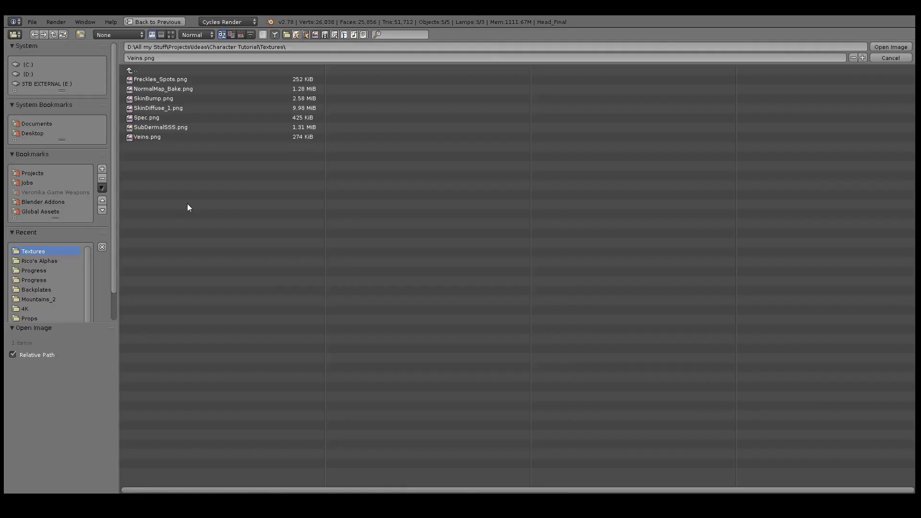
left_click(173, 35)
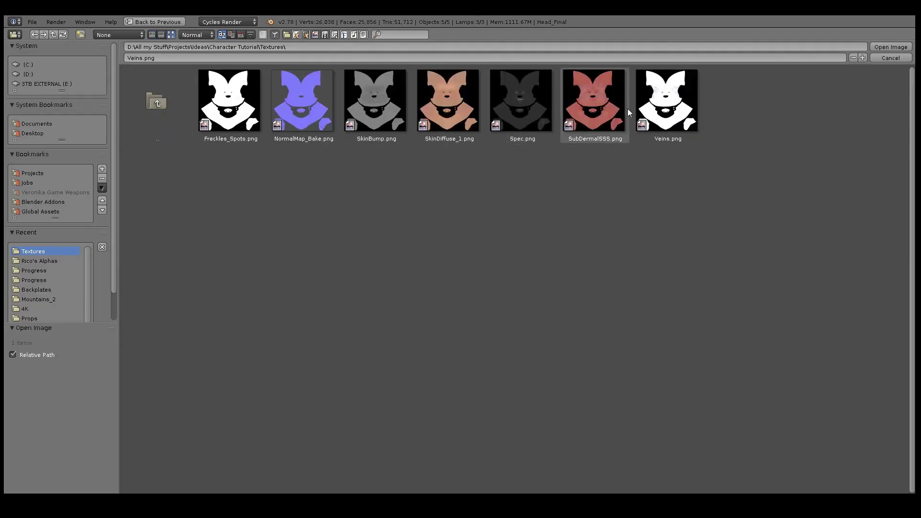
left_click(229, 104)
key("Return")
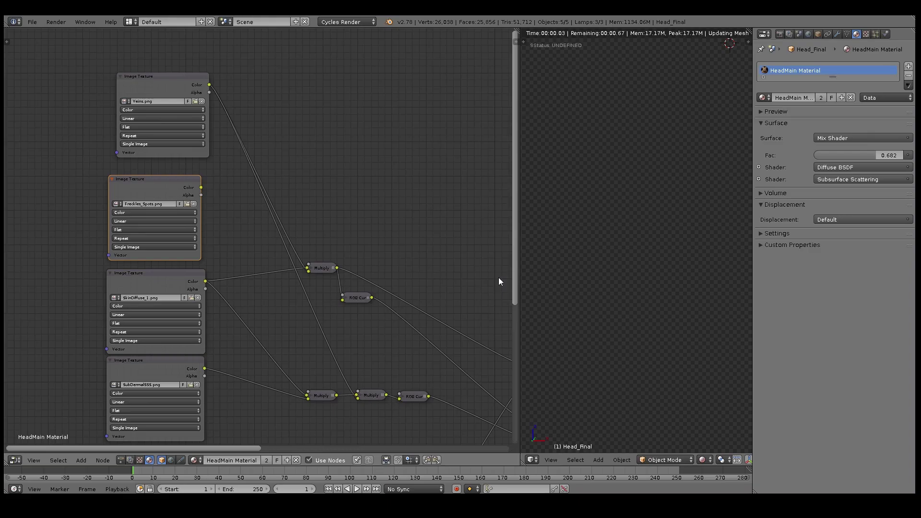
Duplicate the vein Multiply node onto the link between SkinDiffuse_1.png and that Multiply, and connect Freckles_Spots.png color to the copy.
middle_click_drag(302, 270, 306, 199)
scroll(207, 230, "up", 3)
middle_click_drag(259, 174, 249, 214)
left_click(335, 224)
key("shift+s")
key("shift+d")
left_click(267, 234)
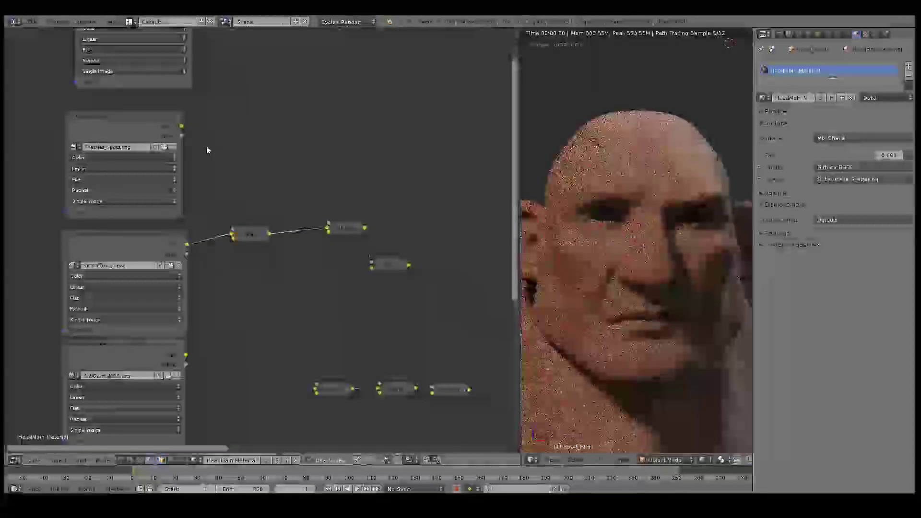
left_click_drag(181, 126, 233, 235)
Set the freckles Multiply node's factor to 0.555 and collapse the node.
left_click(238, 234)
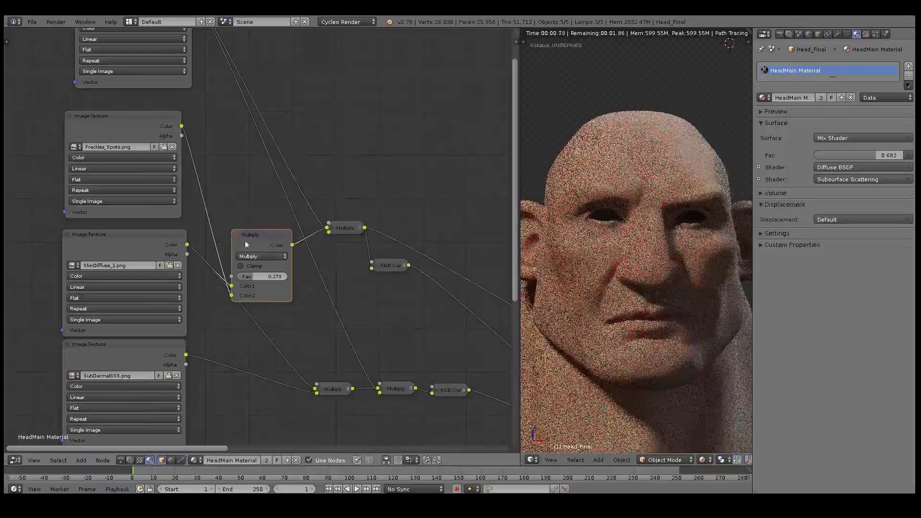
key("g")
left_click(269, 244)
scroll(661, 289, "up", 2)
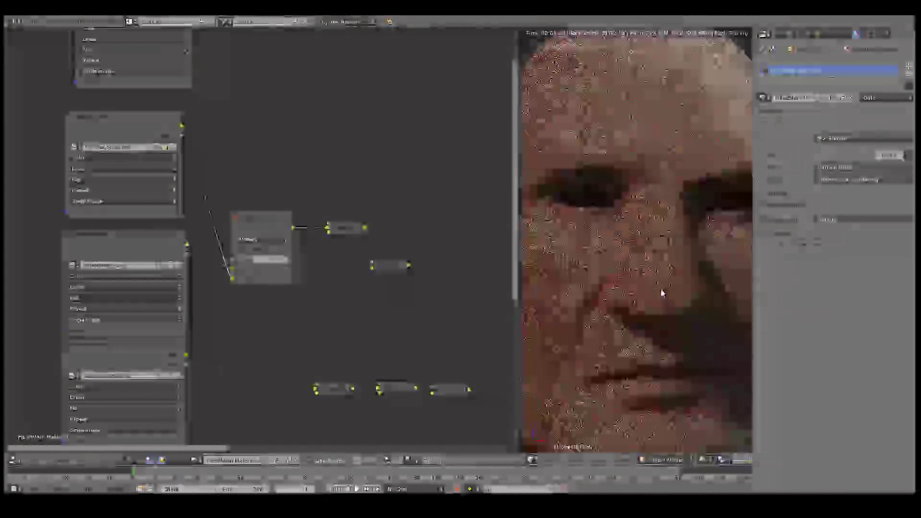
left_click_drag(263, 260, 277, 262)
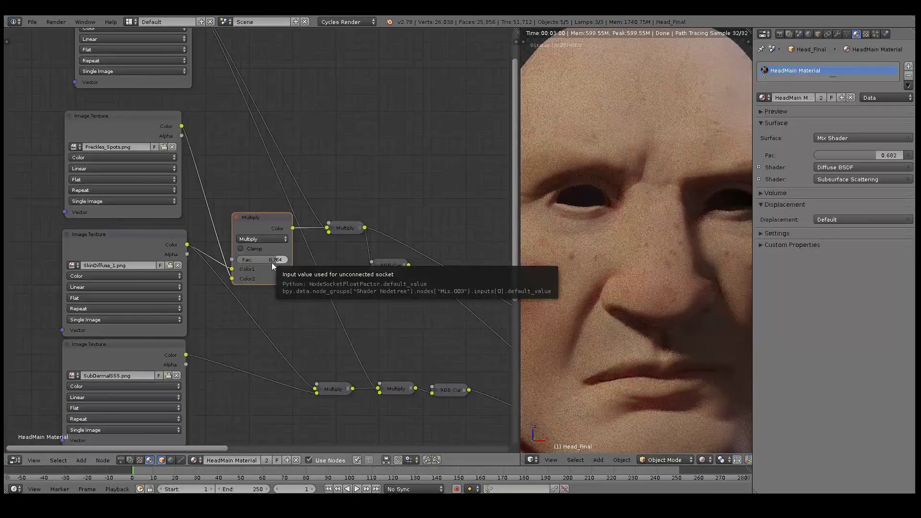
left_click_drag(273, 260, 267, 260)
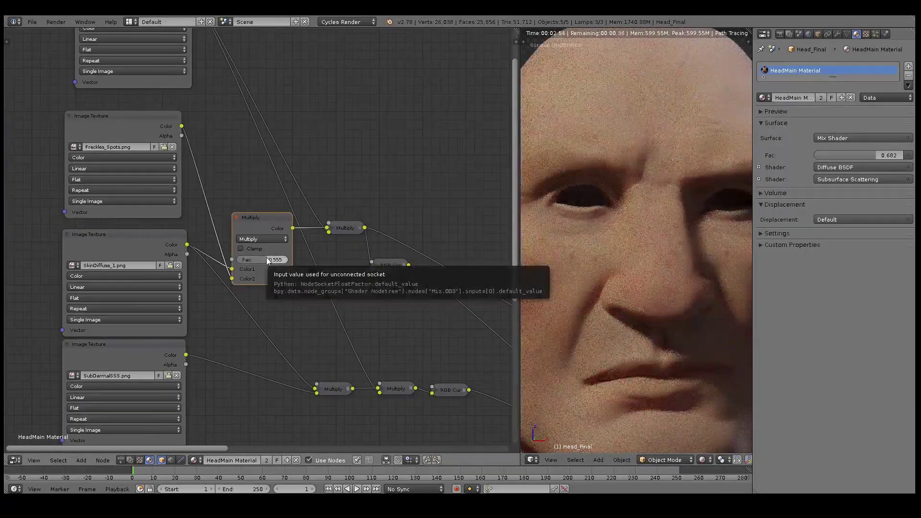
left_click(236, 218)
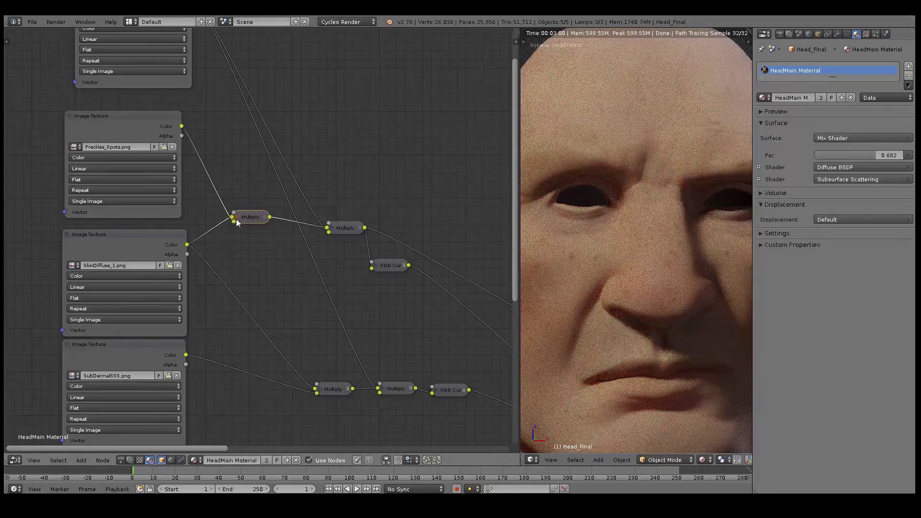
Try duplicating the freckles Multiply node onto the link from SkinDiffuse_1.png to the subdermal Multiply, connecting SubDermalSSS.png color to the copy.
scroll(236, 219, "down", 2)
middle_click_drag(283, 268, 272, 215)
scroll(272, 218, "up", 1)
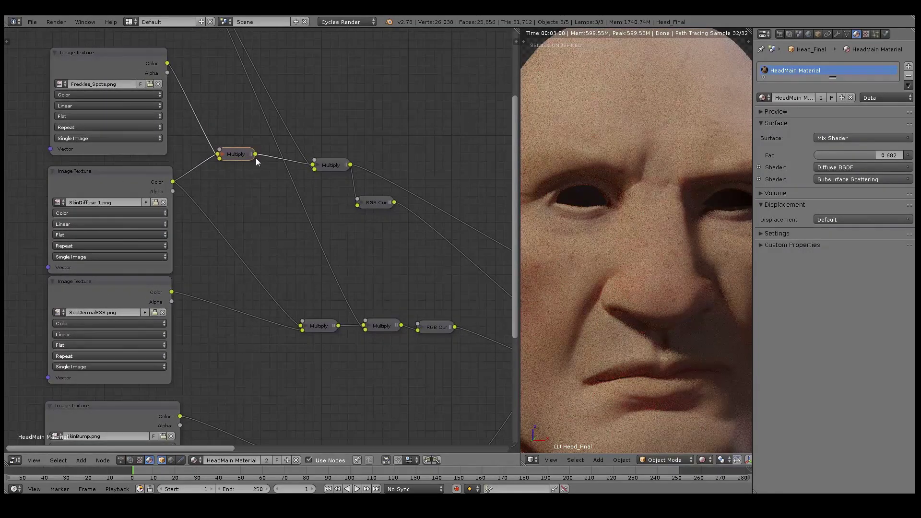
key("shift+d")
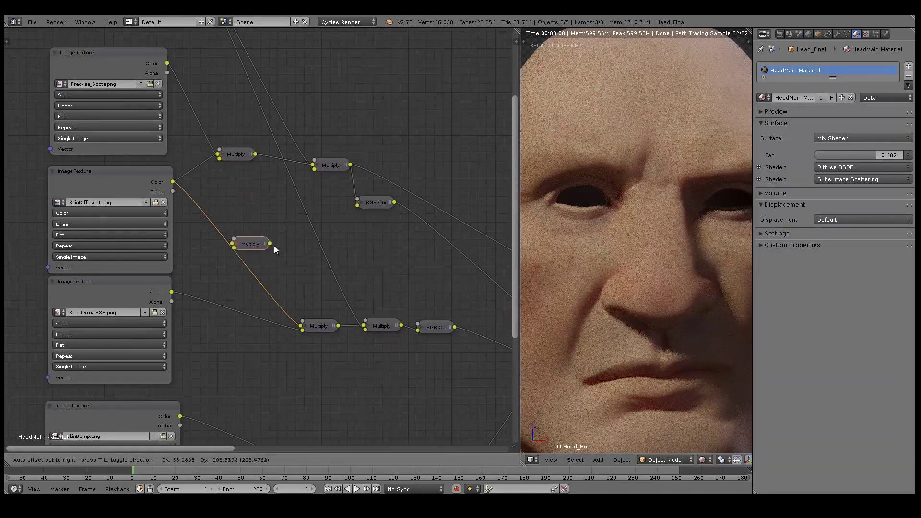
left_click(293, 302)
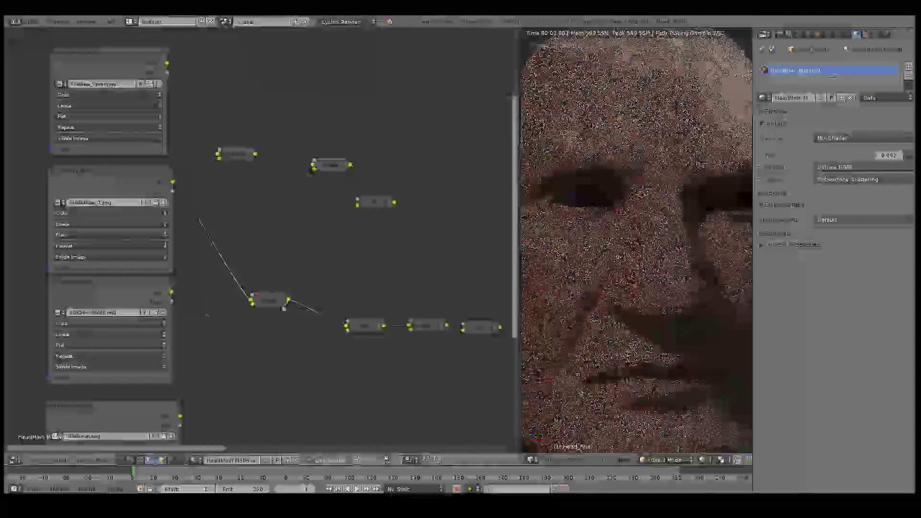
left_click_drag(171, 292, 254, 306)
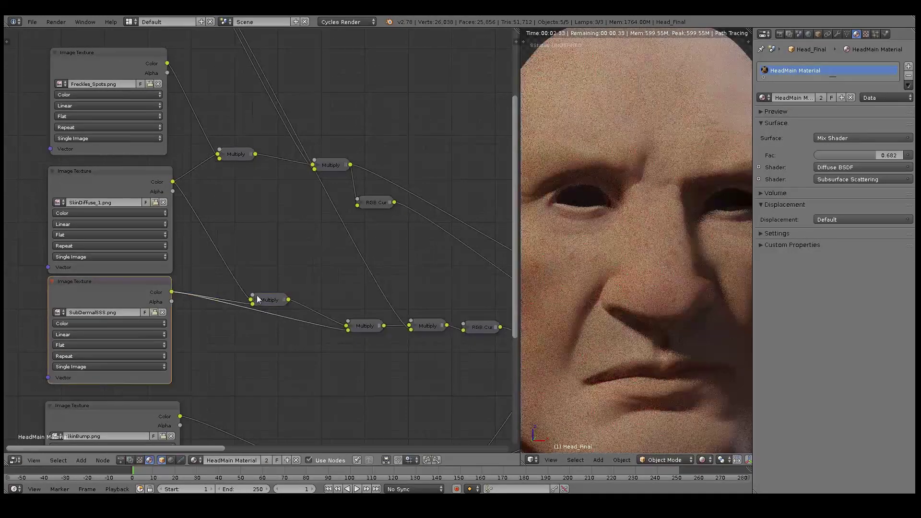
left_click_drag(257, 298, 278, 294)
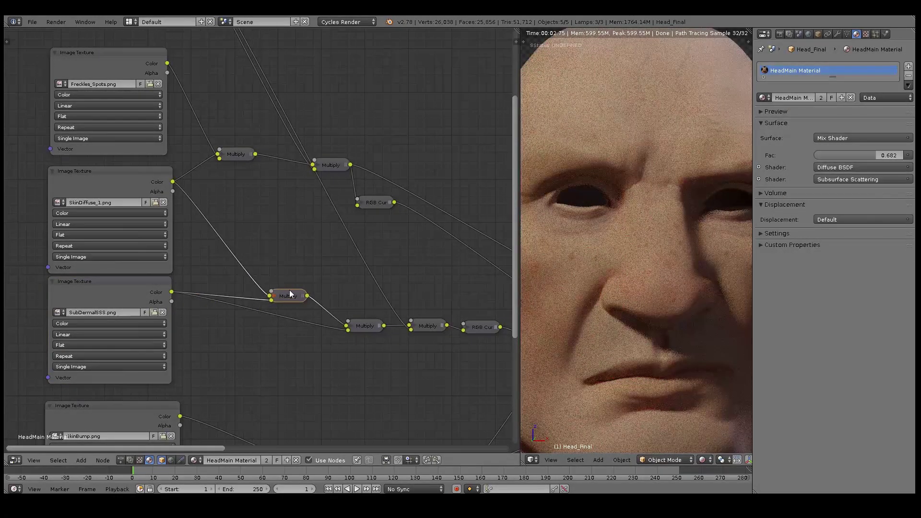
Preview the copied Multiply node and adjust its factor, then delete the node while keeping the SkinDiffuse_1.png link.
left_click(290, 294, "ctrl+shift")
middle_click_drag(378, 322, 309, 318)
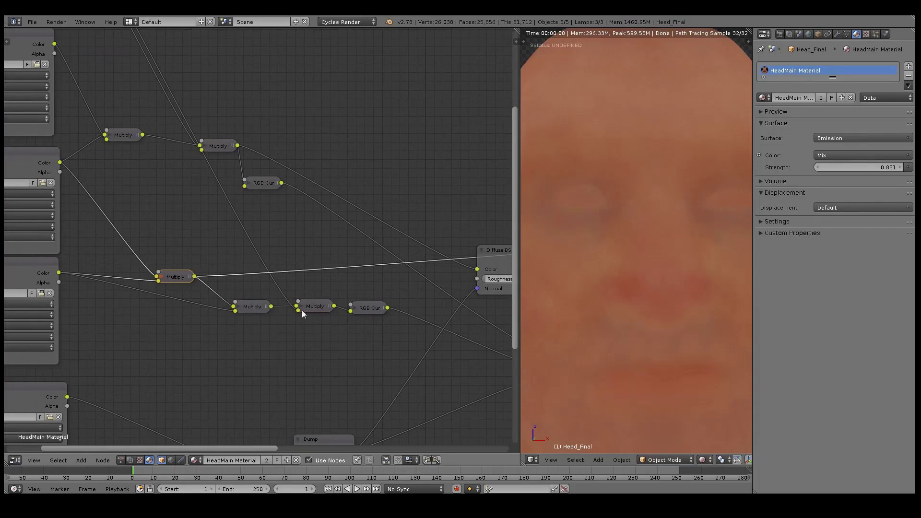
left_click(166, 279)
mouse_move(191, 319)
left_mouse_down()
mouse_move(212, 319)
mouse_move(177, 320)
mouse_move(201, 322)
left_mouse_up()
left_click(164, 281)
middle_click_drag(207, 300, 231, 295)
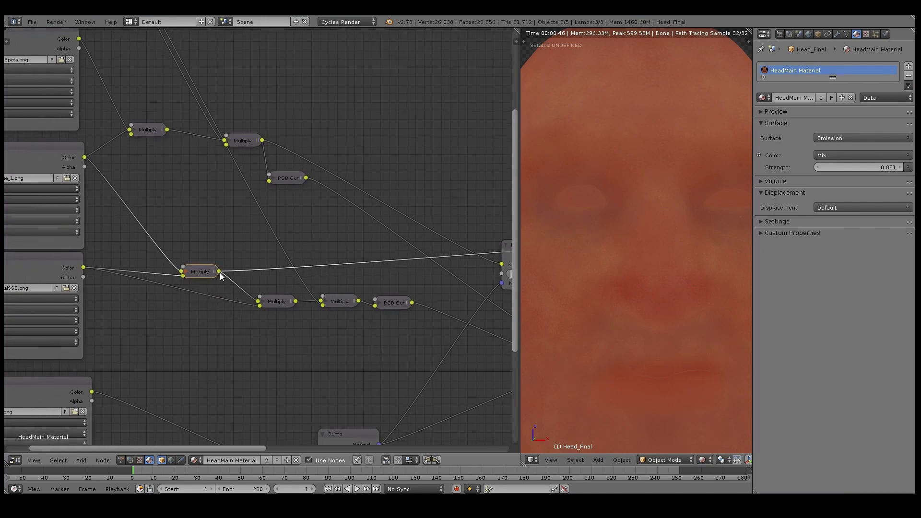
left_click_drag(220, 273, 259, 313)
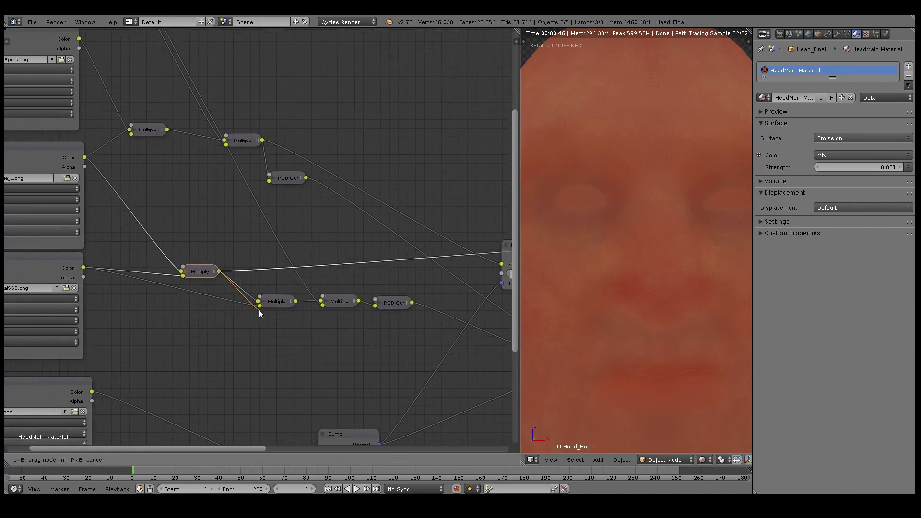
left_click_drag(219, 273, 231, 303)
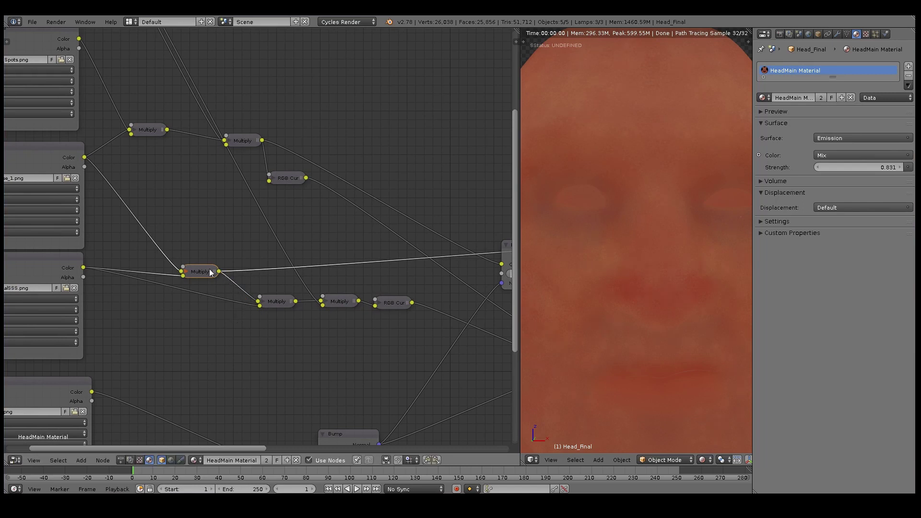
key("ctrl+x")
Preview the RGB Curves output at the end of the subdermal chain and examine the color feeding the Subsurface Scattering radius.
middle_click_drag(195, 276, 273, 318)
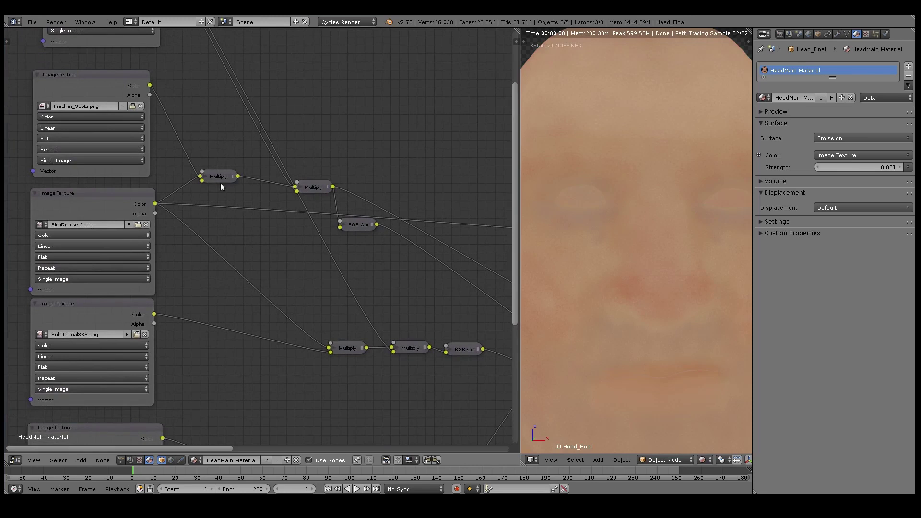
scroll(241, 204, "down", 2)
middle_click_drag(451, 362, 249, 323)
left_click(238, 290, "ctrl+shift")
middle_click_drag(216, 291, 274, 301)
scroll(454, 276, "down", 2)
scroll(561, 279, "down", 1)
scroll(562, 280, "down", 1)
scroll(562, 280, "up", 1)
scroll(245, 290, "up", 1)
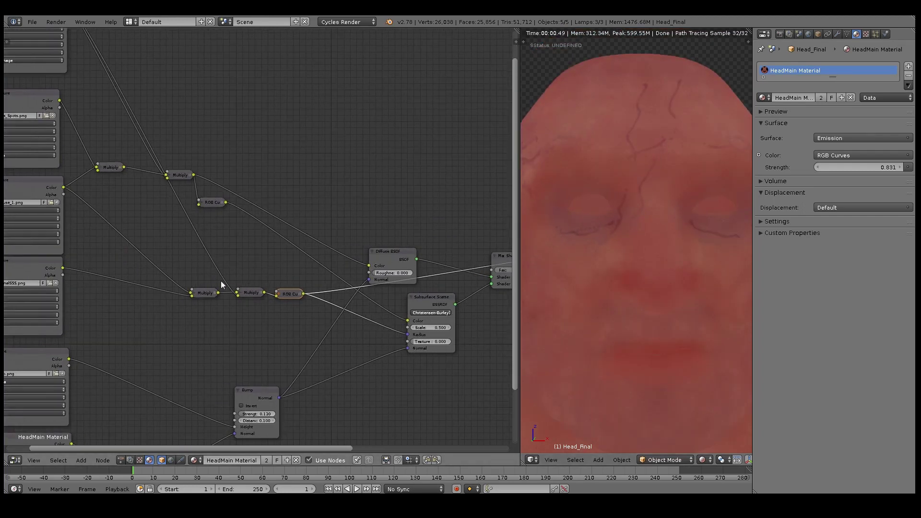
middle_click_drag(175, 293, 237, 303)
scroll(303, 312, "up", 2)
scroll(221, 281, "up", 1)
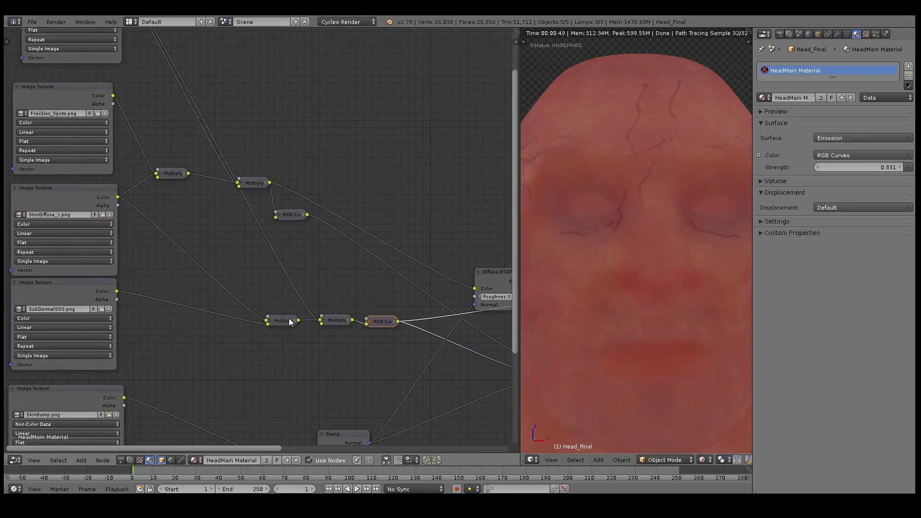
Duplicate the freckles Multiply node between the two subdermal Multiply nodes and connect Freckles_Spots.png color to the copy.
left_click_drag(290, 322, 235, 320)
left_click(172, 174)
key("shift+d")
left_click(271, 321)
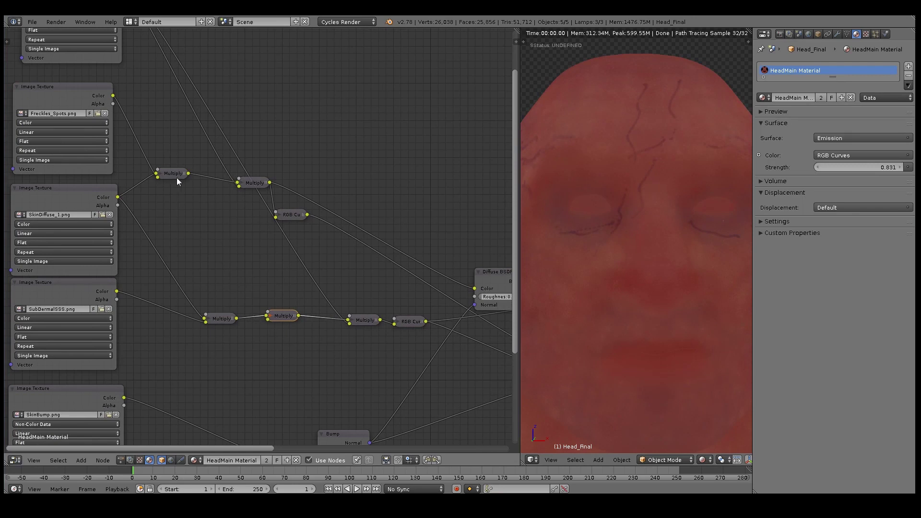
left_click_drag(113, 96, 266, 321)
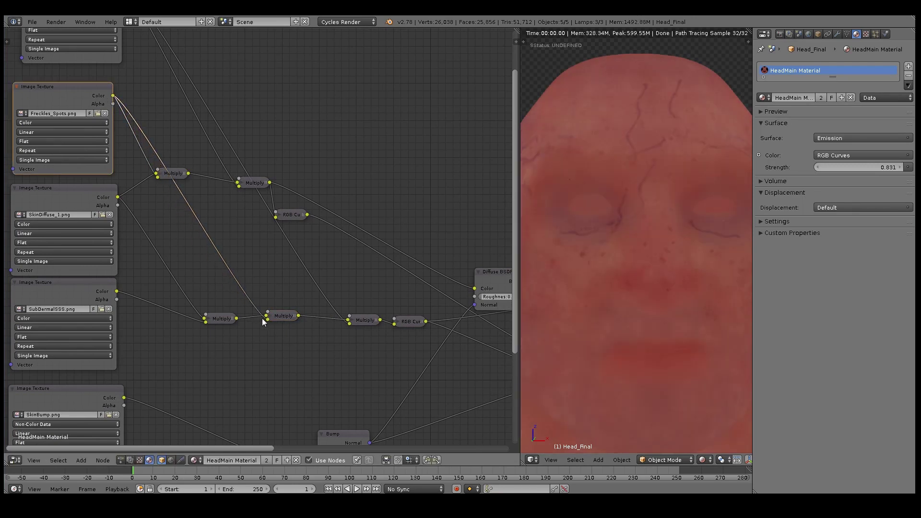
Raise the factor of the subdermal freckles Multiply node, collapse it, and preview the Mix Shader result on the head.
left_click(267, 316)
left_click_drag(296, 352, 306, 354)
left_click(270, 316)
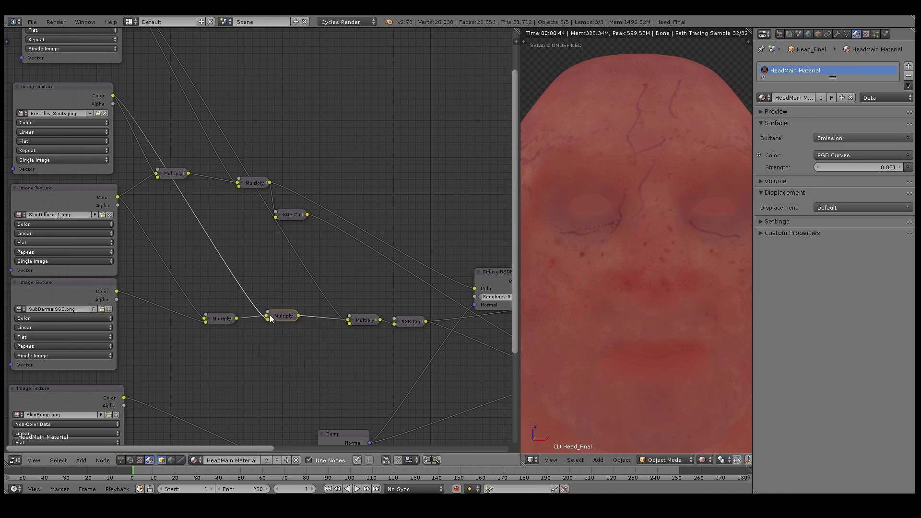
scroll(387, 324, "down", 3)
middle_click_drag(401, 333, 147, 303)
left_click(326, 240, "ctrl+shift")
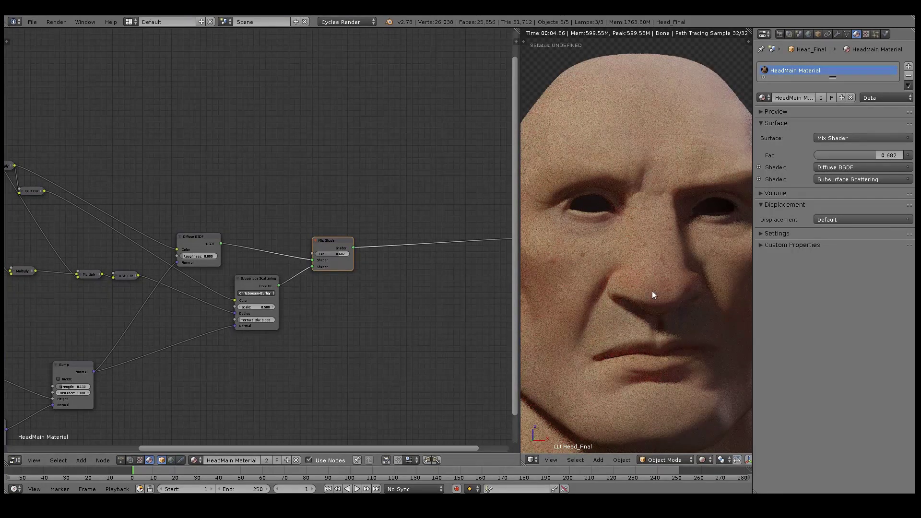
Insert an Add Shader node on the link between the Mix Shader and the Material Output.
middle_click_drag(372, 264, 245, 275)
scroll(267, 293, "up", 3)
middle_click_drag(332, 303, 312, 297)
key("shift+a")
mouse_move(176, 287)
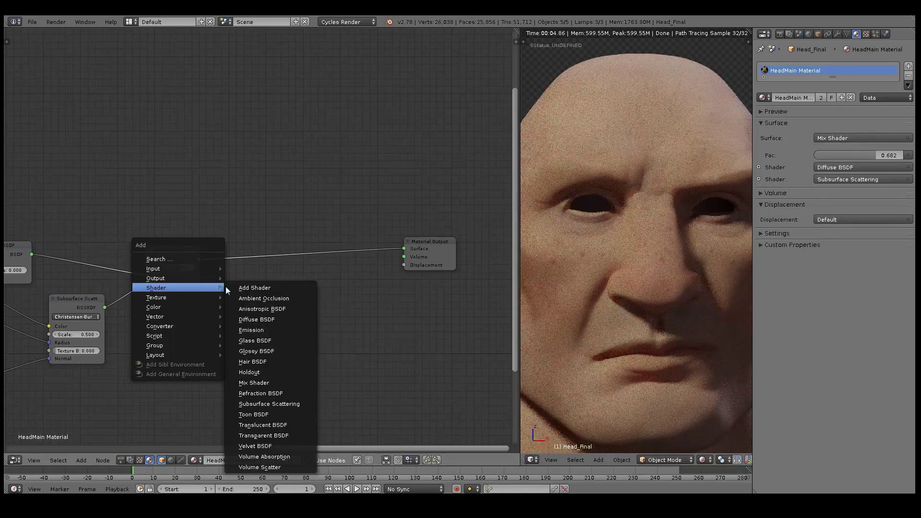
left_click(249, 288)
left_click(252, 264)
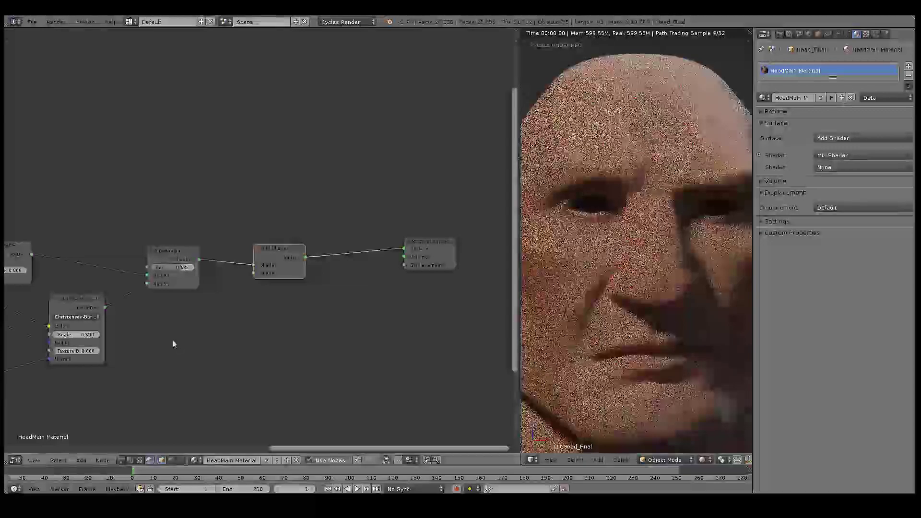
Add a Glossy BSDF node below the Mix Shader and connect it to the Add Shader's second shader input.
key("shift+a")
mouse_move(159, 339)
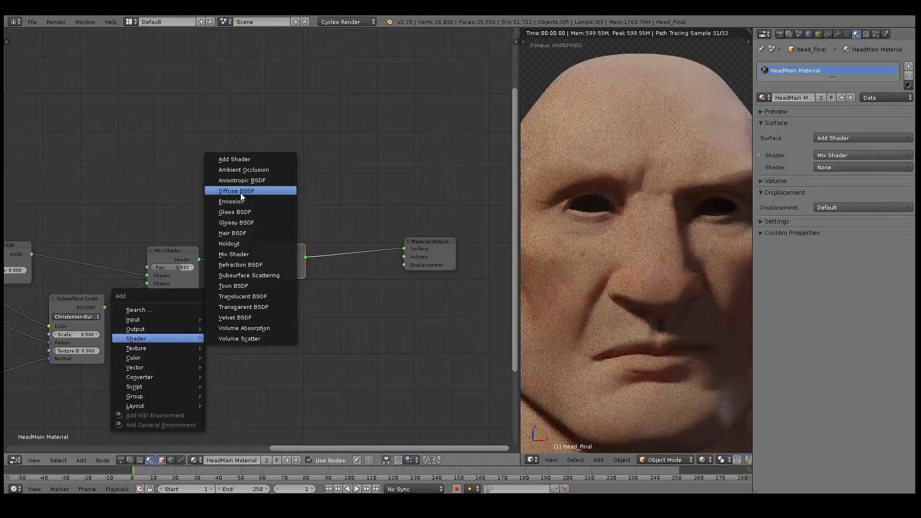
left_click(238, 222)
left_click(141, 319)
left_click_drag(197, 332, 253, 273)
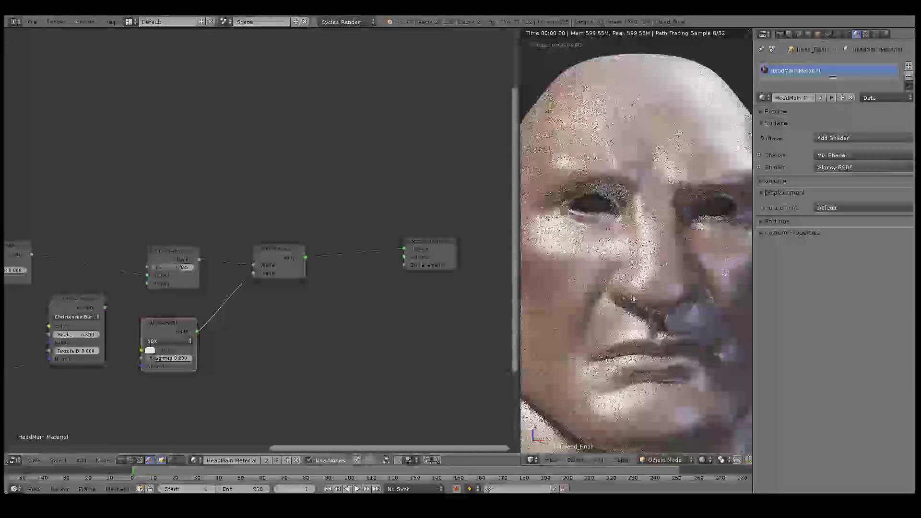
Connect the Bump node's Normal output to the Glossy BSDF's Normal input and tidy the position of the Add Shader node.
middle_click_drag(289, 283, 489, 219)
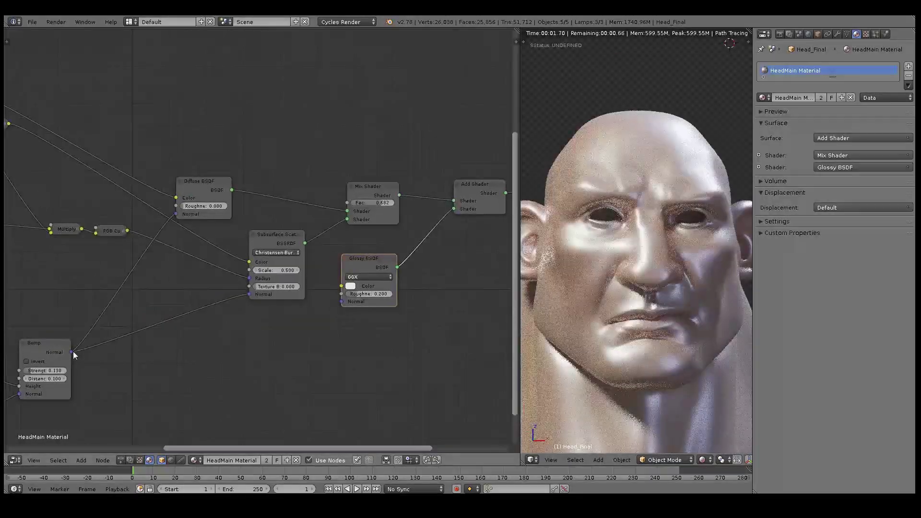
left_click_drag(71, 351, 339, 303)
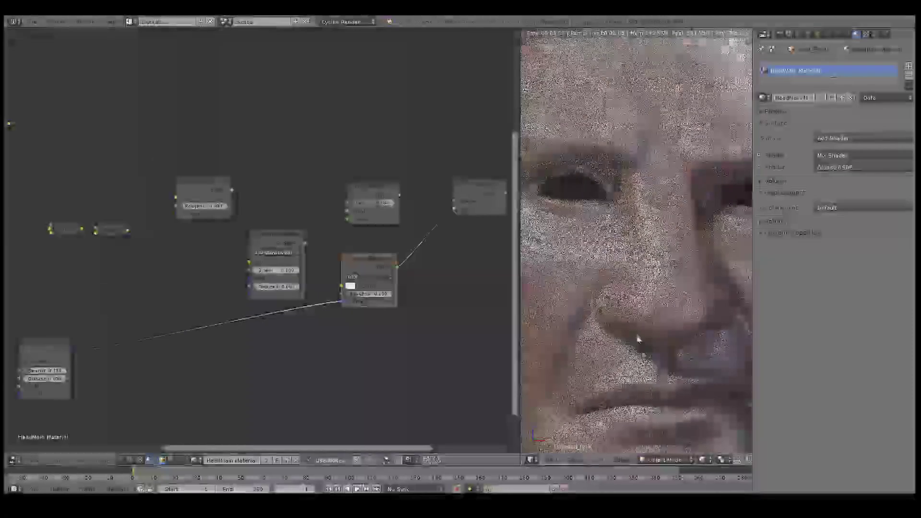
scroll(646, 353, "down", 3)
middle_click_drag(379, 258, 280, 269)
left_click_drag(281, 269, 286, 266)
left_click_drag(370, 194, 375, 194)
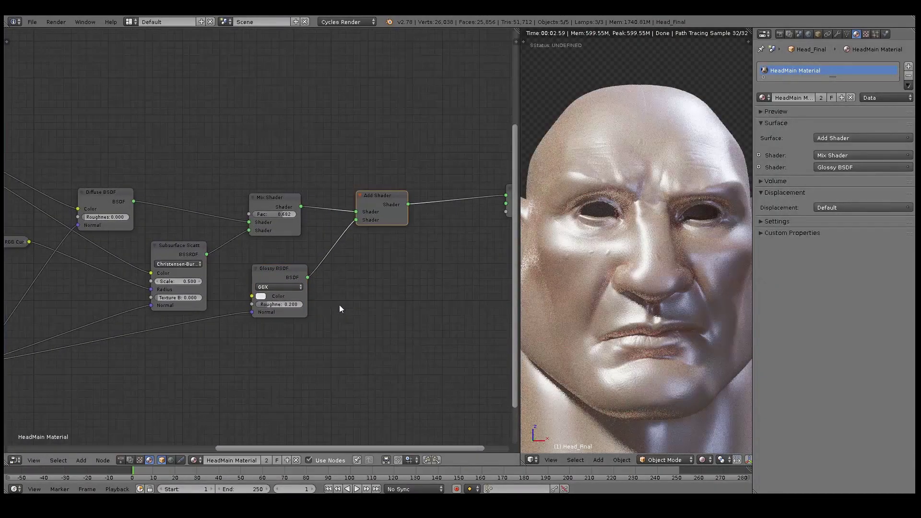
middle_click_drag(347, 306, 341, 305)
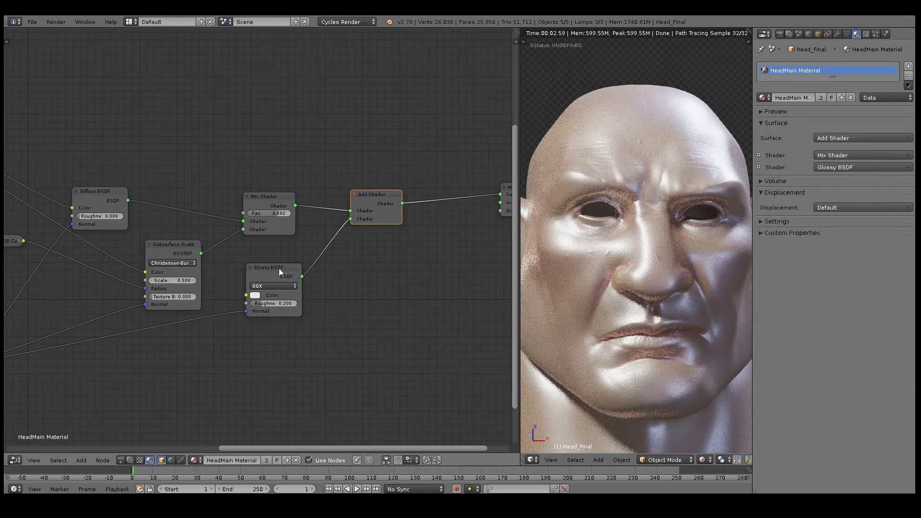
Add a Fresnel node below the Subsurface Scattering node and connect its Fac output to the Glossy BSDF color.
key("shift+a")
mouse_move(249, 346)
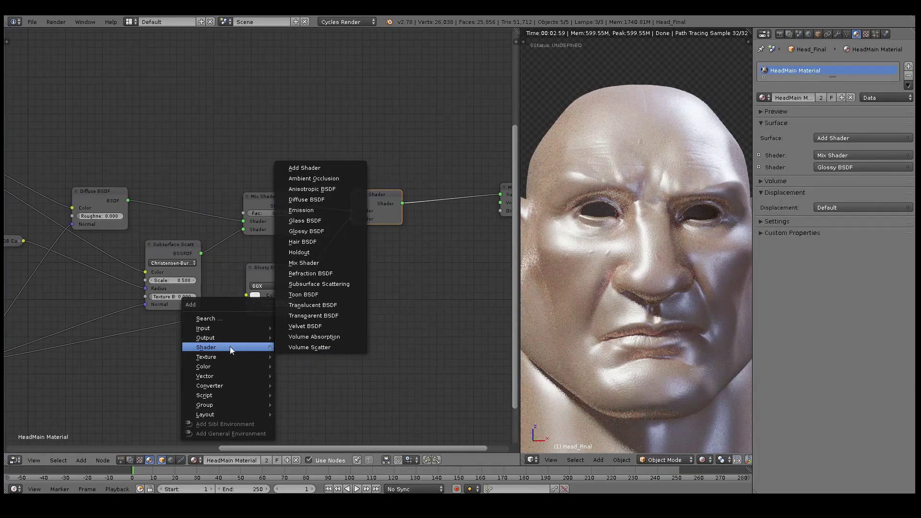
mouse_move(231, 325)
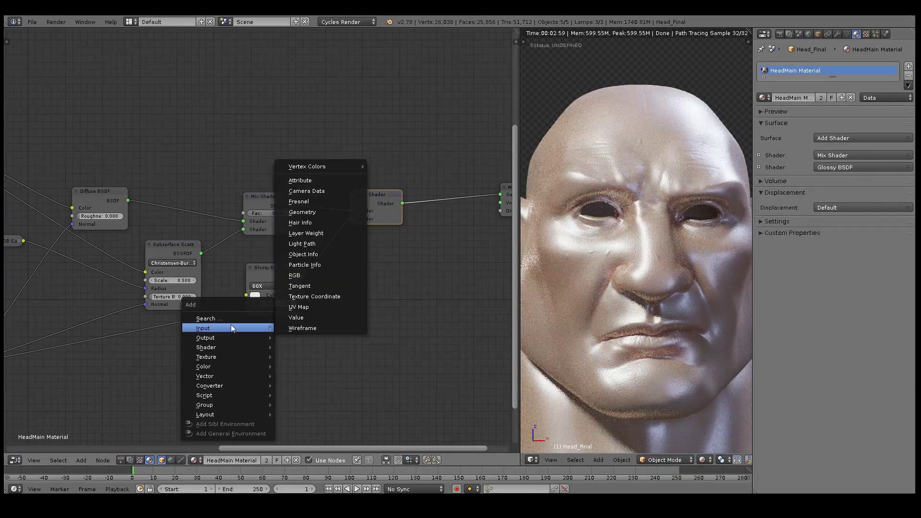
left_click(318, 205)
left_click(176, 379)
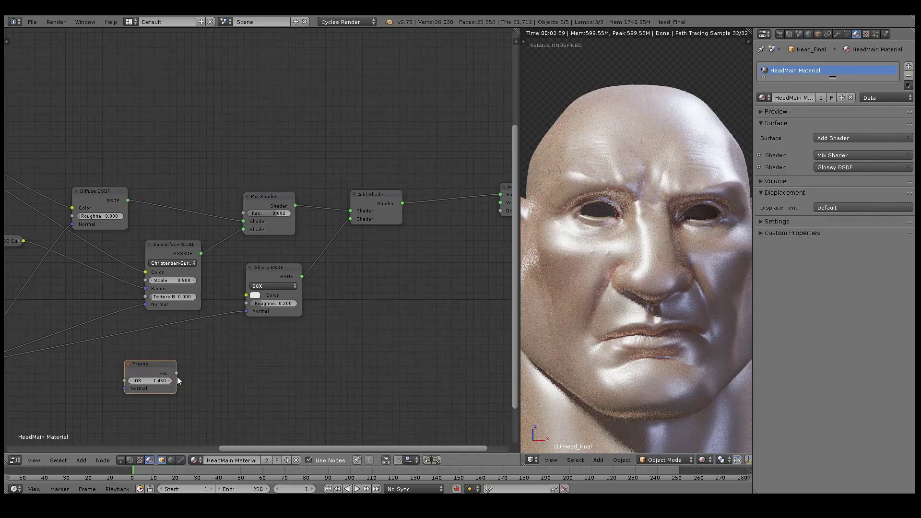
left_click_drag(177, 374, 246, 296)
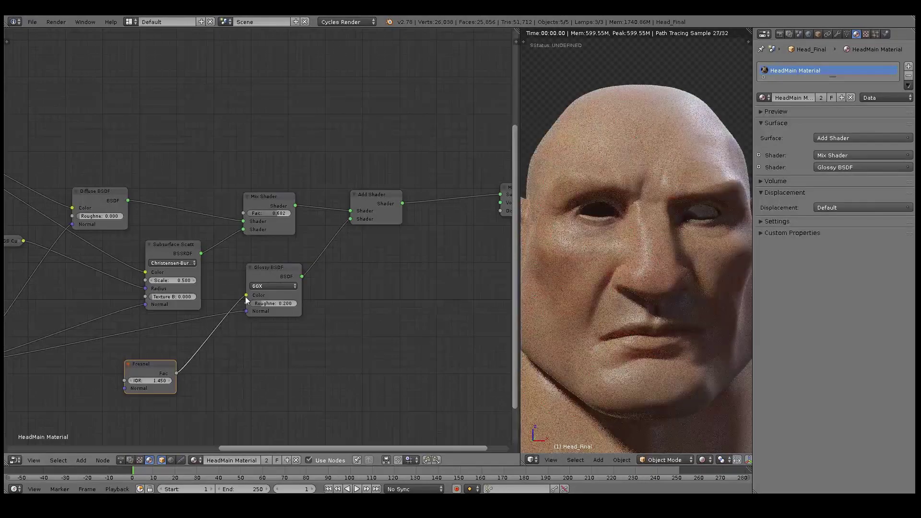
Preview the Fresnel node on the head and connect the Bump node's Normal output to the Fresnel Normal input.
left_click(156, 362, "ctrl+shift")
middle_click_drag(144, 366, 200, 300)
left_click_drag(200, 300, 160, 334)
left_click_drag(24, 297, 141, 354)
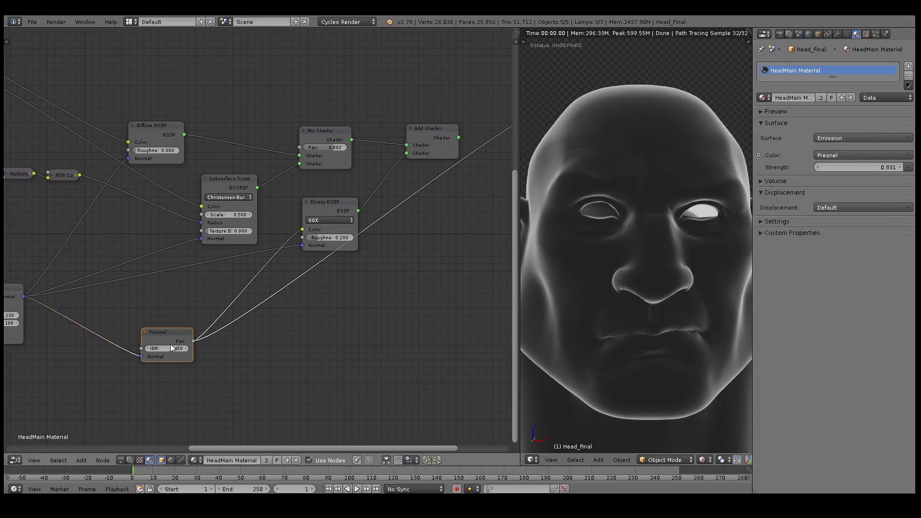
Insert a ColorRamp node on the Fresnel output that feeds the Glossy BSDF color.
key("shift+a")
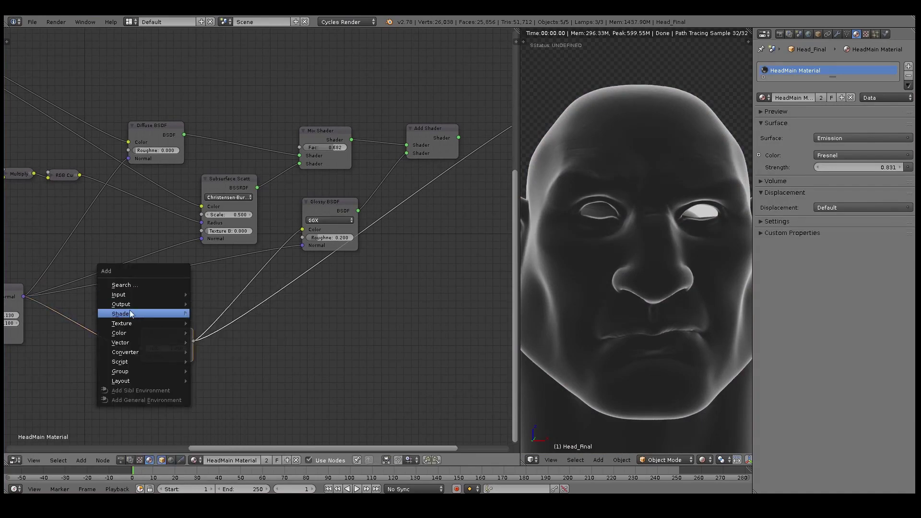
mouse_move(130, 305)
mouse_move(131, 351)
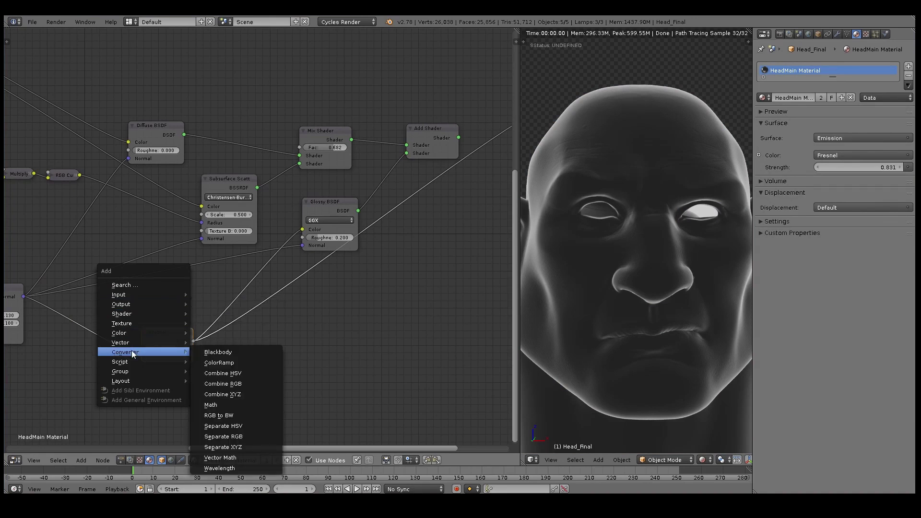
left_click(224, 363)
left_click(220, 303)
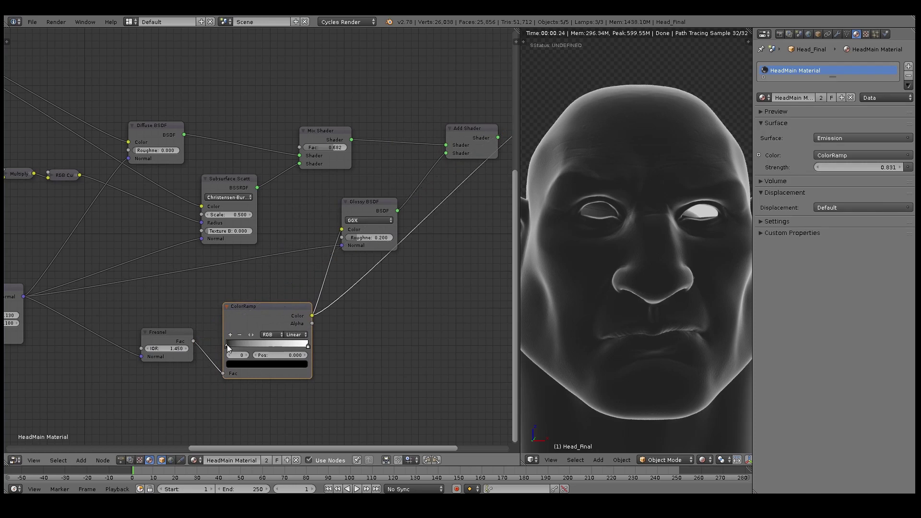
Move the ColorRamp's black stop to position 0.064, then collapse the node and place it beside the Fresnel node.
left_click_drag(227, 345, 232, 347)
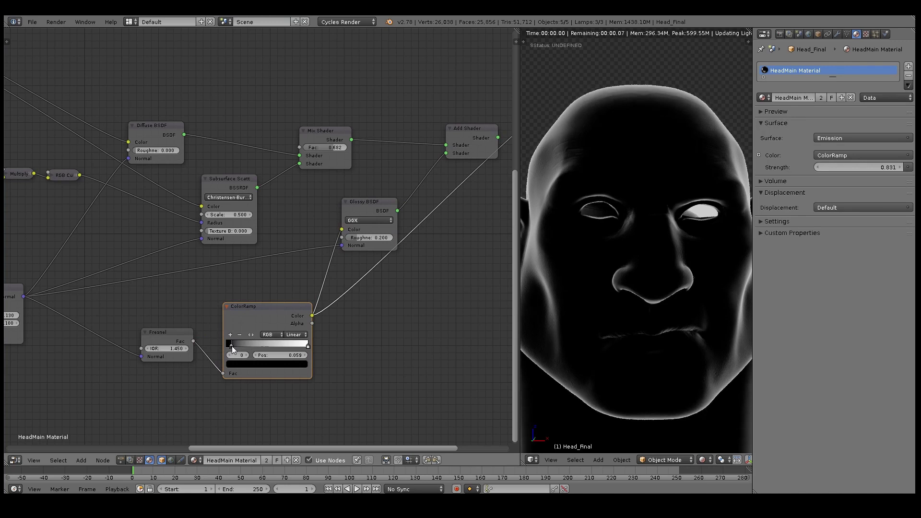
left_click(227, 306)
left_click_drag(242, 313, 225, 330)
Insert a Math node set to Add between the ColorRamp and the Glossy BSDF color.
key("shift+a")
mouse_move(183, 286)
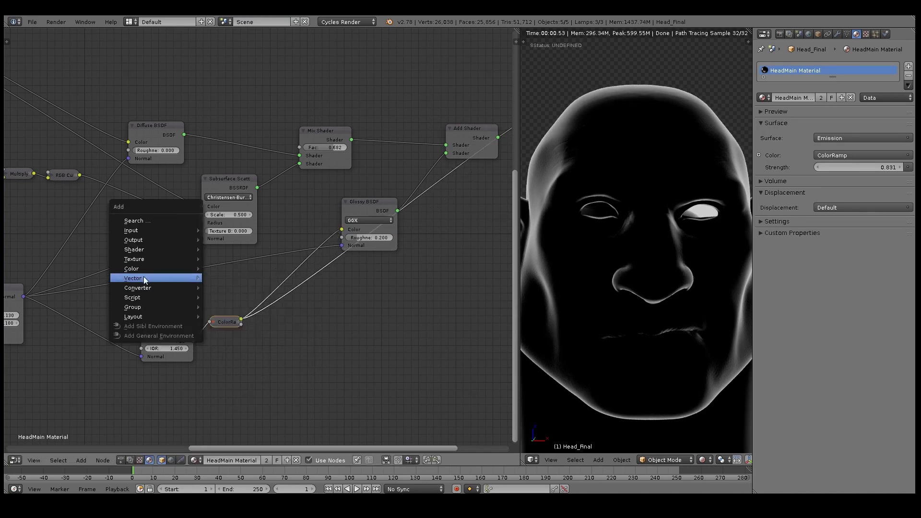
left_click(237, 340)
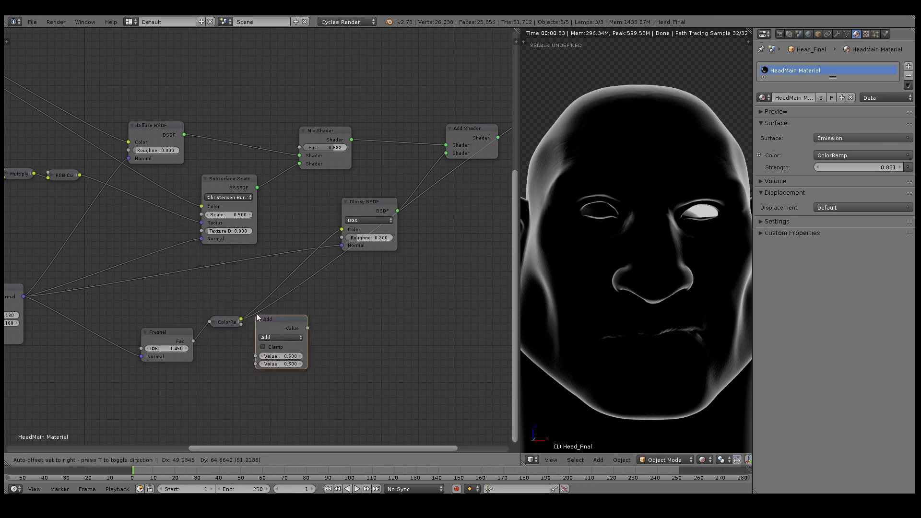
left_click(272, 287)
left_click(289, 305)
middle_click_drag(211, 382, 272, 322)
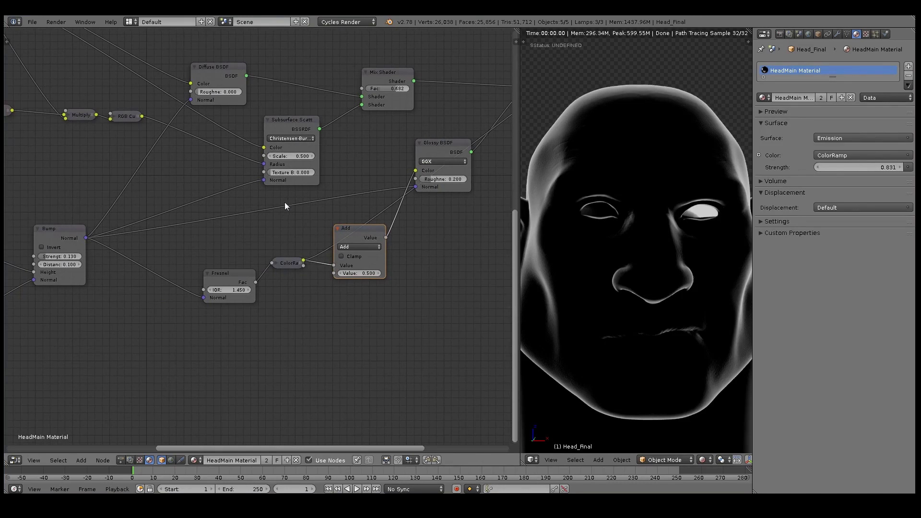
Duplicate the NormalMap_Bake Image Texture, connect the copy's Color to the Add node's second value, and preview the Add node on the head.
key("shift+a")
scroll(43, 295, "down", 2)
scroll(41, 291, "down", 4)
middle_click_drag(77, 294, 111, 289)
left_click(68, 263)
key("shift+s")
key("shift+d")
left_click(261, 325)
scroll(261, 324, "up", 3)
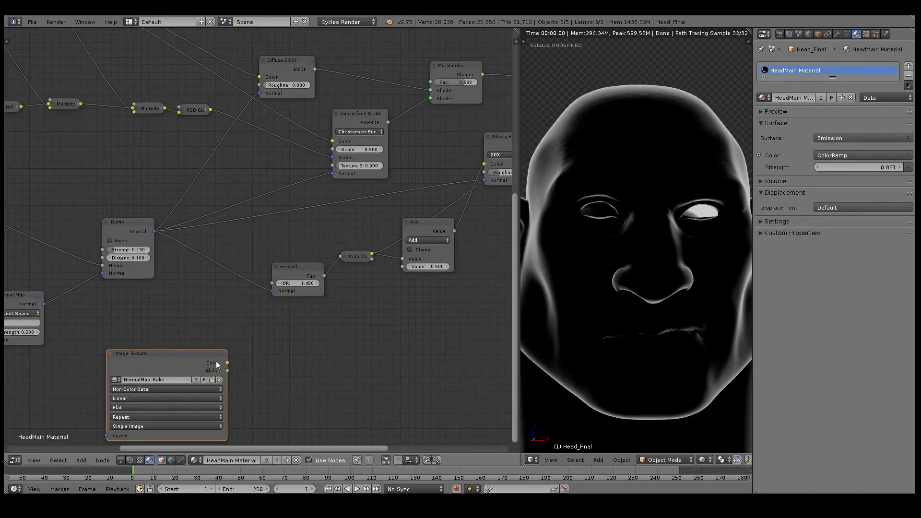
left_click_drag(228, 363, 402, 267)
left_click(447, 223, "ctrl+shift")
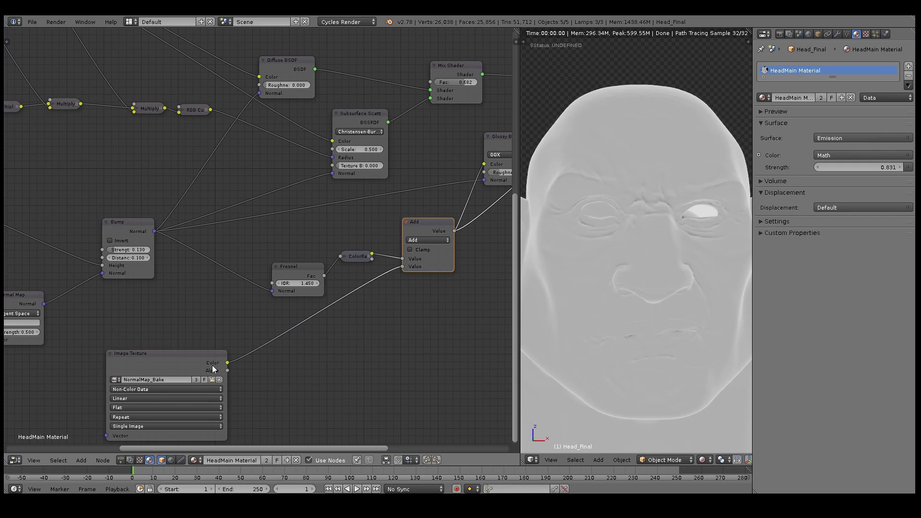
Load Spec.png from the Textures folder into the duplicated Image Texture node.
left_click(211, 380)
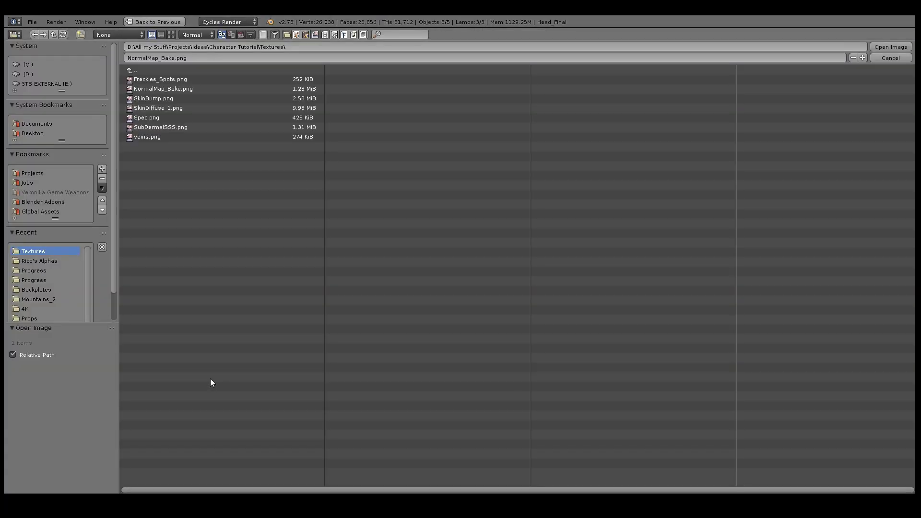
left_click(170, 35)
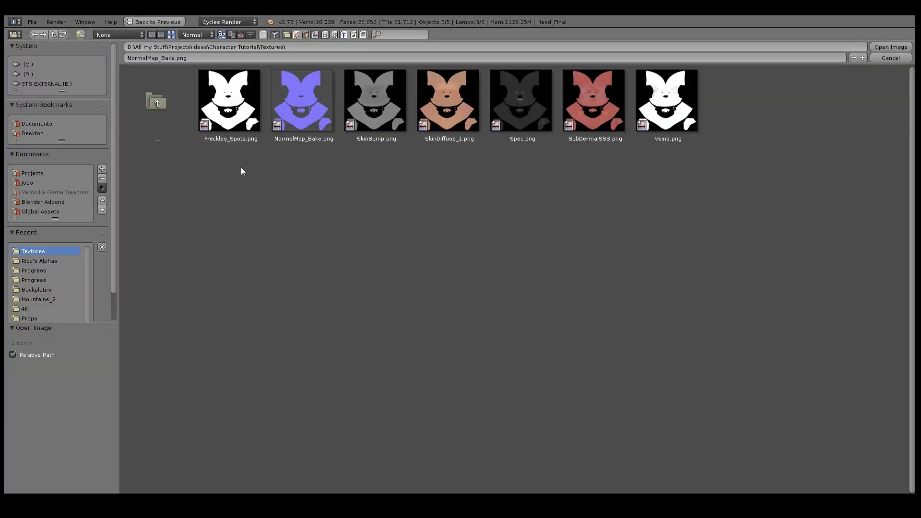
left_click(691, 104)
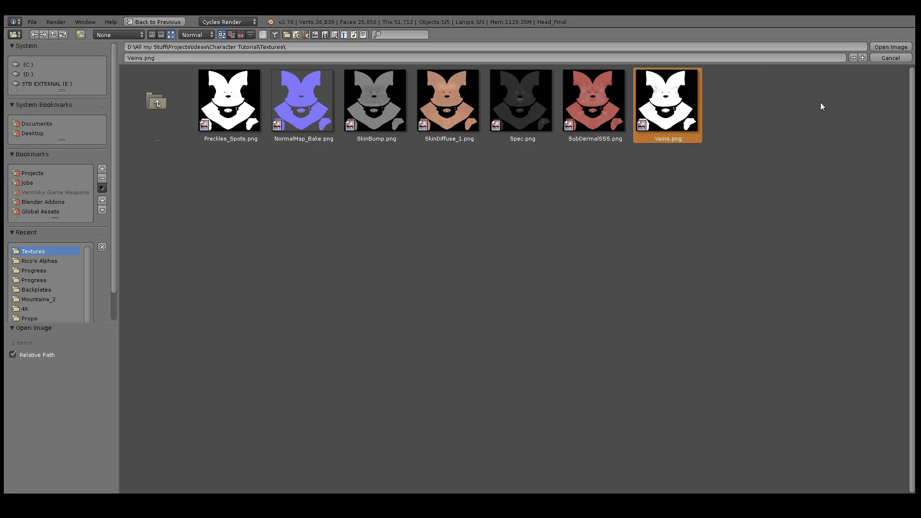
left_click(517, 99)
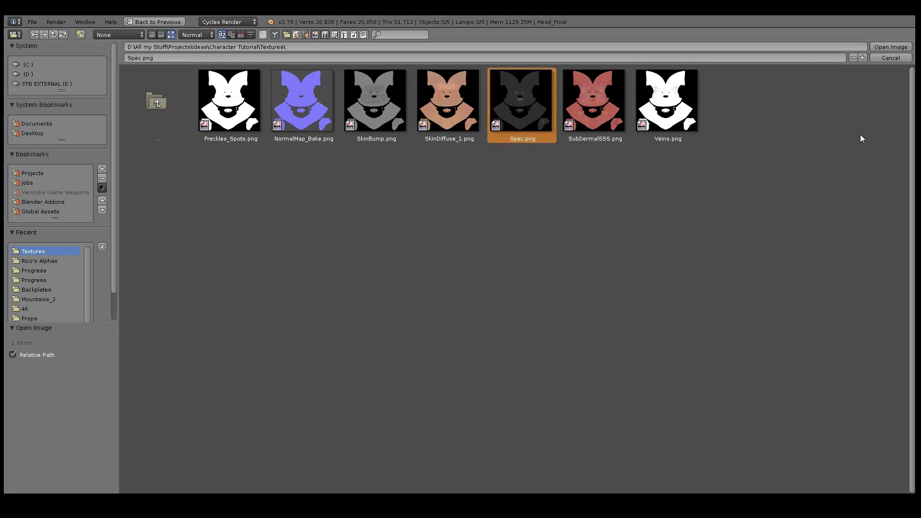
left_click(892, 47)
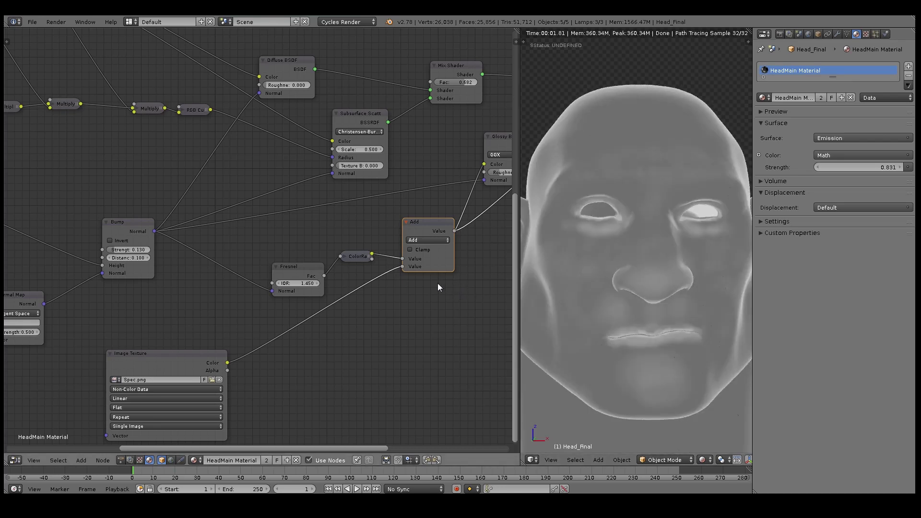
Expand the ColorRamp, move its black stop further toward white to narrow the Fresnel rim, and collapse the node again.
middle_click_drag(438, 282, 350, 279)
left_click_drag(126, 354, 158, 357)
scroll(267, 281, "up", 2)
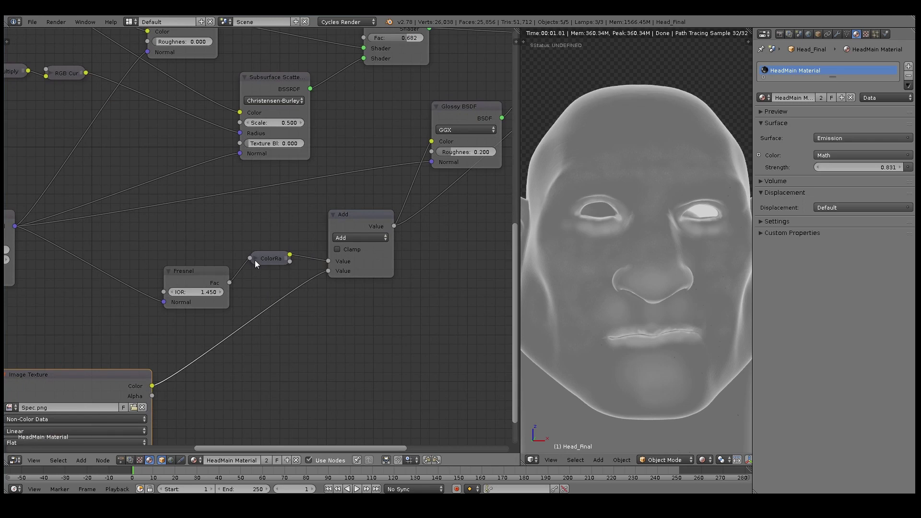
left_click(255, 258)
mouse_move(263, 306)
left_mouse_down()
mouse_move(298, 309)
mouse_move(273, 309)
left_mouse_up()
left_click(256, 260)
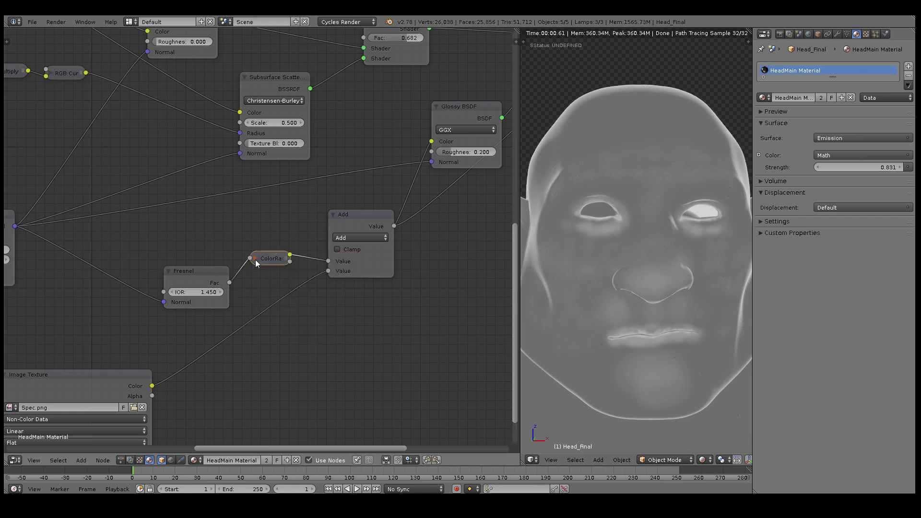
Preview the Add Shader result on the head and move the Fresnel node up level with the ColorRamp.
middle_click_drag(258, 362, 295, 282)
middle_click_drag(446, 216, 166, 374)
left_click(346, 93, "ctrl+shift")
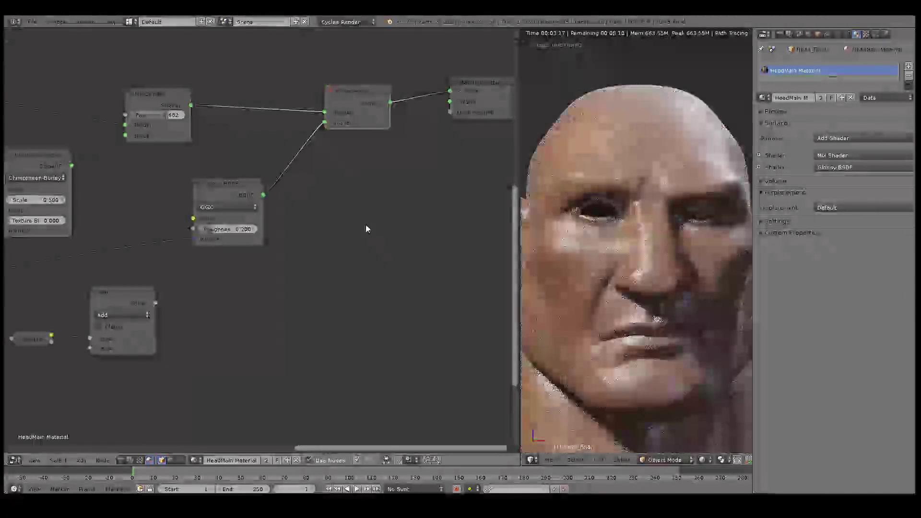
middle_click_drag(301, 269, 405, 201)
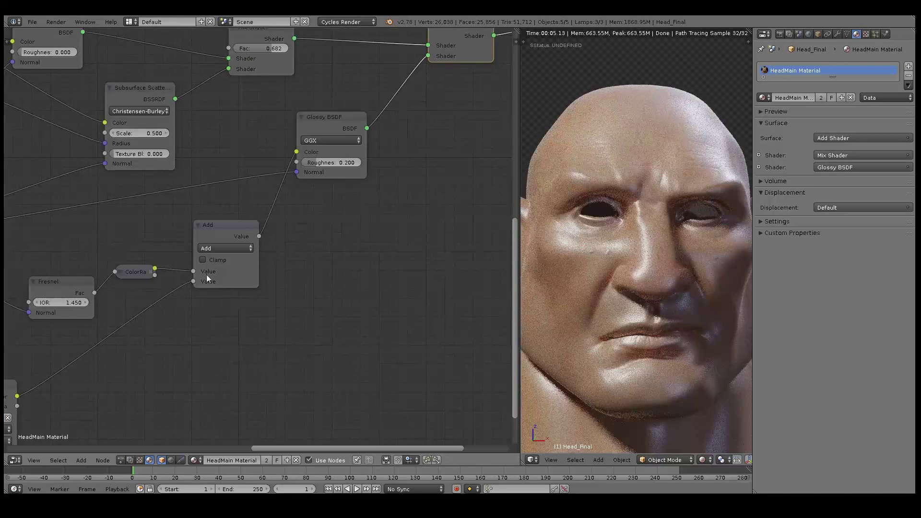
middle_click_drag(206, 274, 335, 242)
left_click_drag(208, 244, 188, 225)
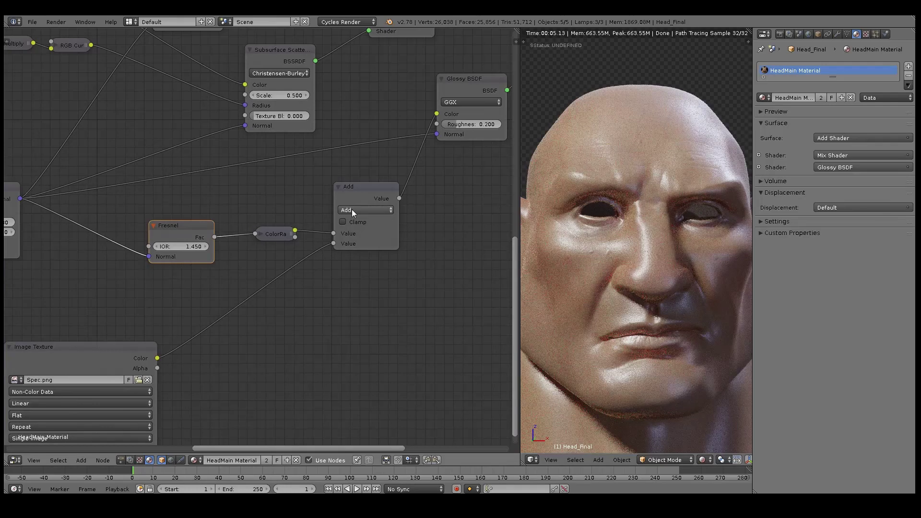
Preview the Math node on the head, try its Multiply operation, and return it to Add.
left_click(364, 192, "ctrl+shift")
left_click(364, 212)
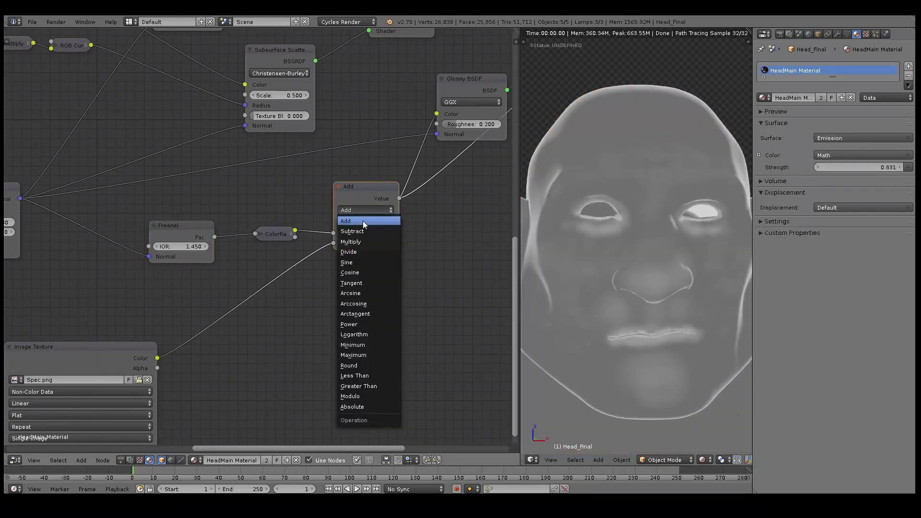
left_click(362, 242)
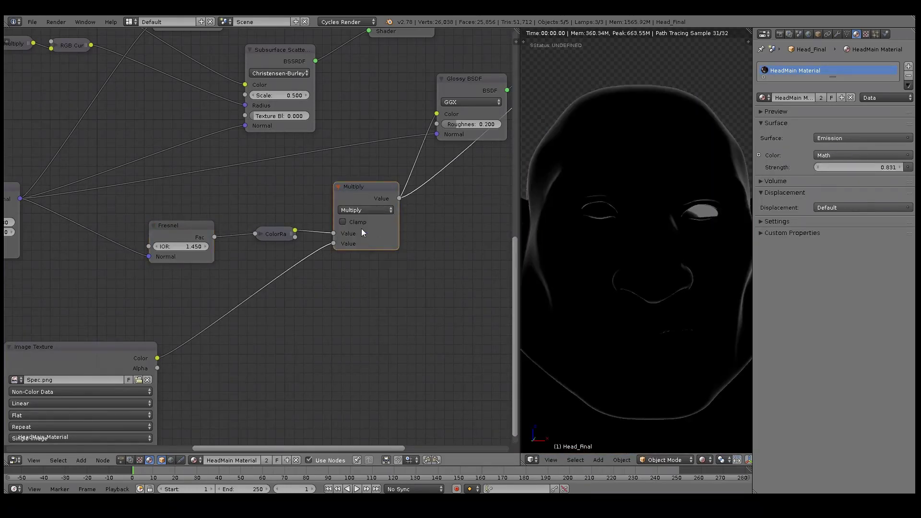
left_click(362, 211)
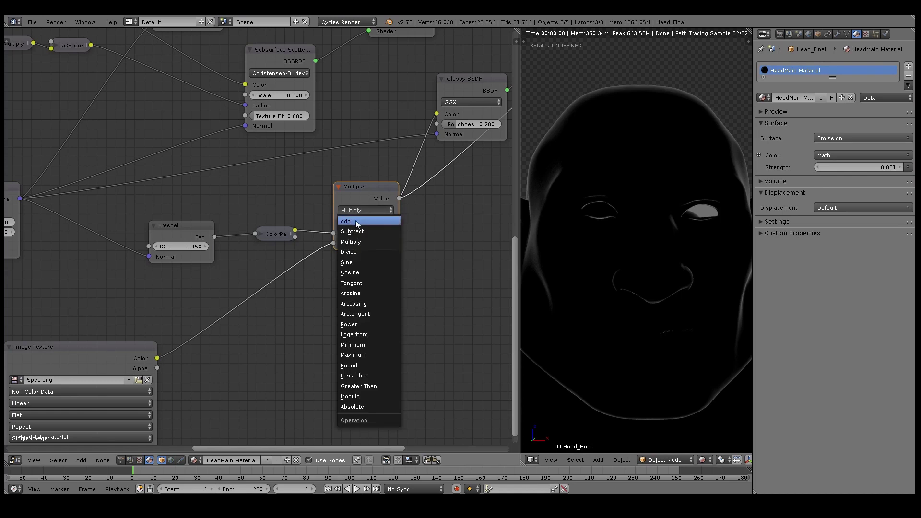
left_click(355, 220)
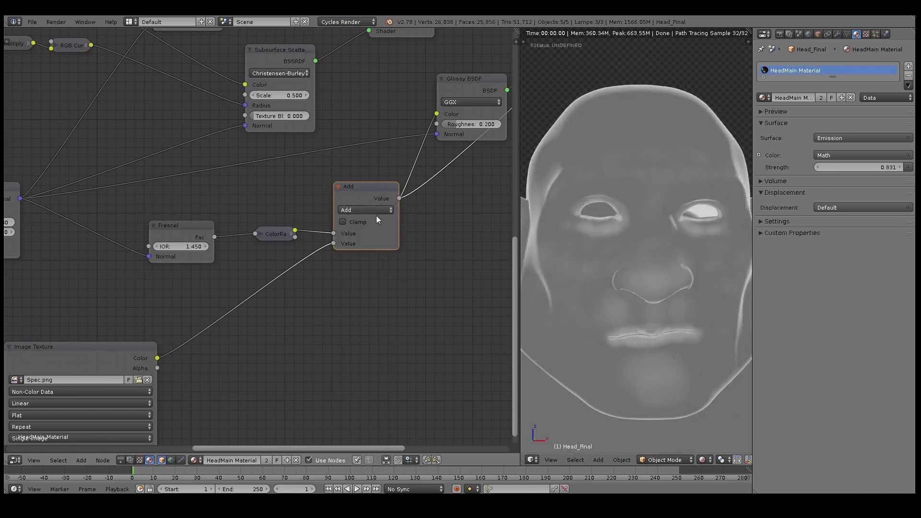
Insert an RGB Curves node between the Spec.png texture and the Add node's second value.
key("shift+a")
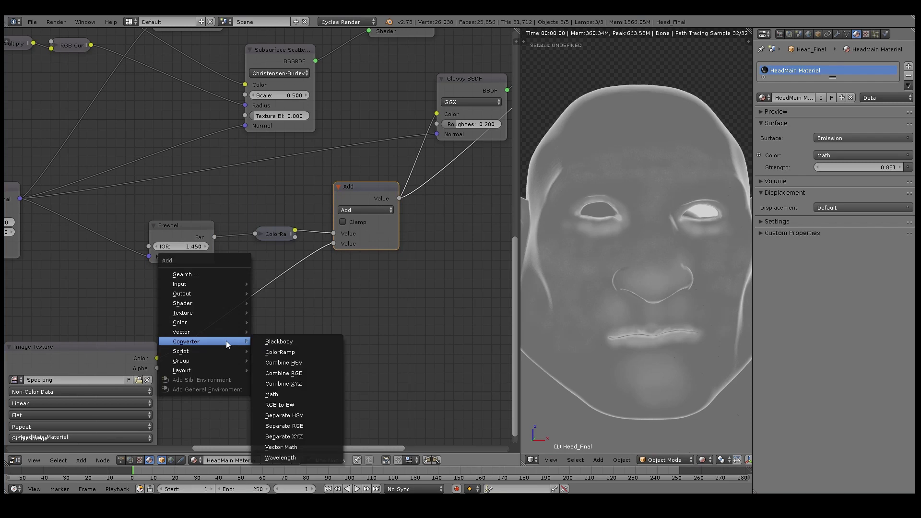
mouse_move(201, 322)
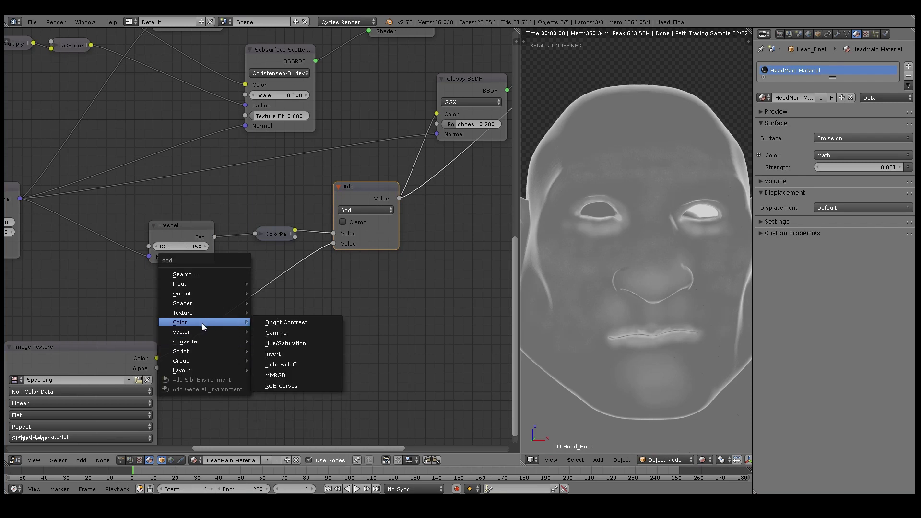
left_click(287, 384)
left_click(243, 290)
Shape the RGB Curves into an S-curve with a low point at about X 0.27, Y 0.08 and a raised upper point to increase specular contrast.
left_click_drag(328, 370, 316, 378)
scroll(657, 322, "up", 5)
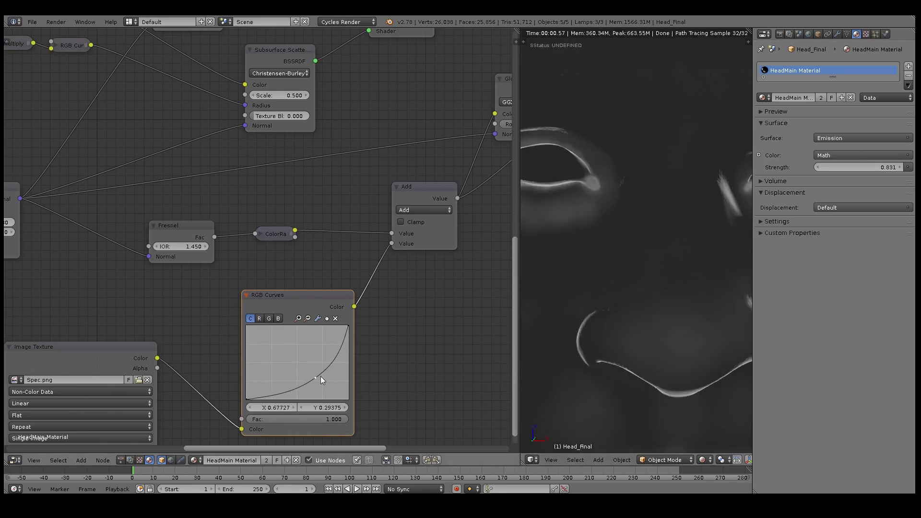
left_click_drag(315, 378, 340, 332)
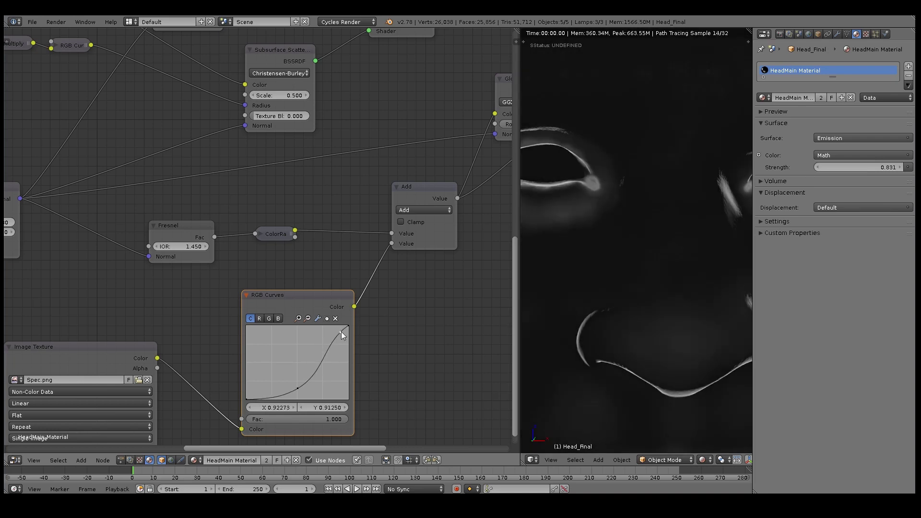
left_click_drag(298, 388, 262, 396)
left_click_drag(341, 332, 309, 355)
mouse_move(261, 398)
left_mouse_down()
mouse_move(281, 396)
mouse_move(274, 394)
left_mouse_up()
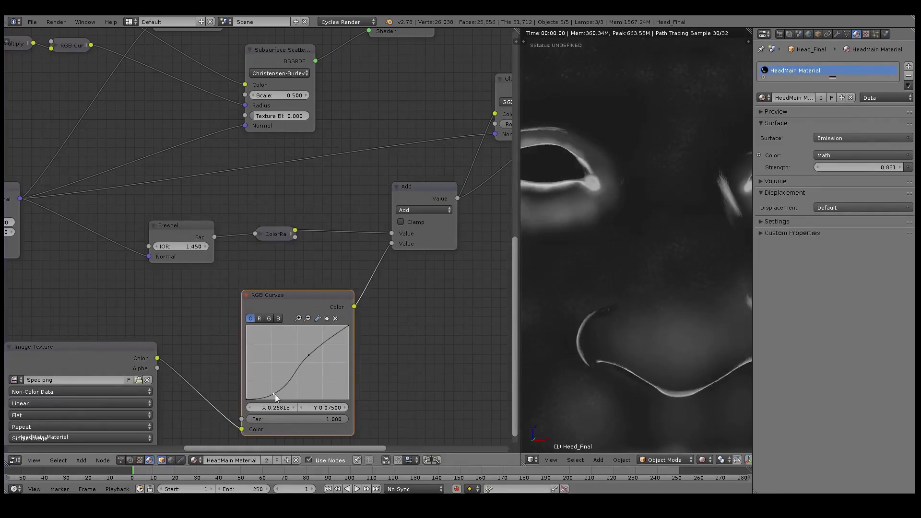
scroll(647, 263, "down", 5)
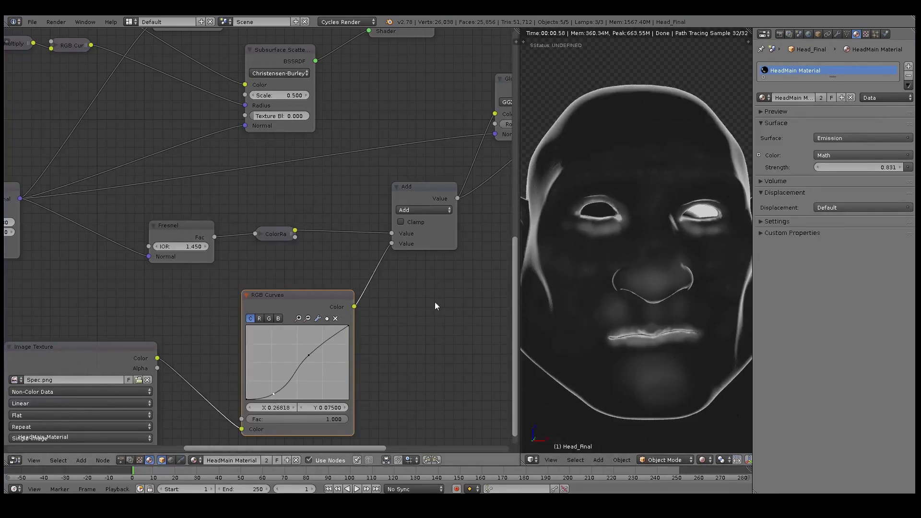
Switch the head preview back to the full material from the Add Shader node.
scroll(436, 292, "down", 3)
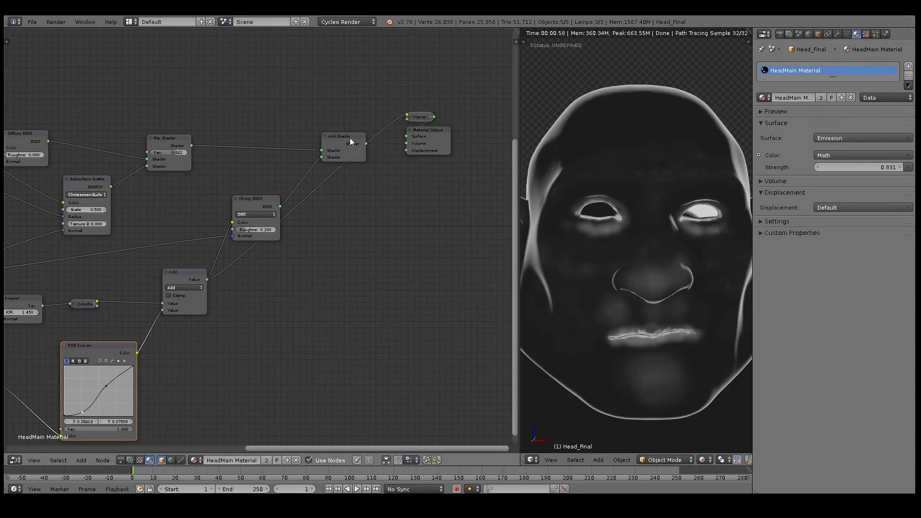
left_click(349, 142, "ctrl+shift")
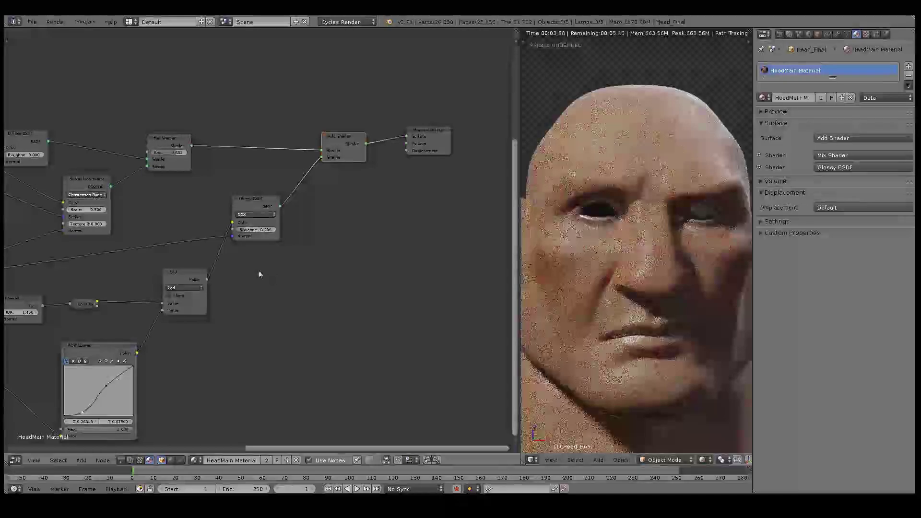
middle_click_drag(240, 268, 303, 270)
scroll(332, 263, "up", 2)
Duplicate the Add math node onto its link to the Glossy BSDF color, set the copy to Multiply, and set its second value to 0.300.
left_click_drag(263, 281, 241, 289)
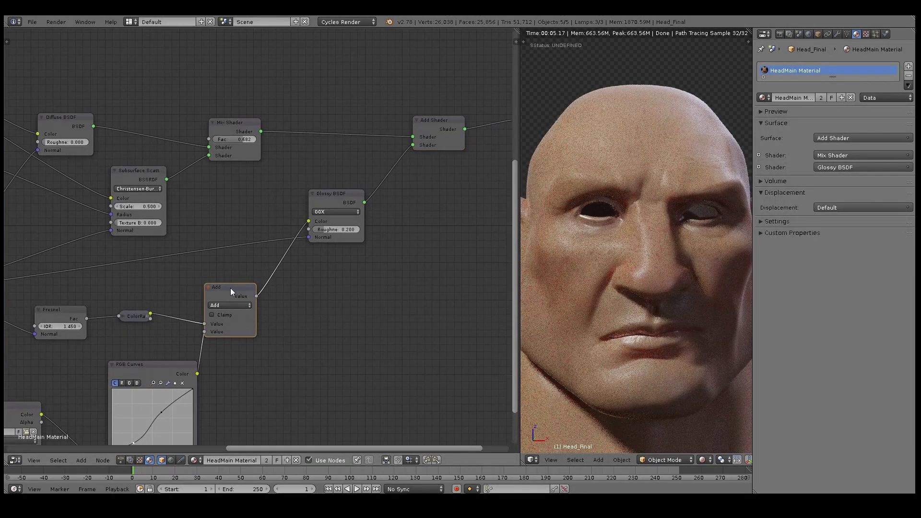
key("shift+d")
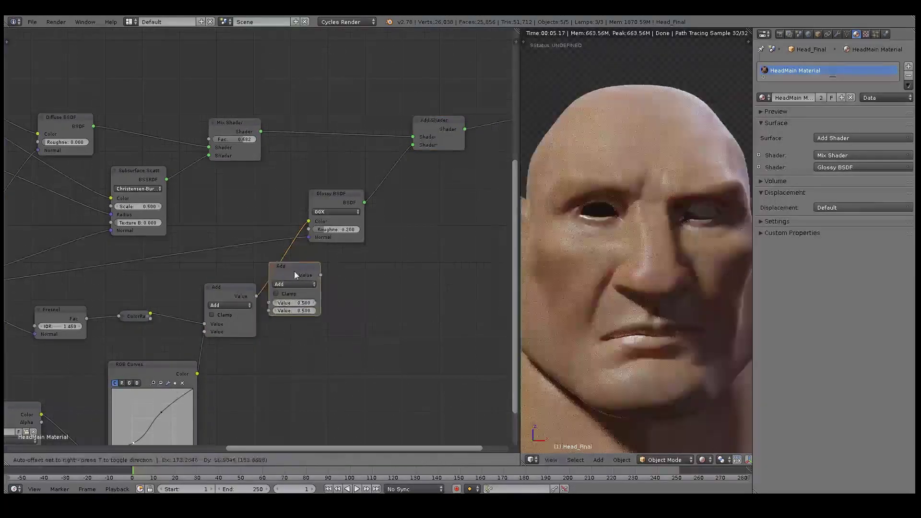
left_click(311, 272)
left_click(317, 285)
left_click(312, 259)
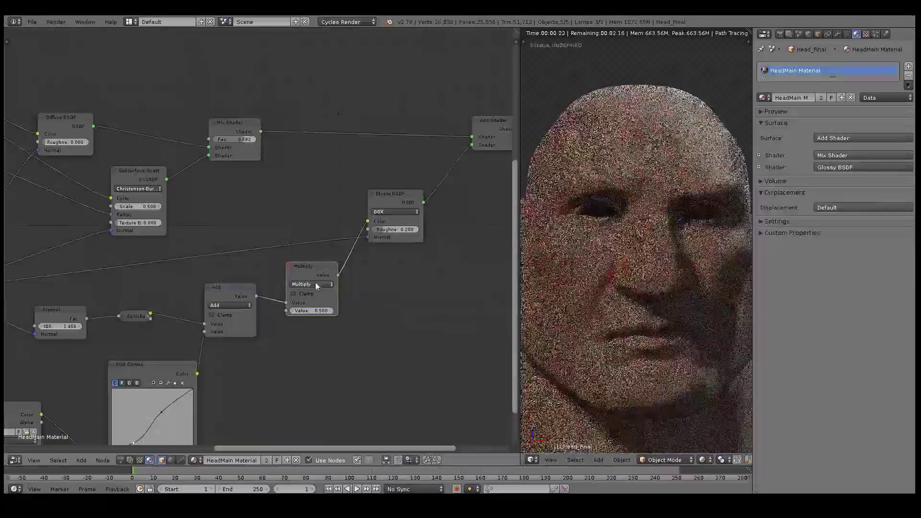
left_click(293, 311)
left_click(293, 311)
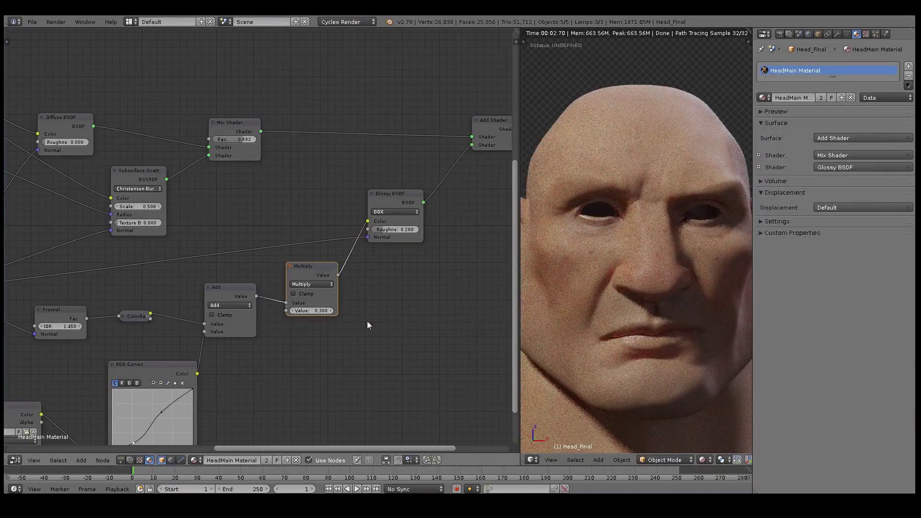
Switch the 3D viewport from the rendered preview to wireframe and start a full render of the scene.
middle_click_drag(676, 304, 653, 312)
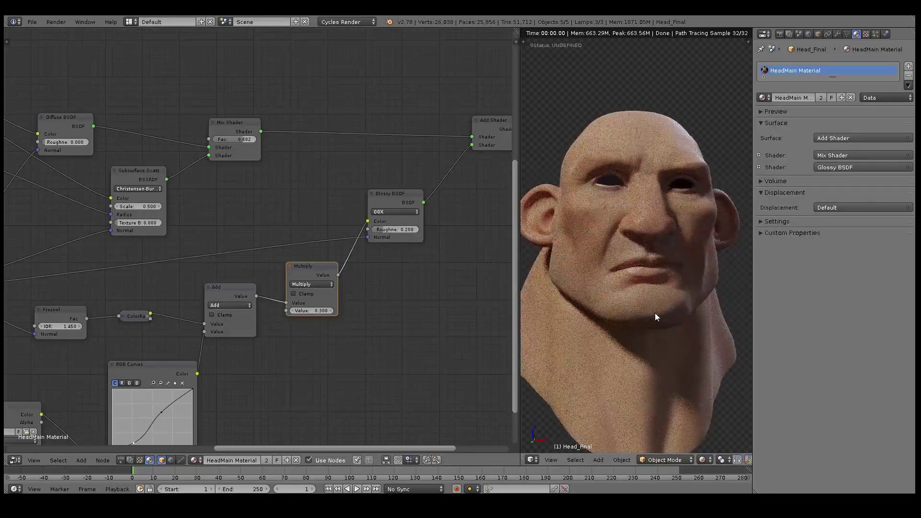
key("shift+z")
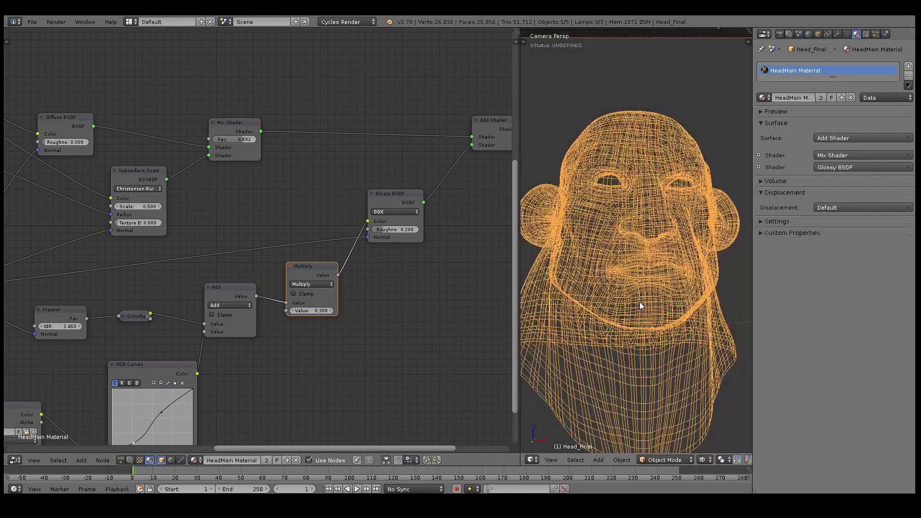
key("F12")
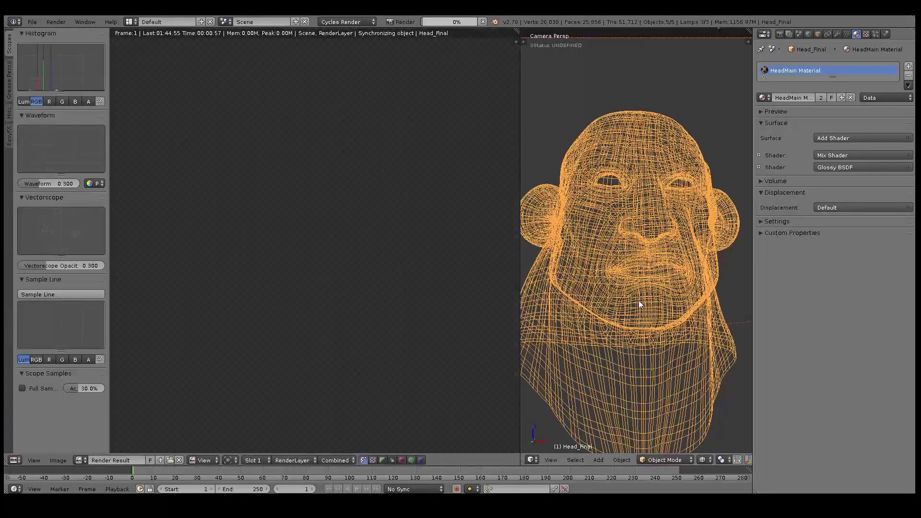
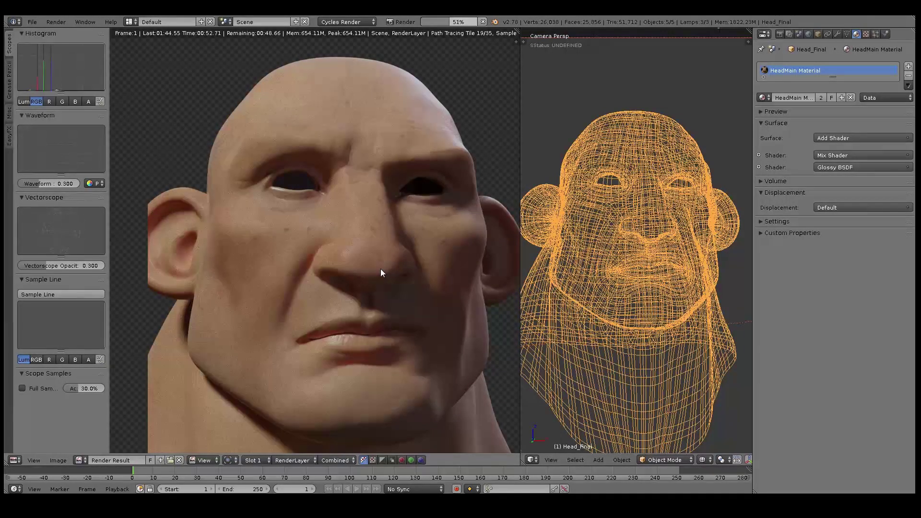
Inspect the head render both close up and as a whole while it finishes.
scroll(392, 263, "down", 3)
scroll(393, 267, "down", 1)
scroll(391, 274, "up", 1)
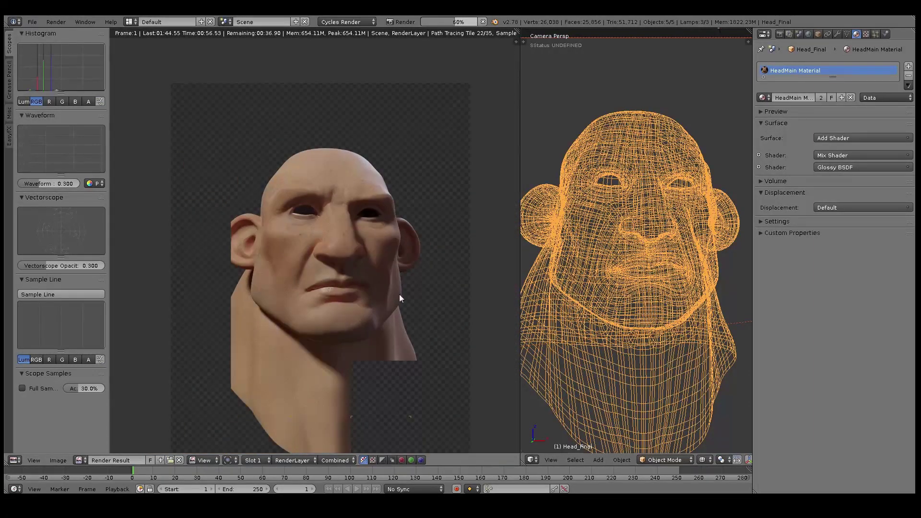
middle_click_drag(399, 295, 394, 275)
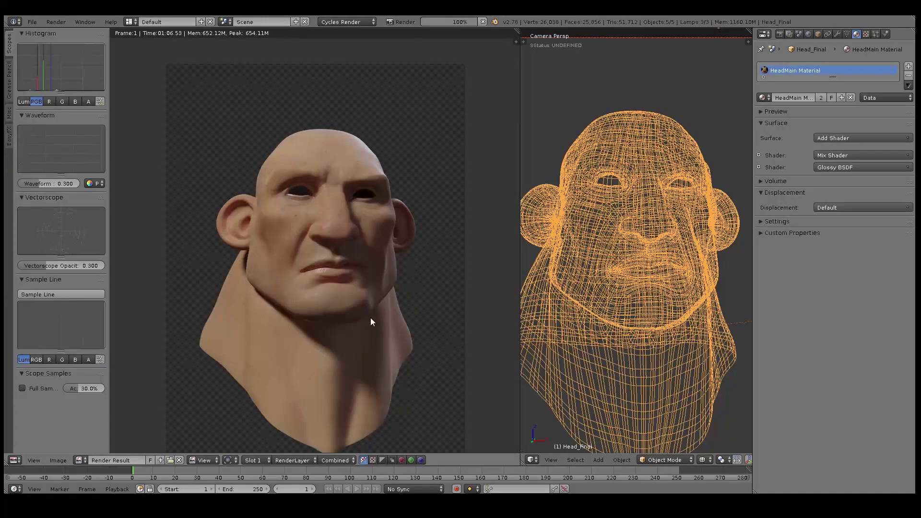
scroll(371, 316, "up", 3)
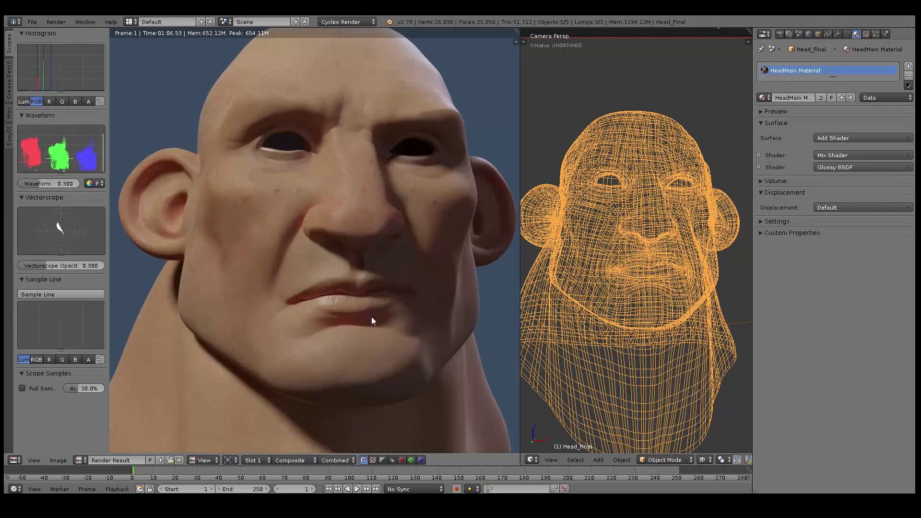
scroll(372, 321, "down", 1)
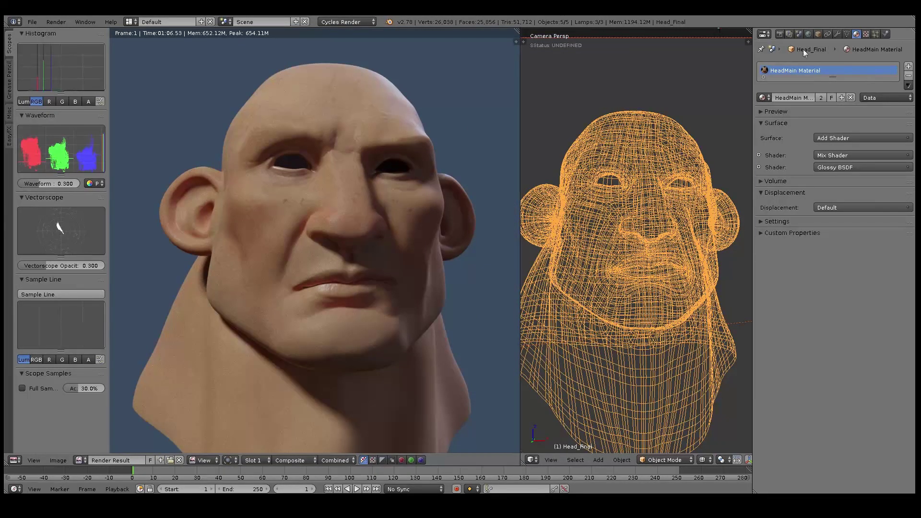
Try brighter and darker exposures in the scene's color management, then set the render exposure to 0.300.
left_click(789, 34)
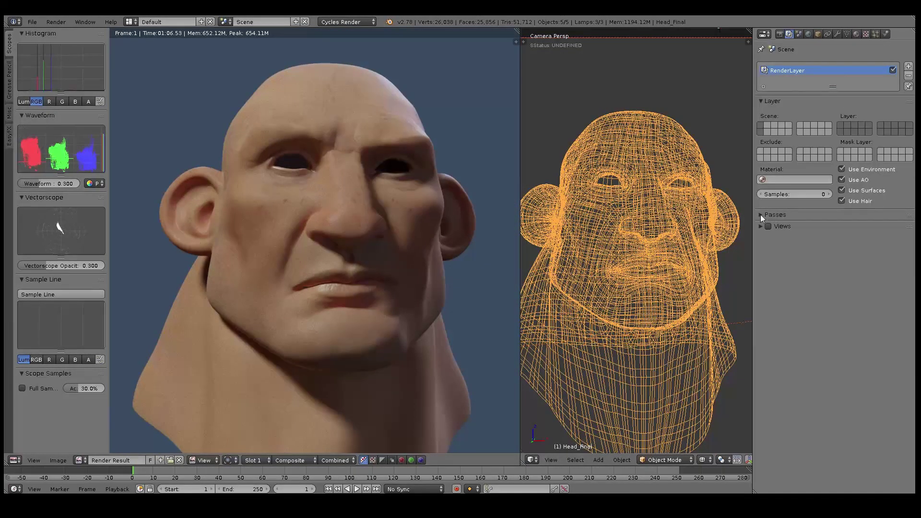
left_click(762, 216)
left_click(799, 34)
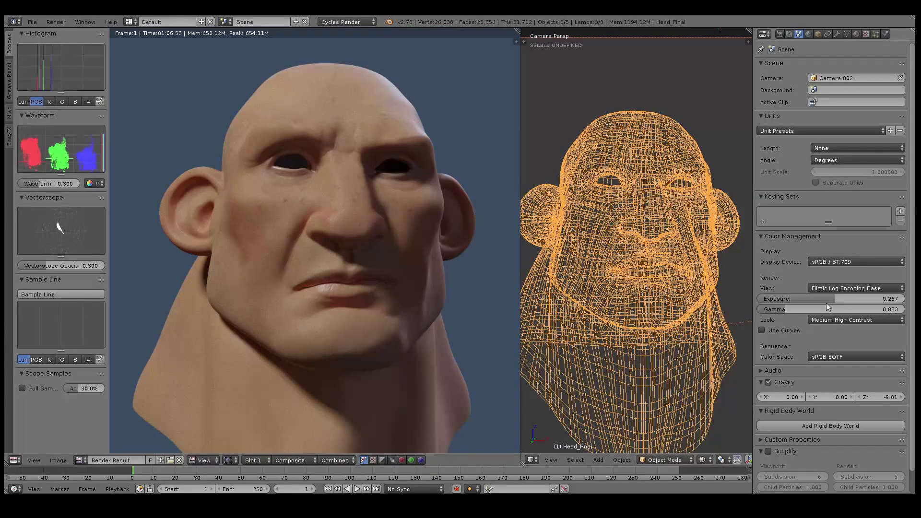
left_click_drag(833, 298, 841, 298)
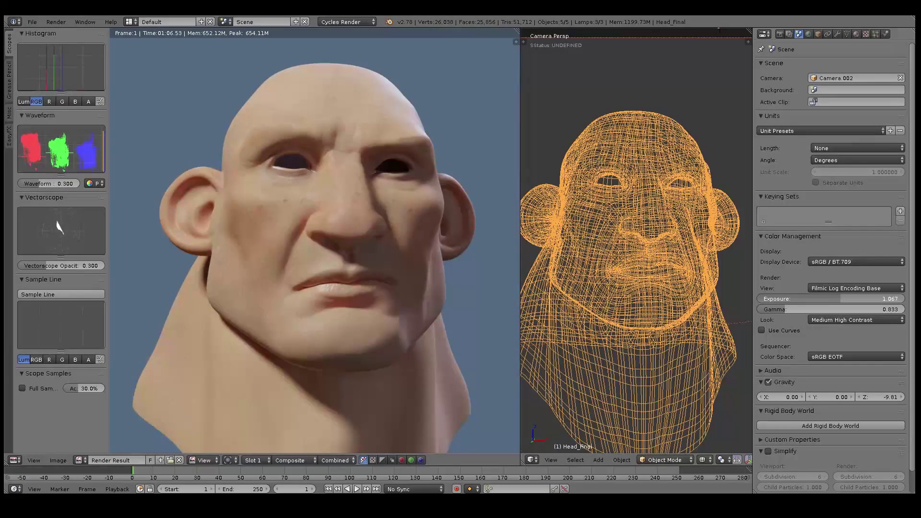
left_click_drag(841, 298, 796, 307)
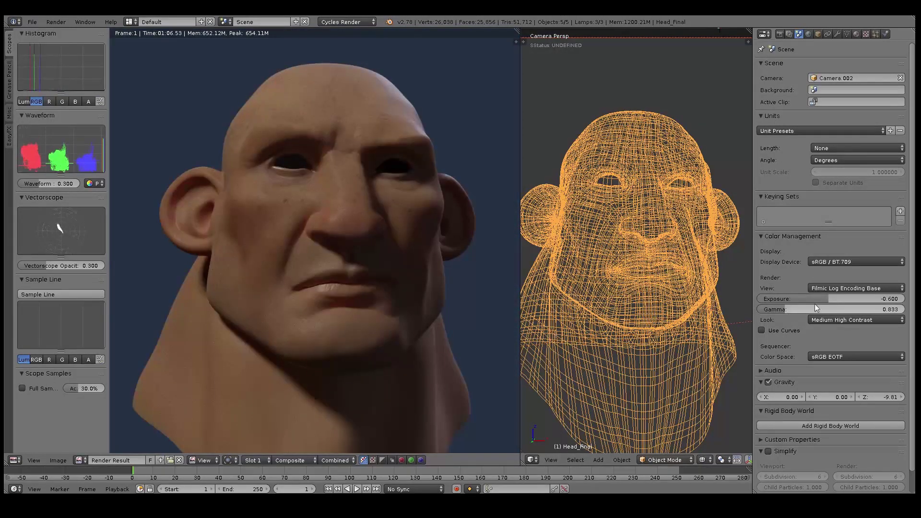
left_click(872, 297)
key("BackSpace")
type(".3")
key("Return")
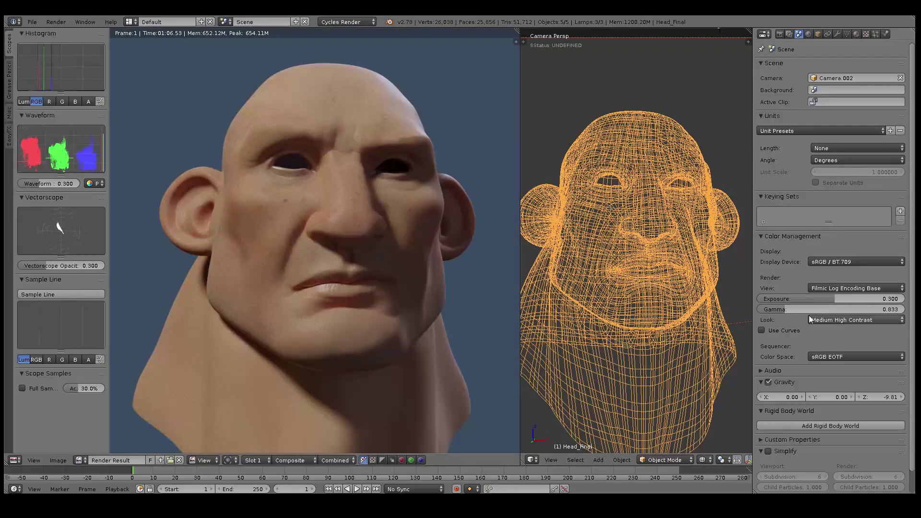
Try render gamma values of 0.500, 0.700 and 0.750 on the finished head render.
left_click(851, 312)
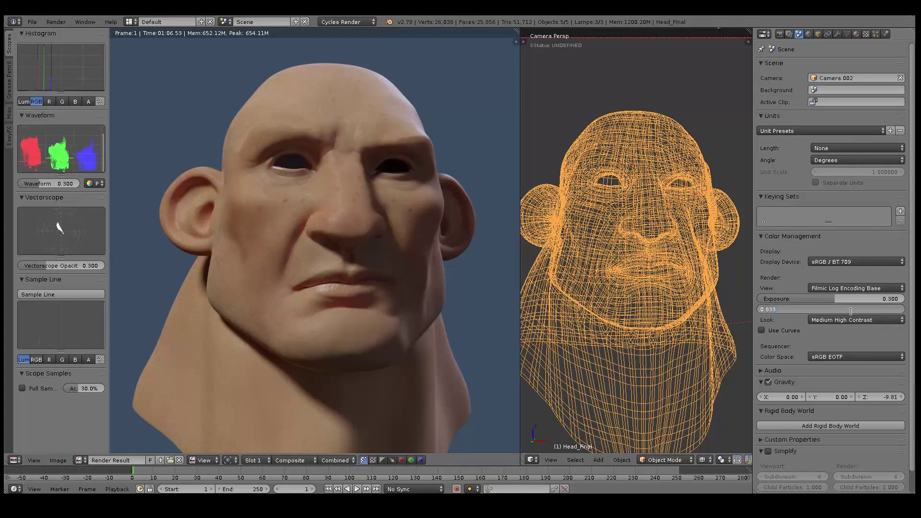
type(".5")
key("Return")
left_click(851, 312)
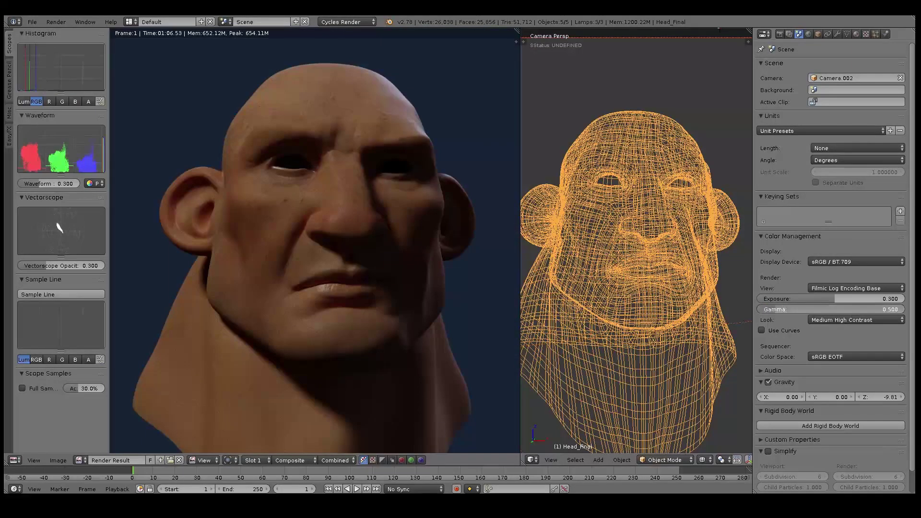
key("BackSpace")
type(".7")
key("Return")
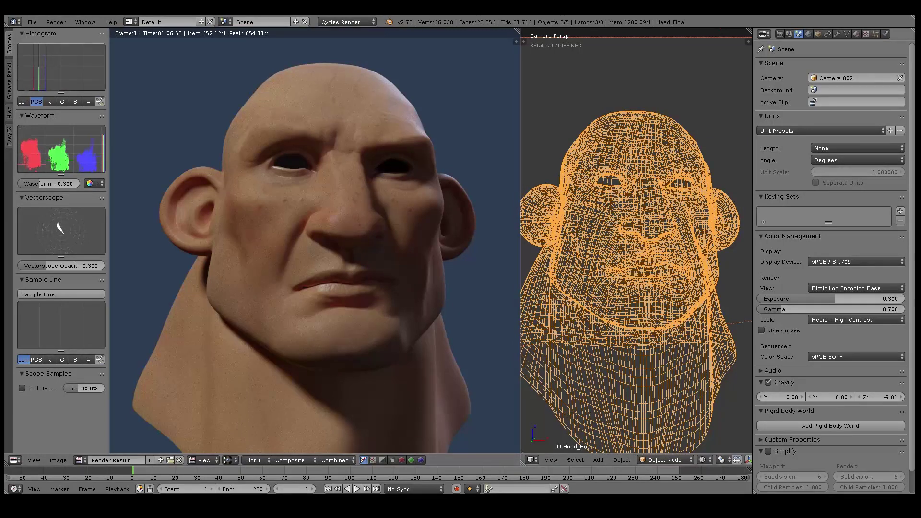
left_click(862, 308)
key("BackSpace")
type(".75")
key("Return")
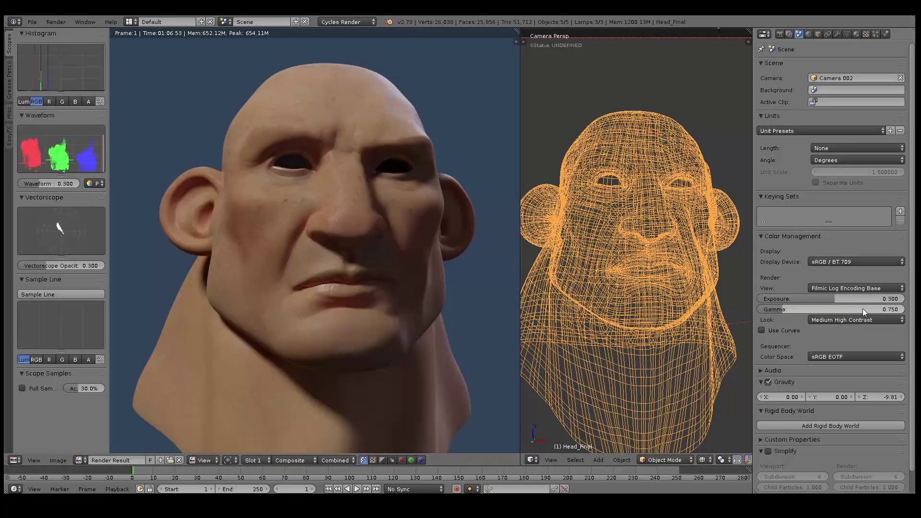
Set the render gamma to 0.800 and check the result on the whole head and up close.
left_click(863, 309)
type(".8")
key("Return")
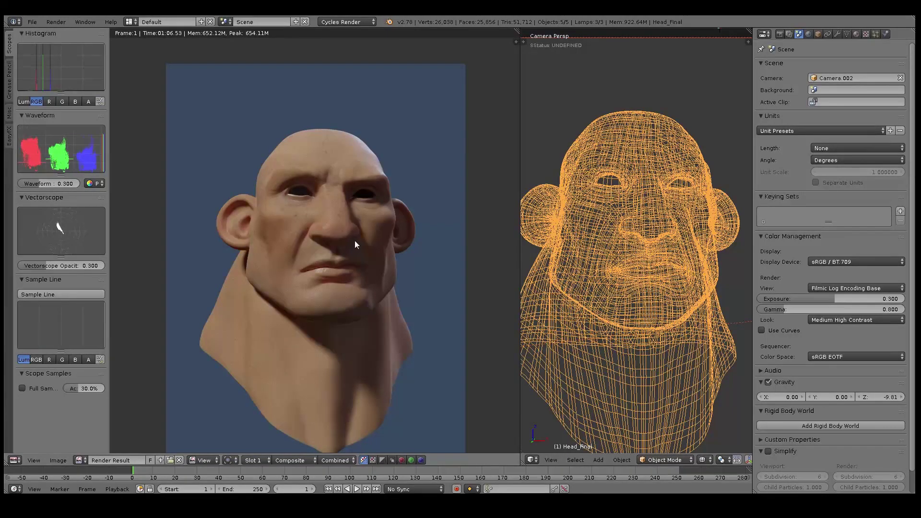
scroll(359, 254, "up", 3)
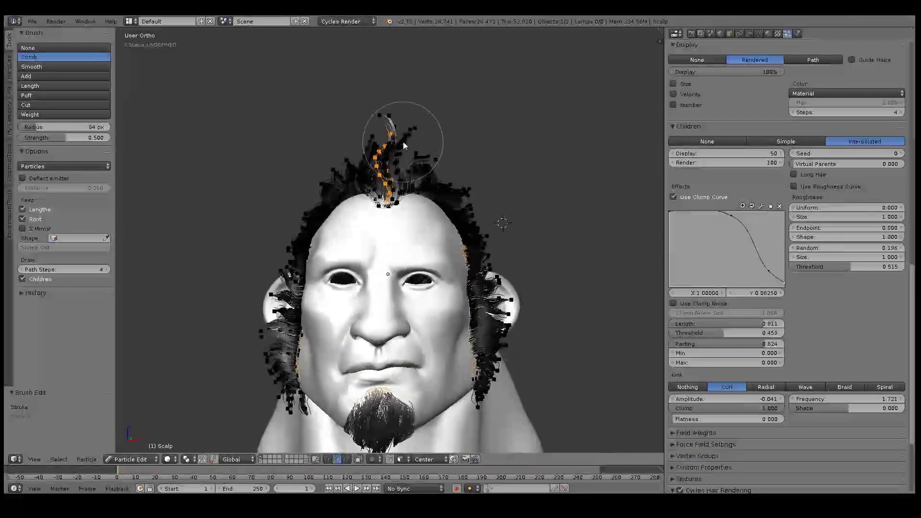
Comb the hair strands at the front of the scalp, undoing the first stroke across the hairline.
key("a")
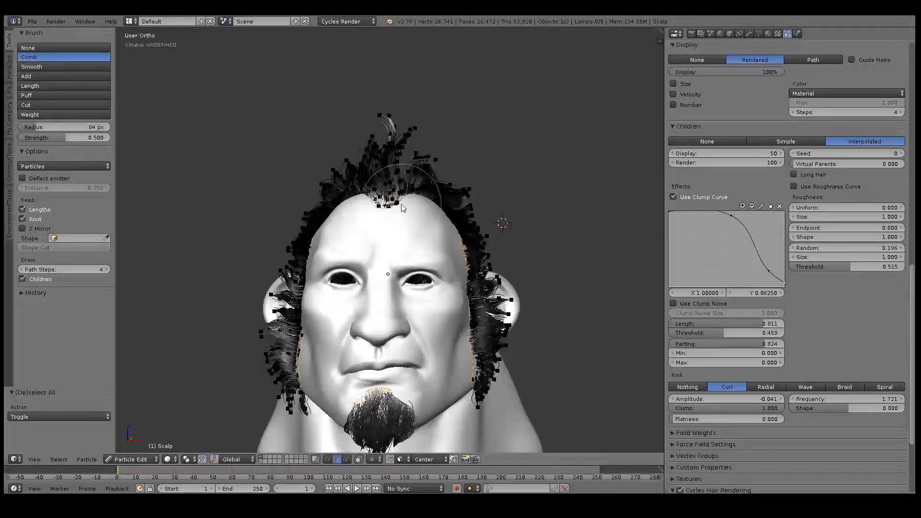
middle_click_drag(384, 216, 499, 216)
key("ctrl+z")
mouse_move(450, 176)
left_mouse_down()
mouse_move(410, 153)
mouse_move(391, 160)
left_mouse_up()
middle_click_drag(412, 158, 399, 157)
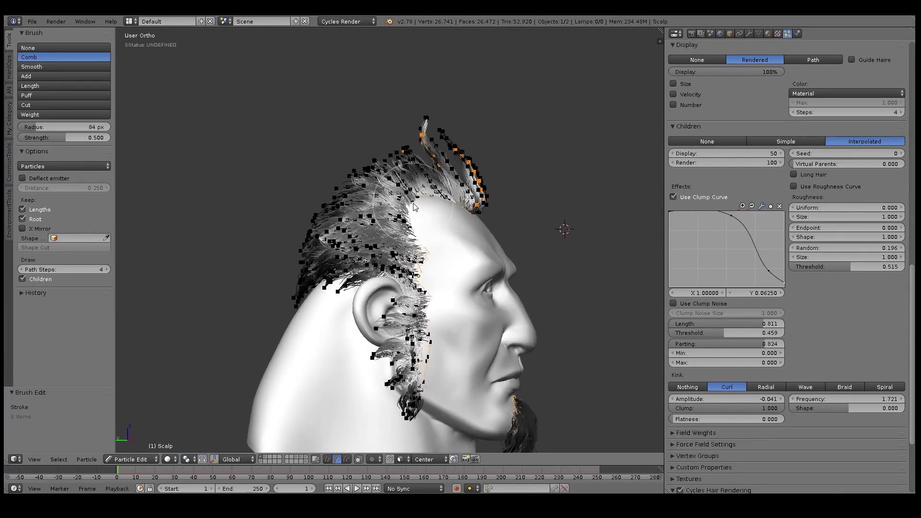
Select all the scalp hair strands and comb the hair on the crown upward and forward in side view.
key("a")
key("a")
mouse_move(381, 151)
left_mouse_down()
mouse_move(381, 129)
mouse_move(415, 126)
left_mouse_up()
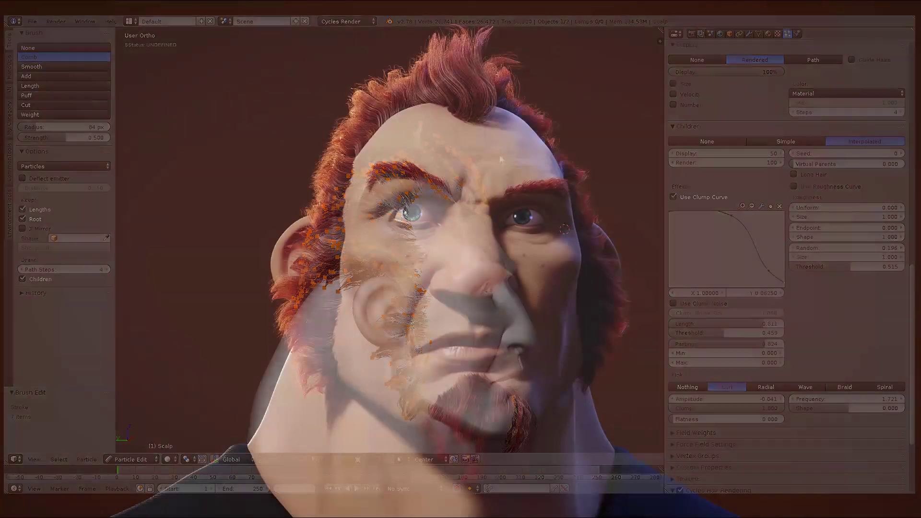